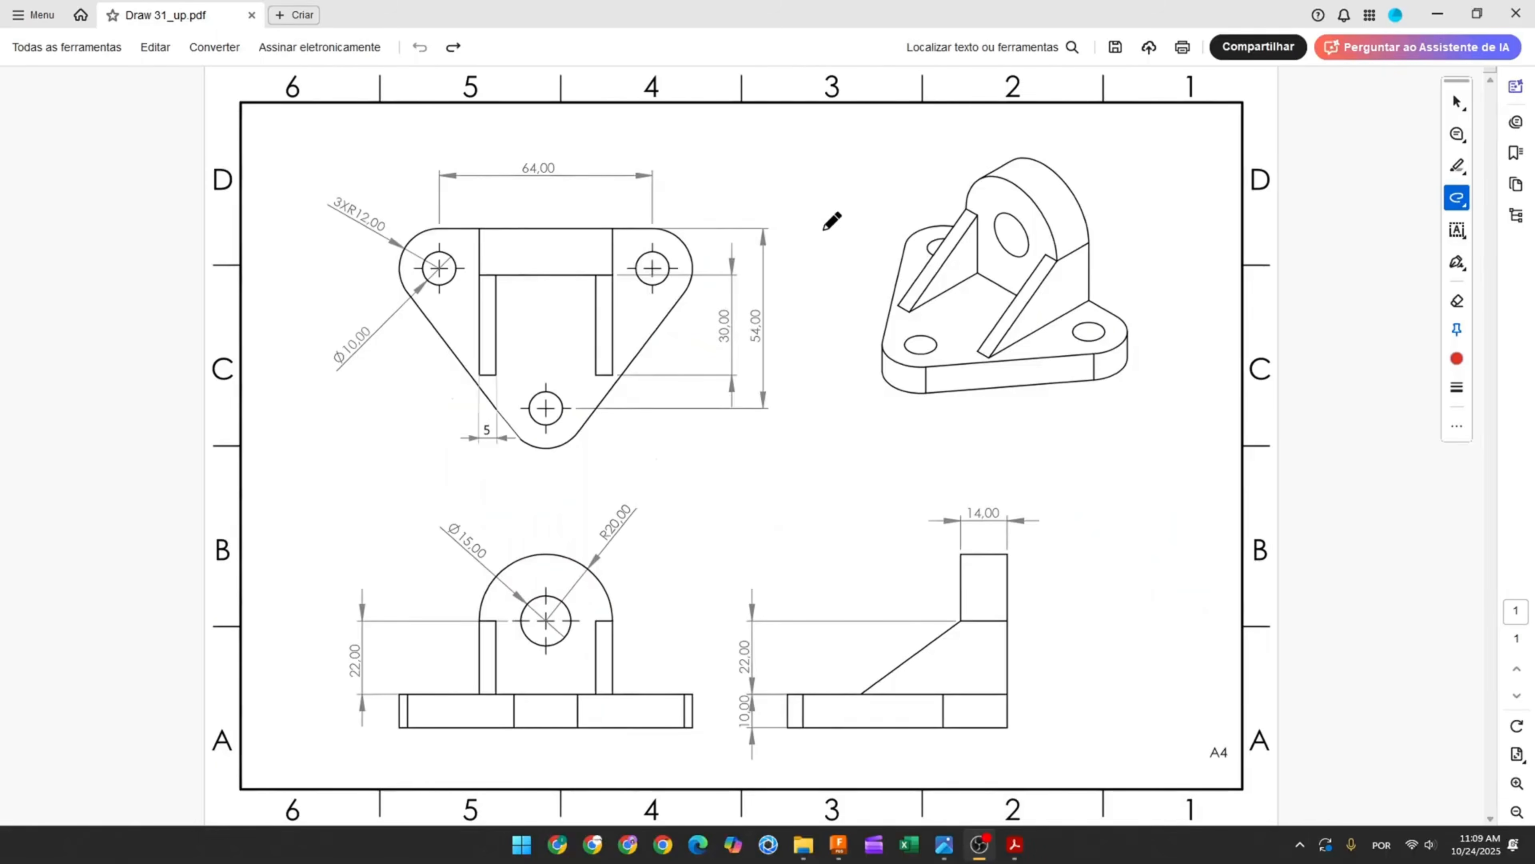
# Annotate the PDF drawing in red, pointing out the isometric view and the base plate's outline, corner radius, top-edge midpoint and 54 mm dimension
pyautogui.moveTo(829, 167)
pyautogui.mouseDown()
pyautogui.moveTo(886, 187)
pyautogui.moveTo(882, 211)
pyautogui.mouseUp()
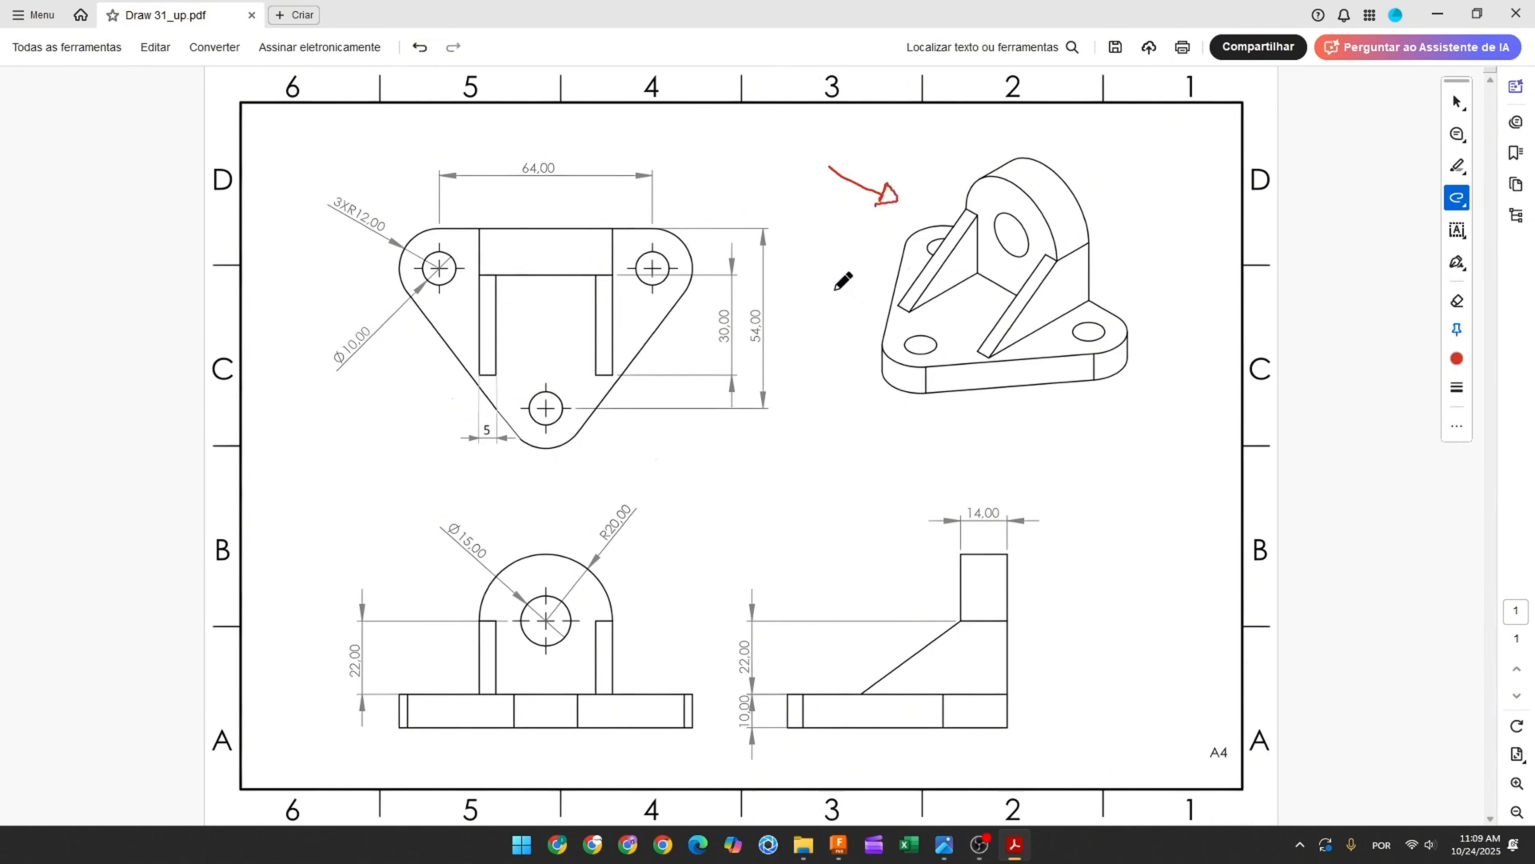
pyautogui.moveTo(381, 144)
pyautogui.mouseDown()
pyautogui.moveTo(411, 192)
pyautogui.moveTo(391, 193)
pyautogui.mouseUp()
pyautogui.moveTo(451, 230)
pyautogui.mouseDown()
pyautogui.moveTo(651, 230)
pyautogui.moveTo(691, 248)
pyautogui.moveTo(687, 282)
pyautogui.moveTo(566, 439)
pyautogui.moveTo(526, 440)
pyautogui.moveTo(393, 272)
pyautogui.moveTo(452, 237)
pyautogui.moveTo(418, 239)
pyautogui.moveTo(471, 232)
pyautogui.mouseUp()
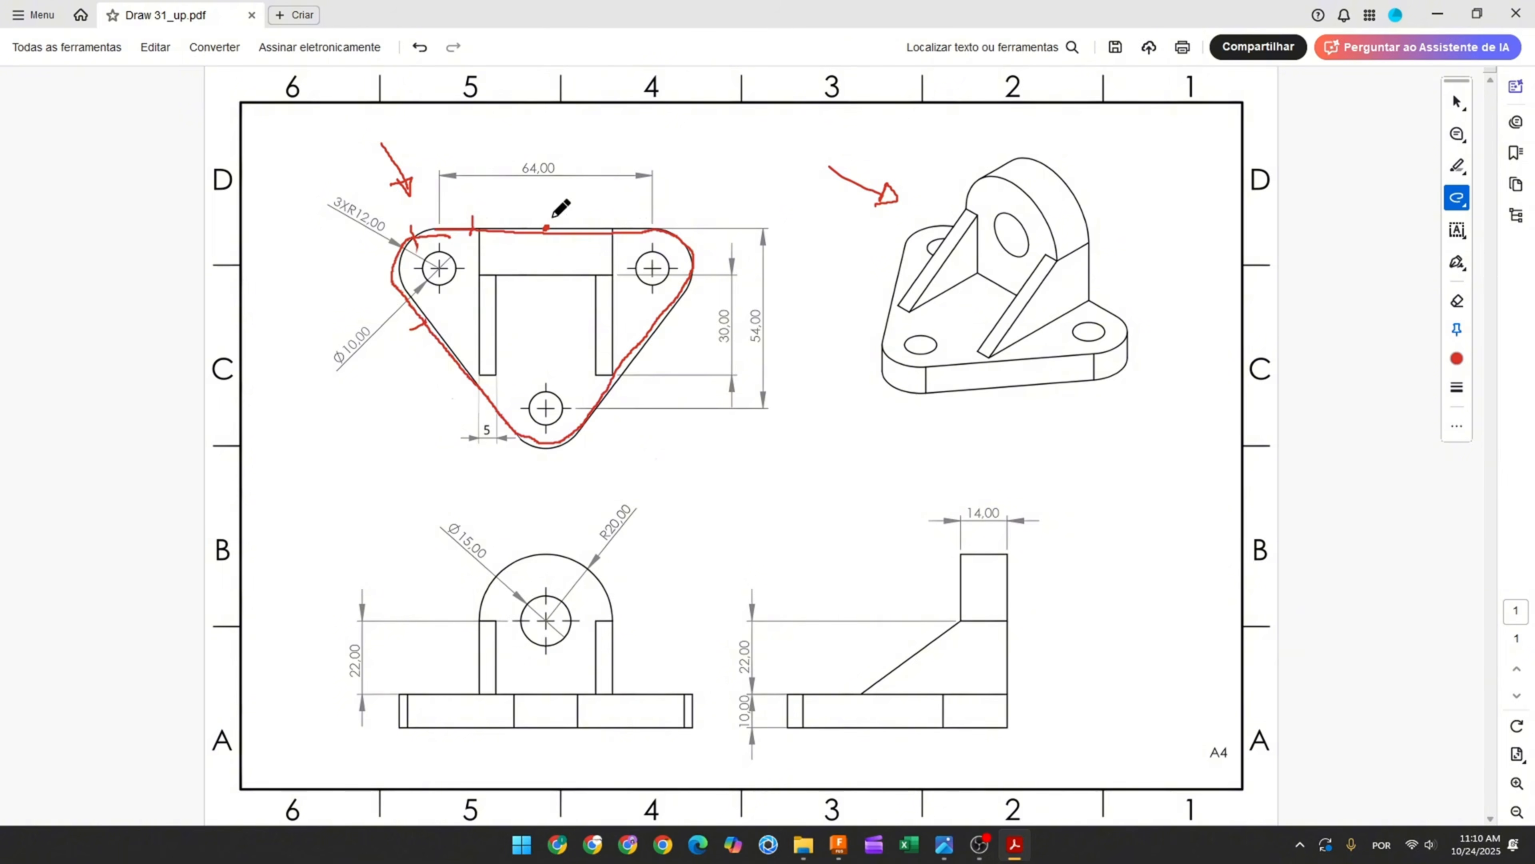
pyautogui.moveTo(437, 231)
pyautogui.mouseDown()
pyautogui.moveTo(379, 234)
pyautogui.moveTo(361, 214)
pyautogui.moveTo(385, 229)
pyautogui.mouseUp()
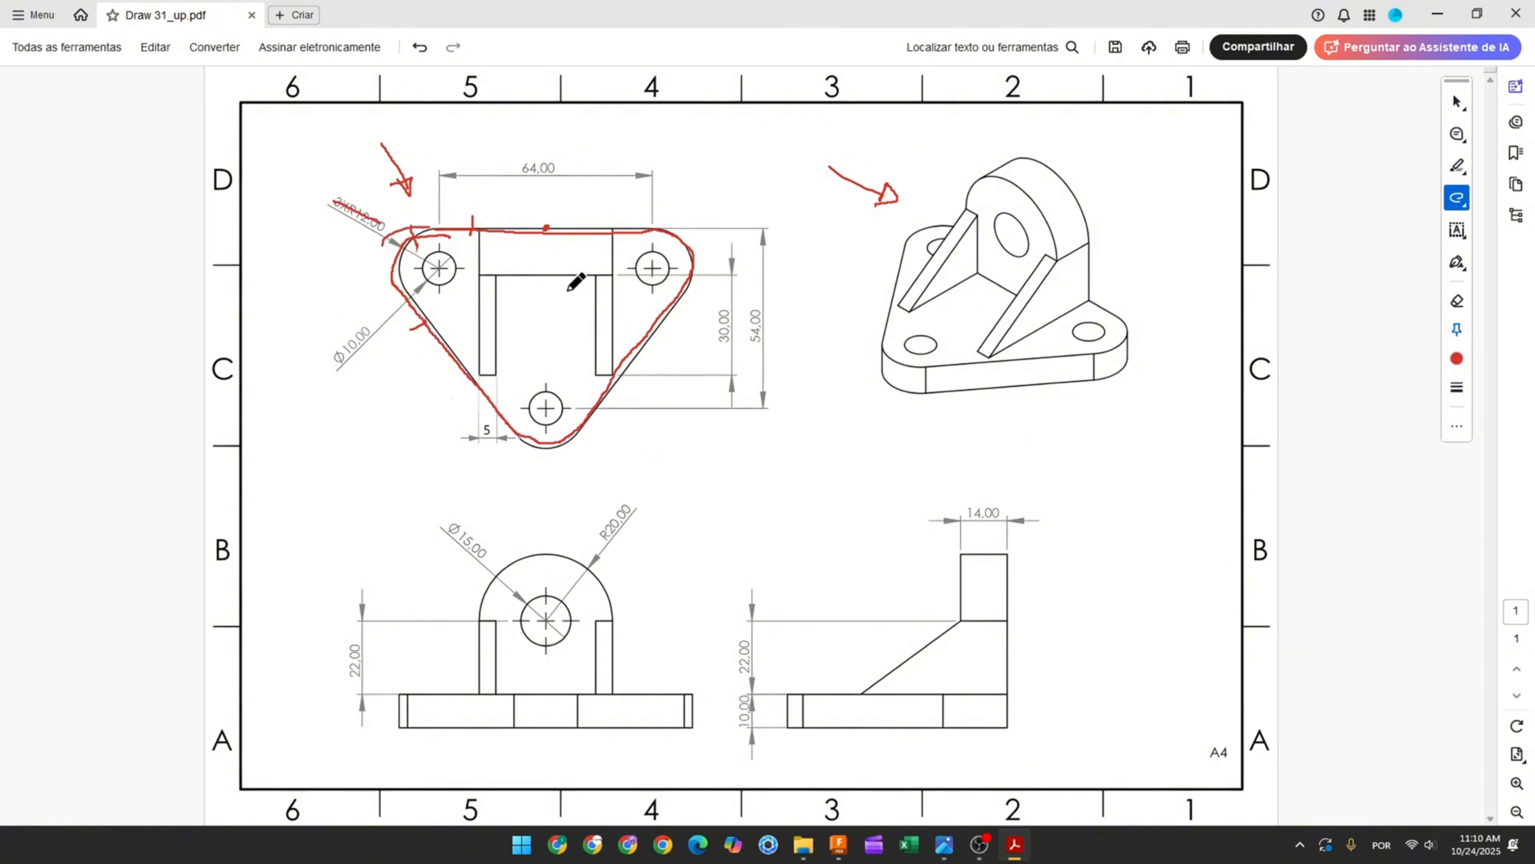
pyautogui.click(546, 226)
pyautogui.moveTo(523, 439)
pyautogui.mouseDown()
pyautogui.moveTo(574, 446)
pyautogui.moveTo(589, 433)
pyautogui.mouseUp()
pyautogui.moveTo(757, 303); pyautogui.dragTo(757, 347)
# Switch to Autodesk Fusion and start a new sketch on the horizontal XY plane
pyautogui.click(838, 845)
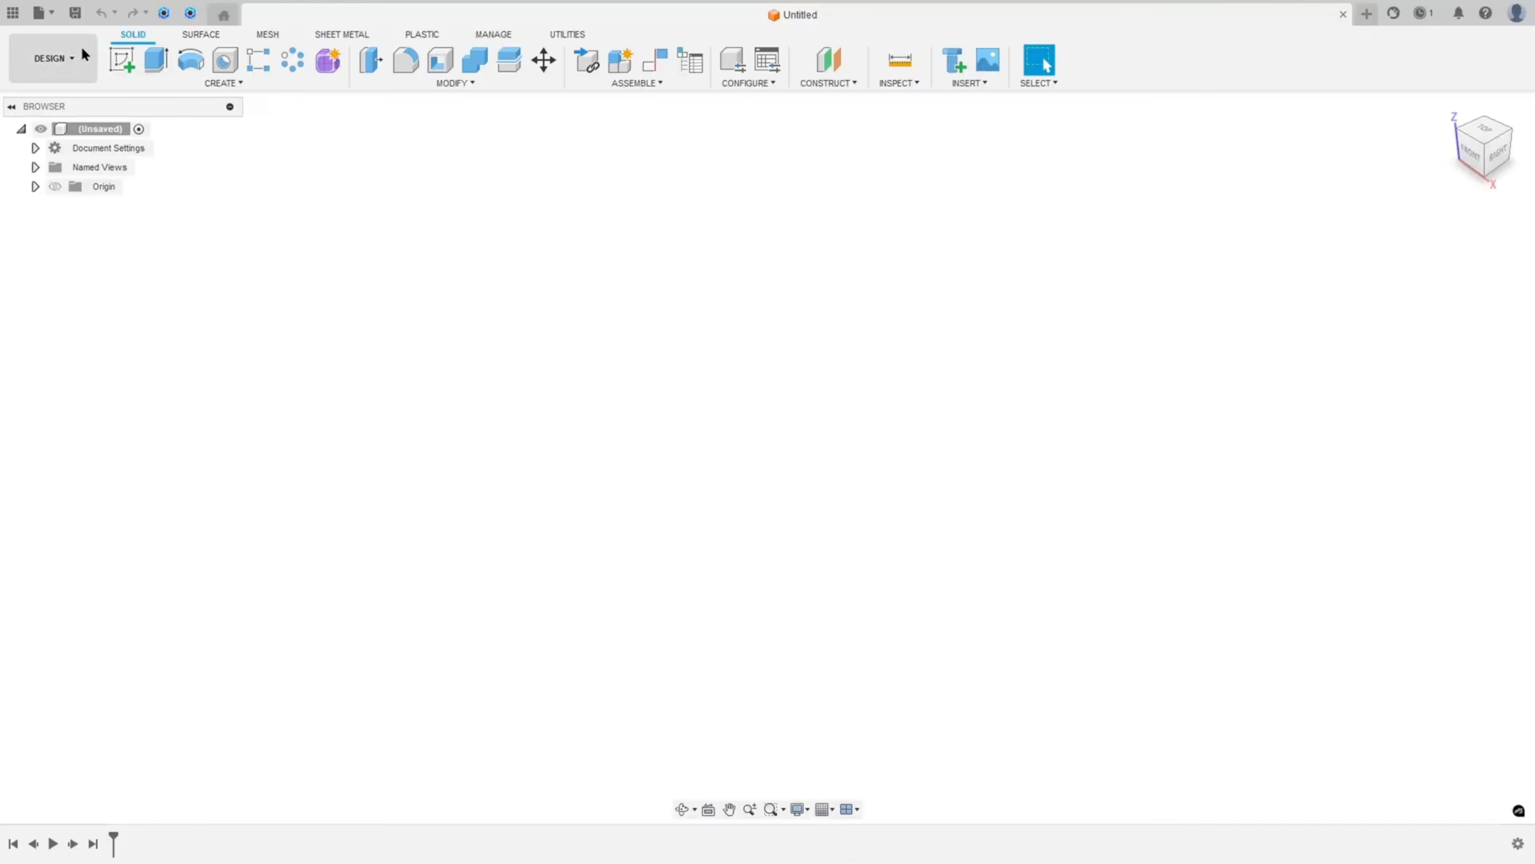
pyautogui.click(124, 59)
pyautogui.click(864, 458)
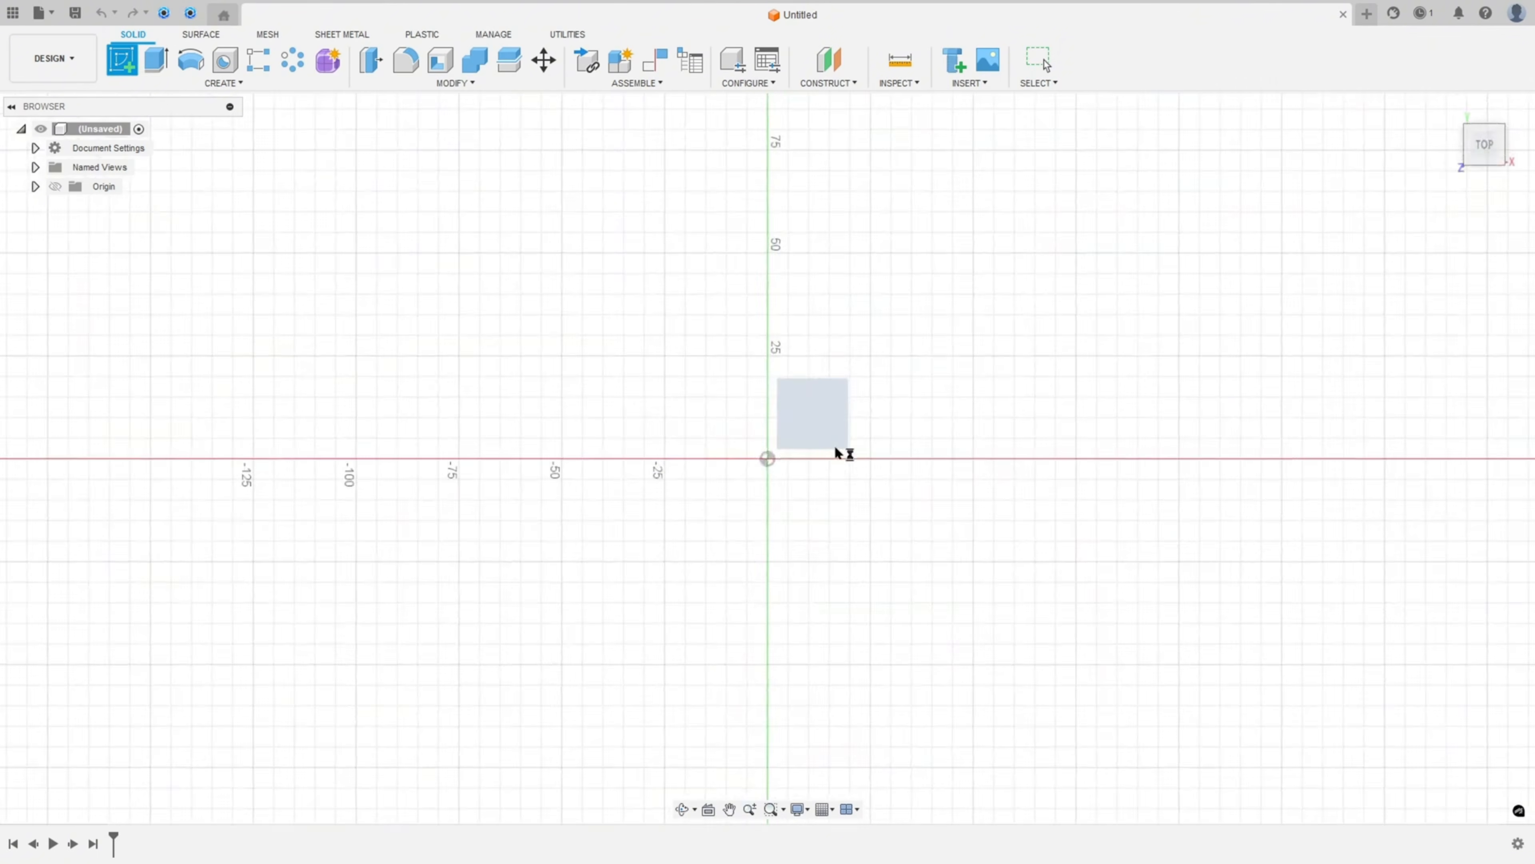
# Sketch a closed, downward-pointing triangular profile with a horizontal edge along the X axis, upper corner arcs about R10 mm and a bottom arc about R26 mm
pyautogui.click(122, 60)
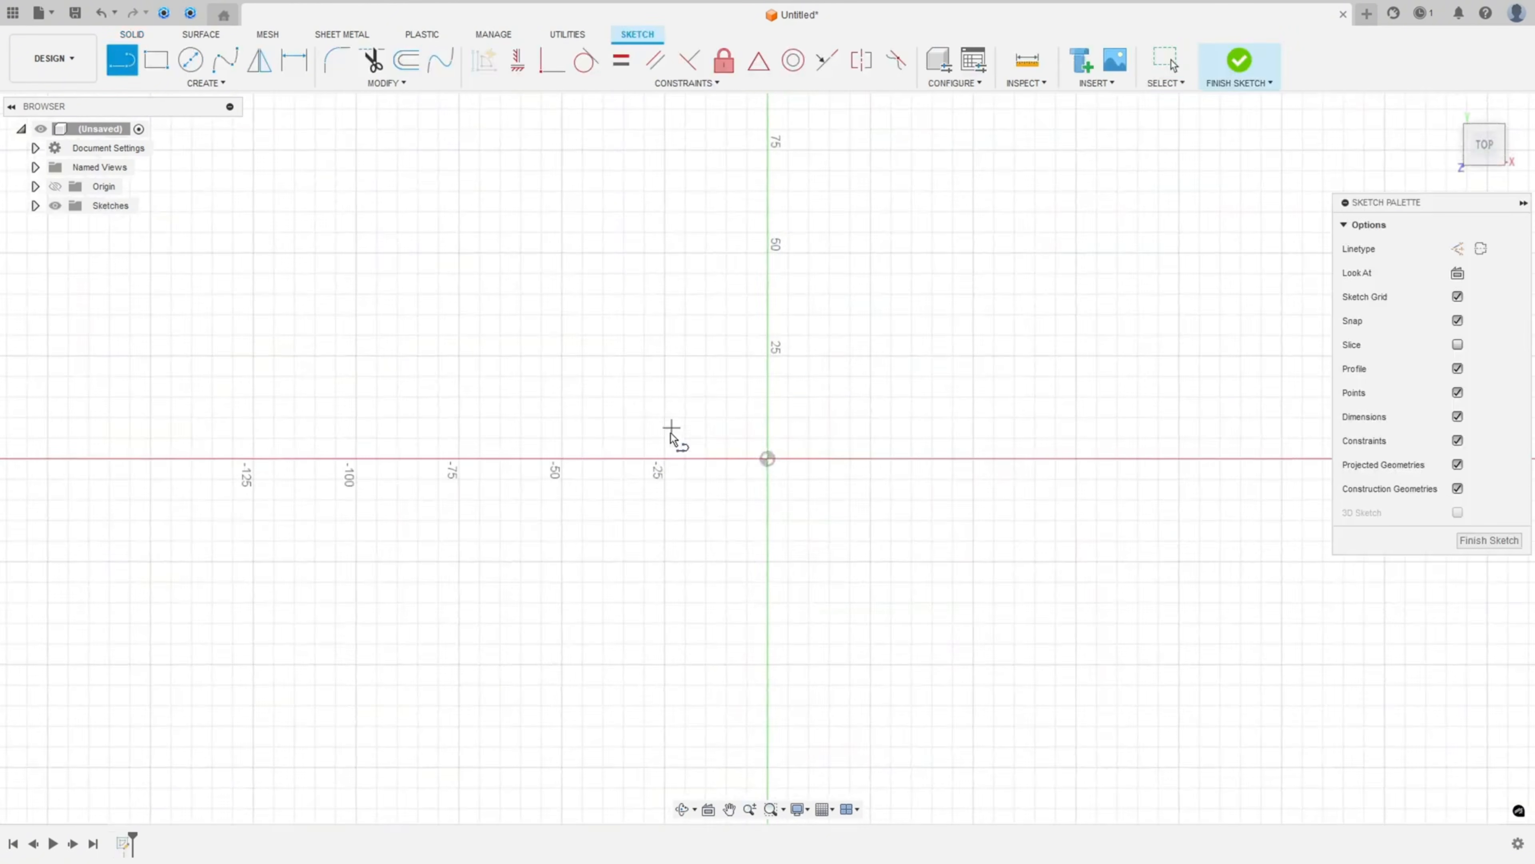
pyautogui.click(604, 459)
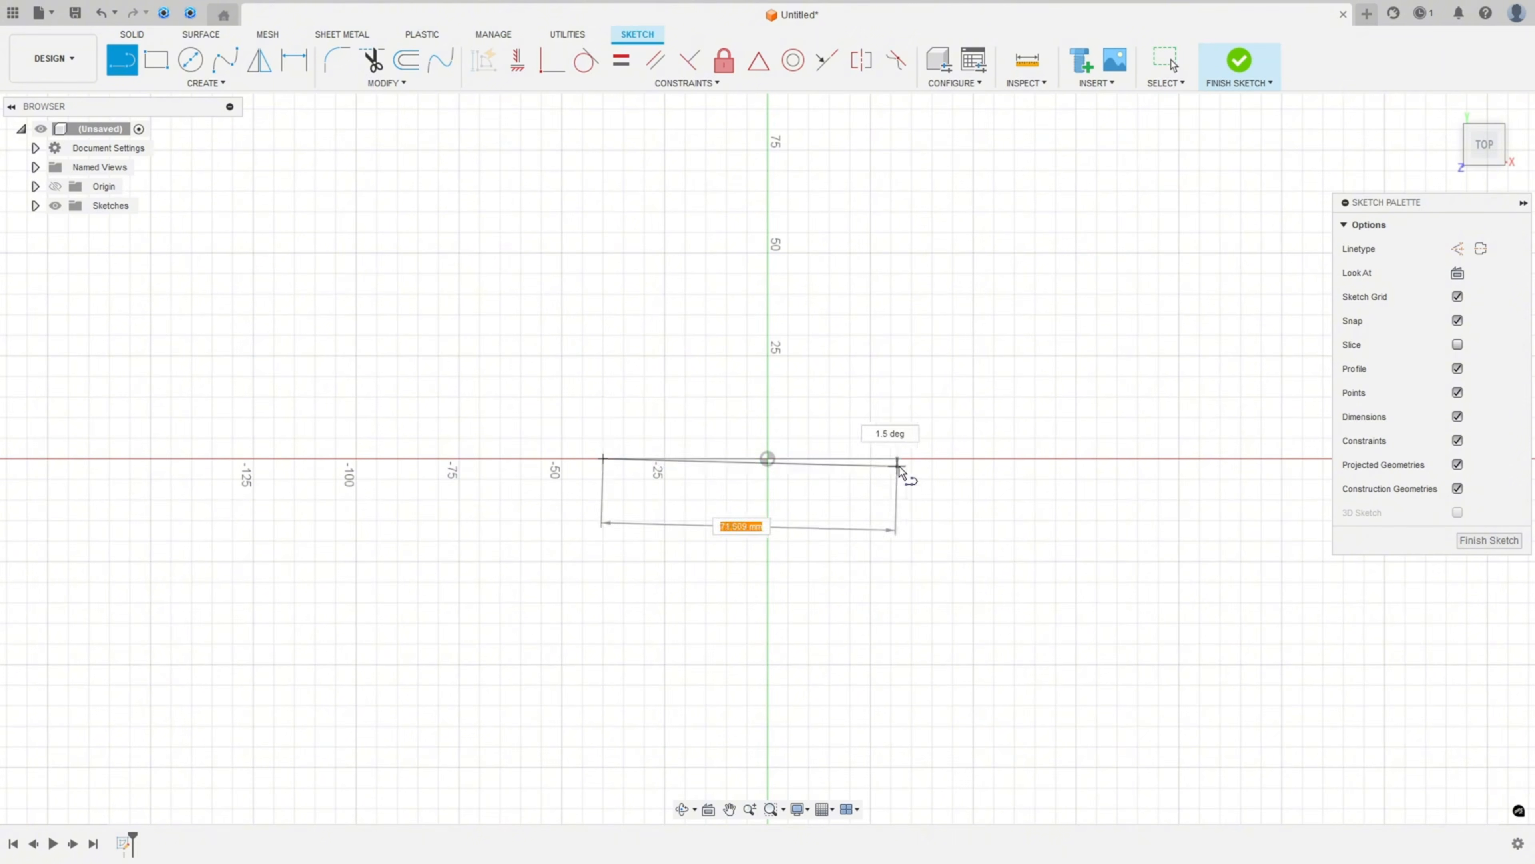
pyautogui.click(932, 458)
pyautogui.moveTo(939, 468); pyautogui.dragTo(937, 533)
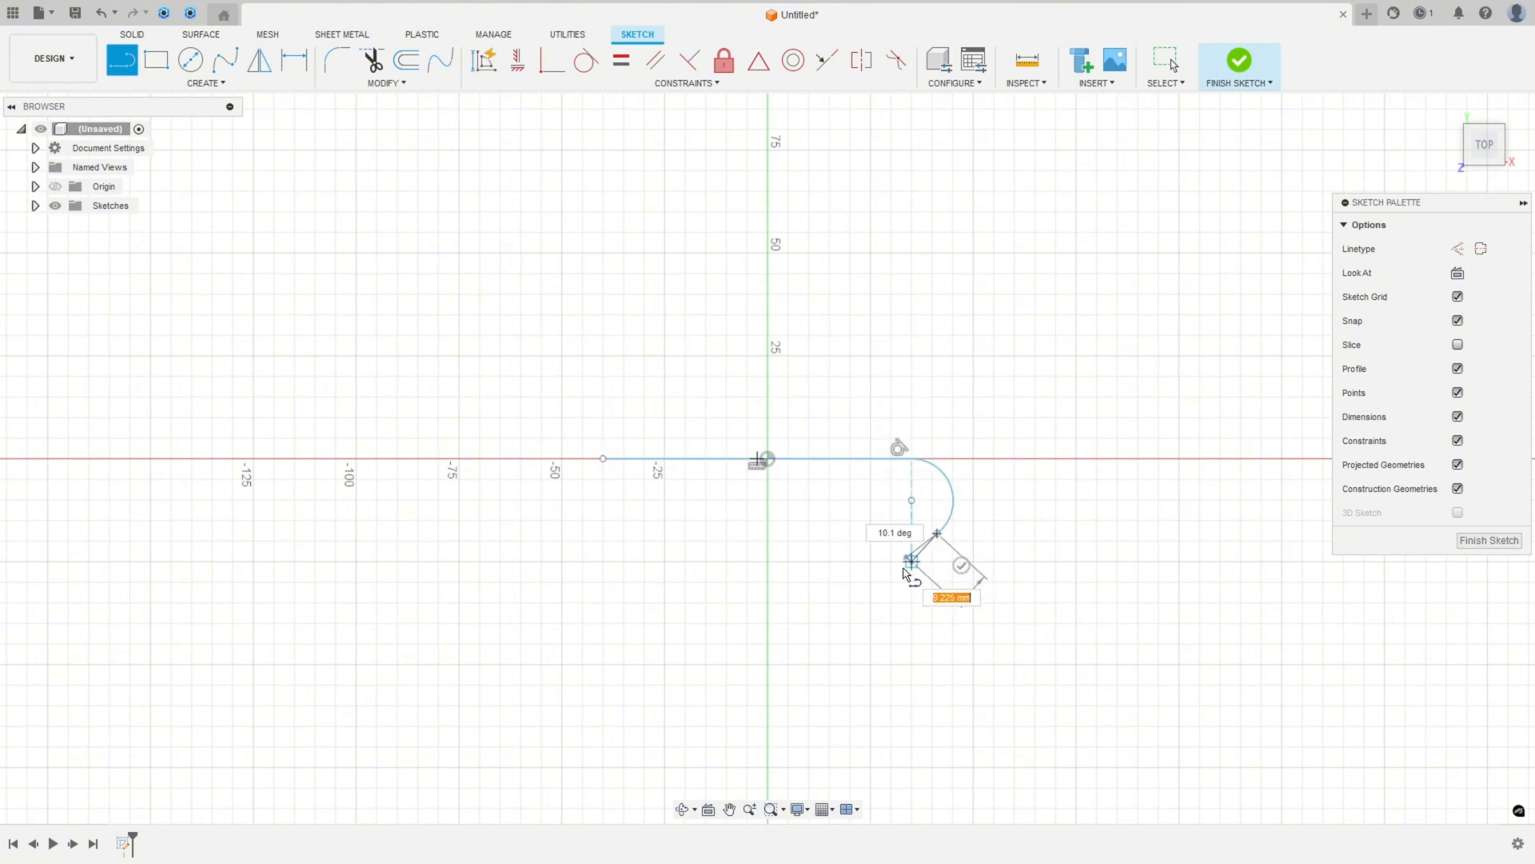
pyautogui.click(825, 620)
pyautogui.moveTo(824, 621); pyautogui.dragTo(716, 632)
pyautogui.click(555, 524)
pyautogui.moveTo(555, 524)
pyautogui.mouseDown()
pyautogui.moveTo(573, 462)
pyautogui.moveTo(603, 459)
pyautogui.mouseUp()
pyautogui.press('Escape')
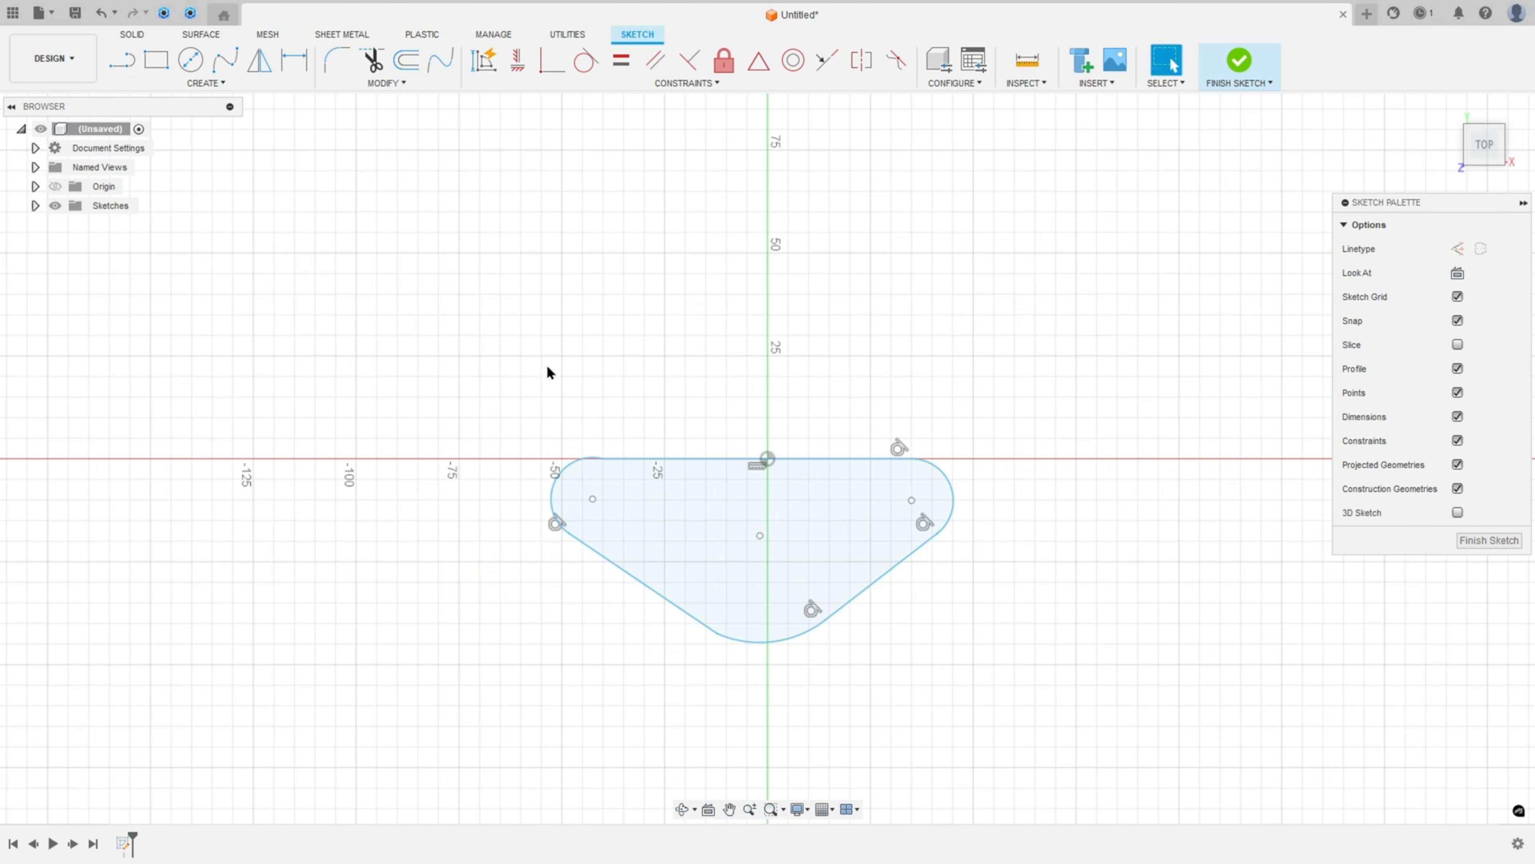
# Make the bottom arc tangent to the left slanted line, and the upper-left arc tangent to the horizontal edge
pyautogui.click(585, 61)
pyautogui.click(739, 640)
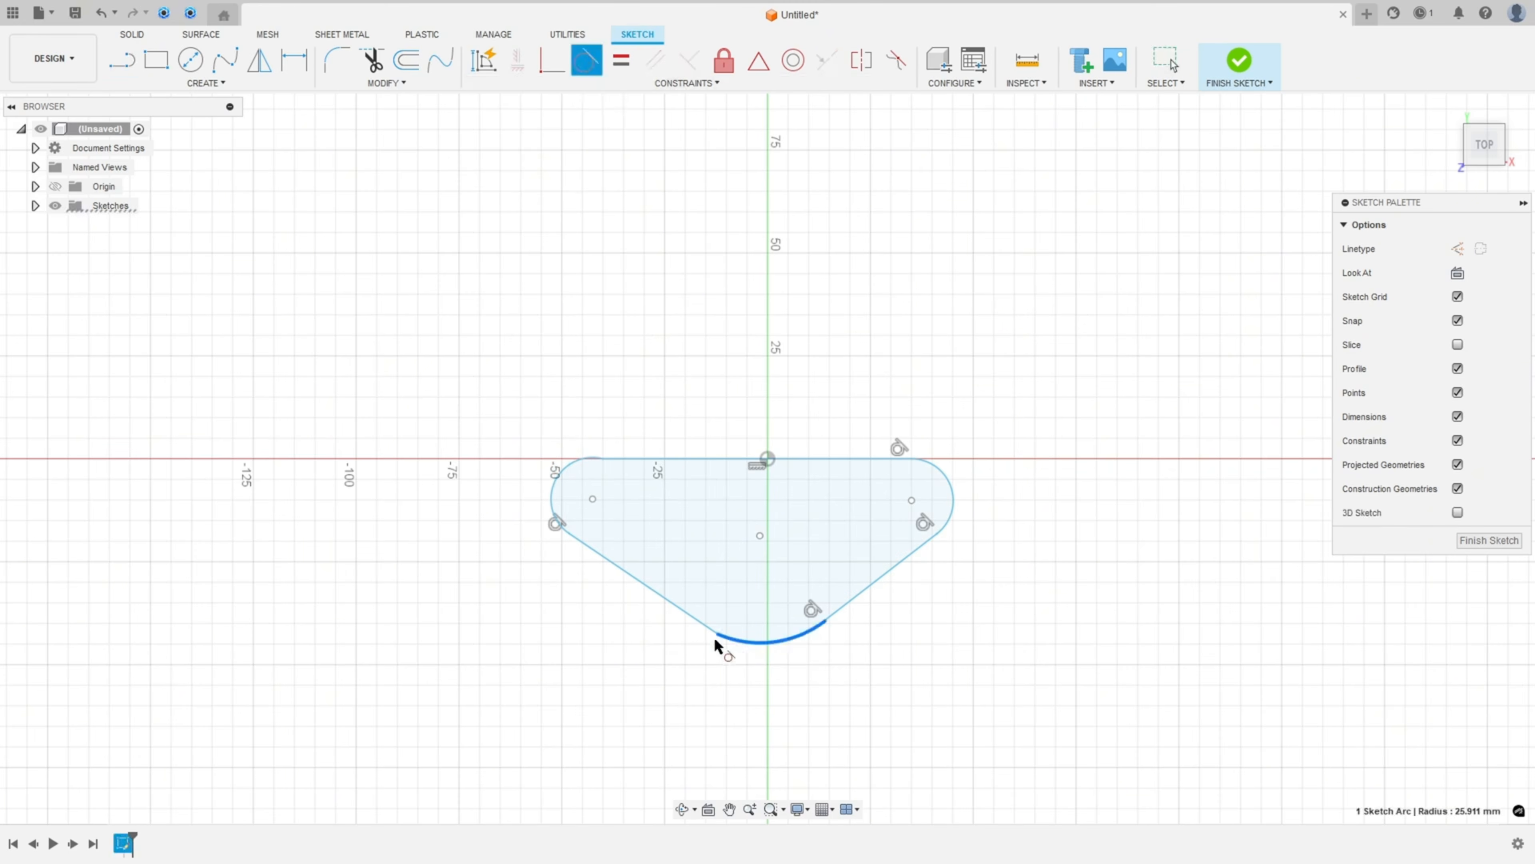
pyautogui.click(685, 610)
pyautogui.click(572, 460)
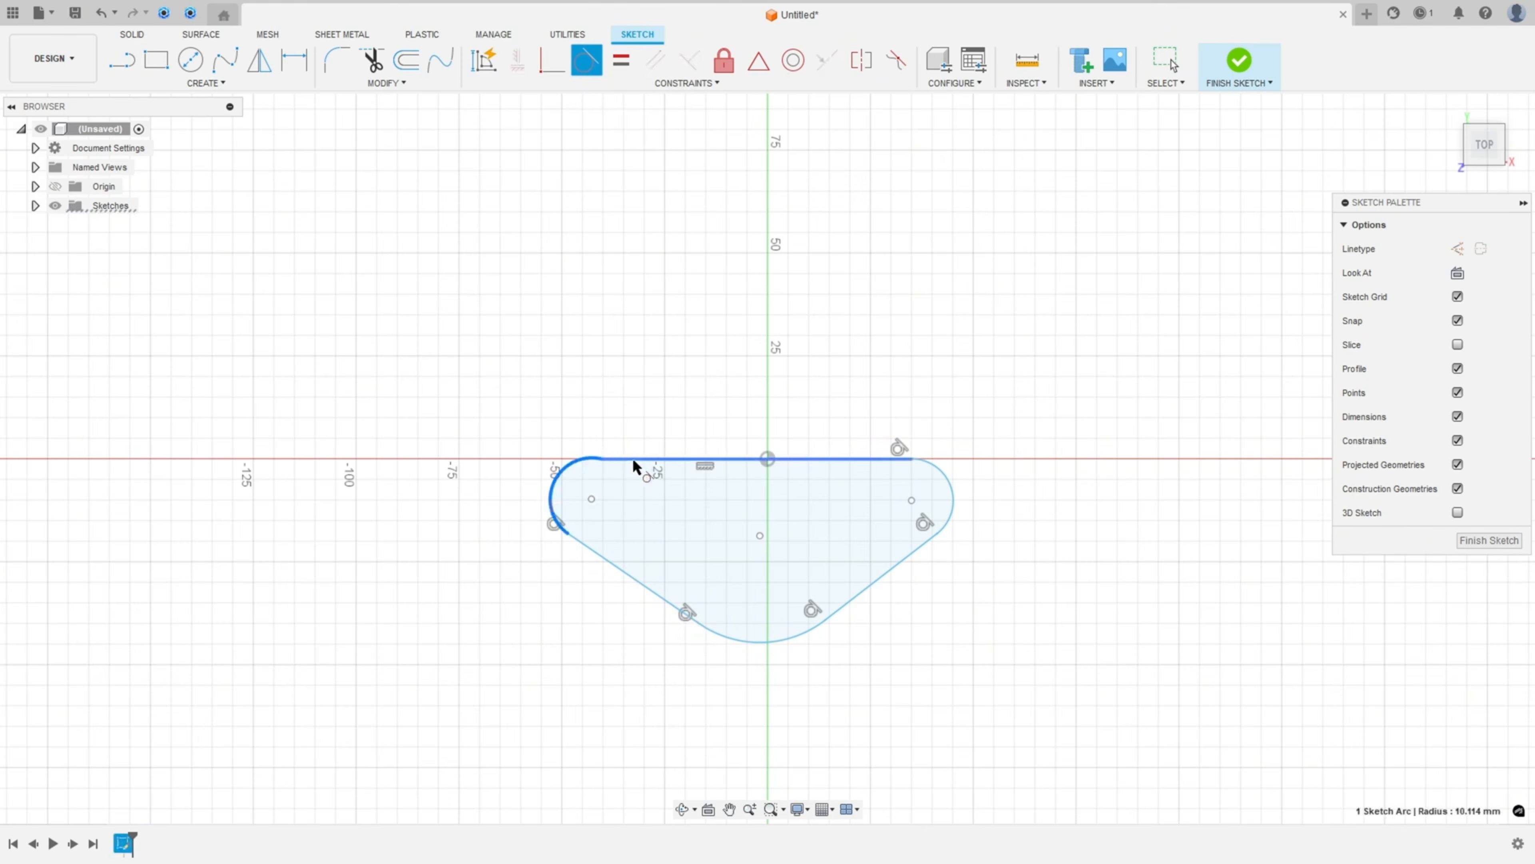
pyautogui.click(632, 458)
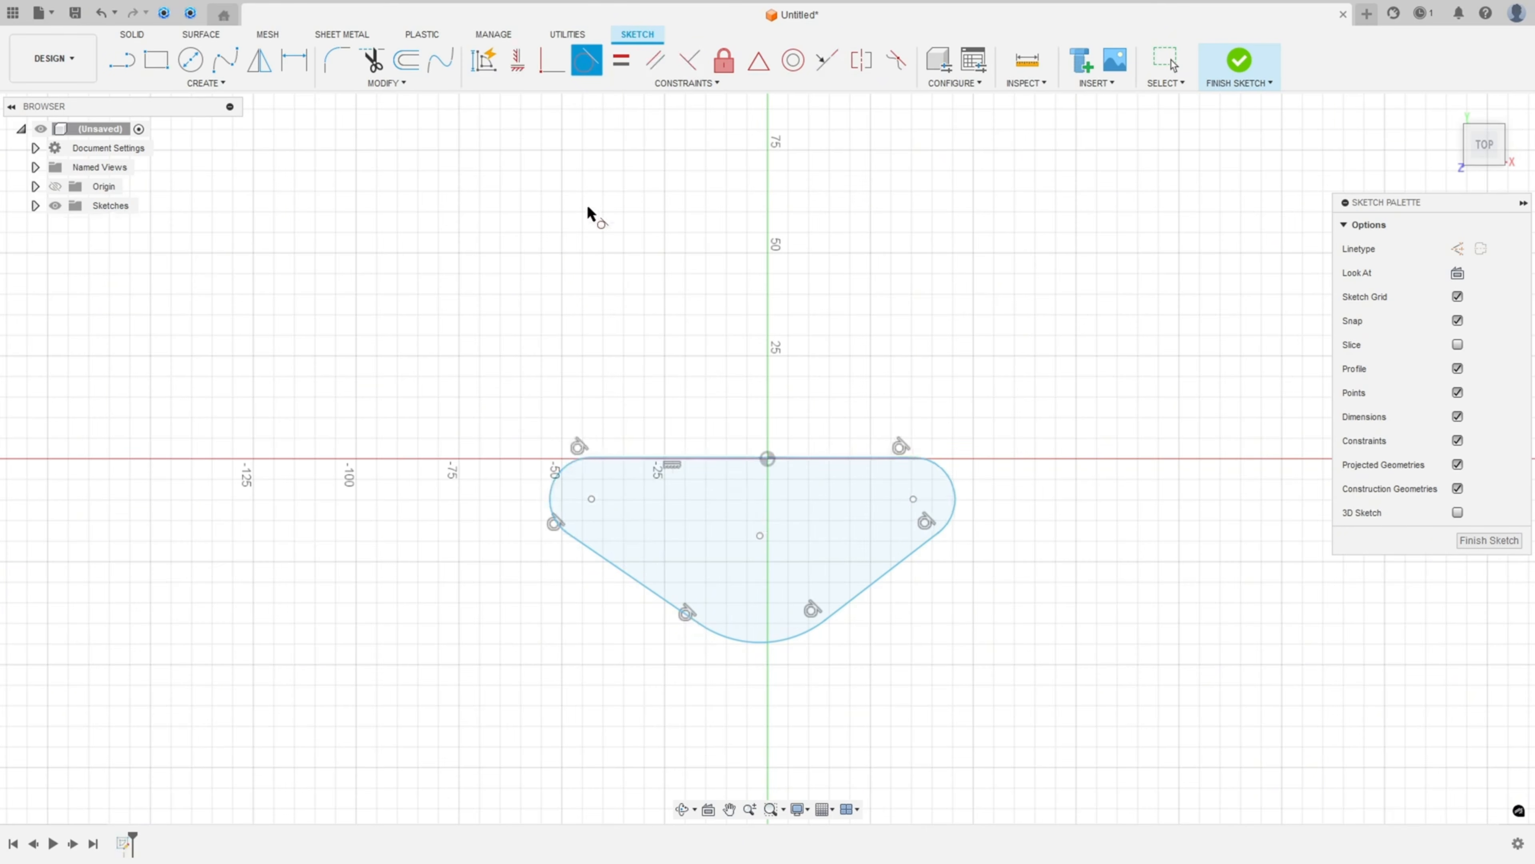
# Constrain the midpoint of the horizontal top edge to the sketch origin
pyautogui.click(759, 60)
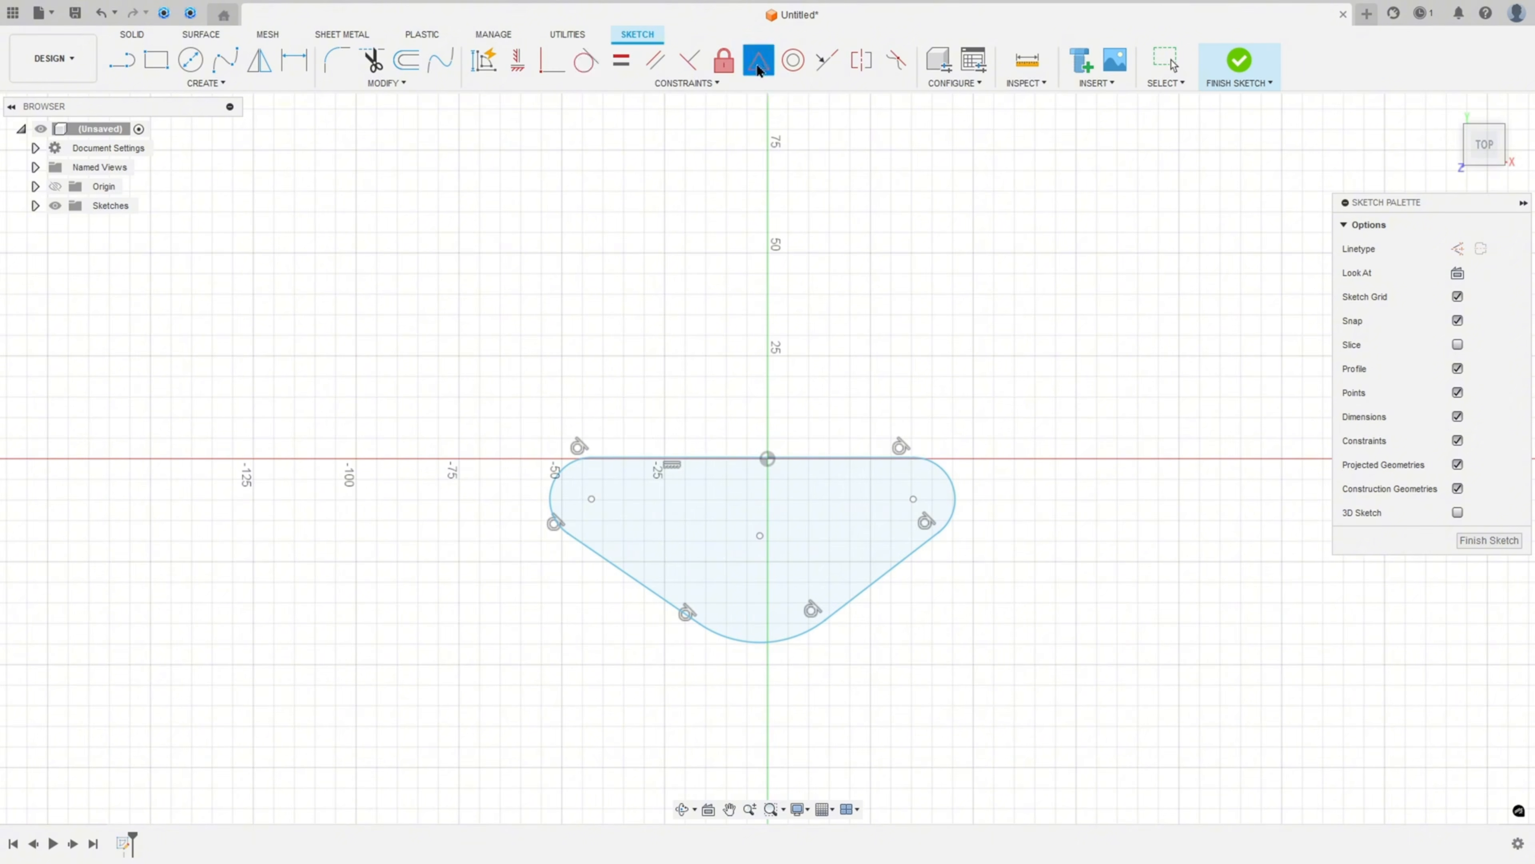
pyautogui.click(801, 460)
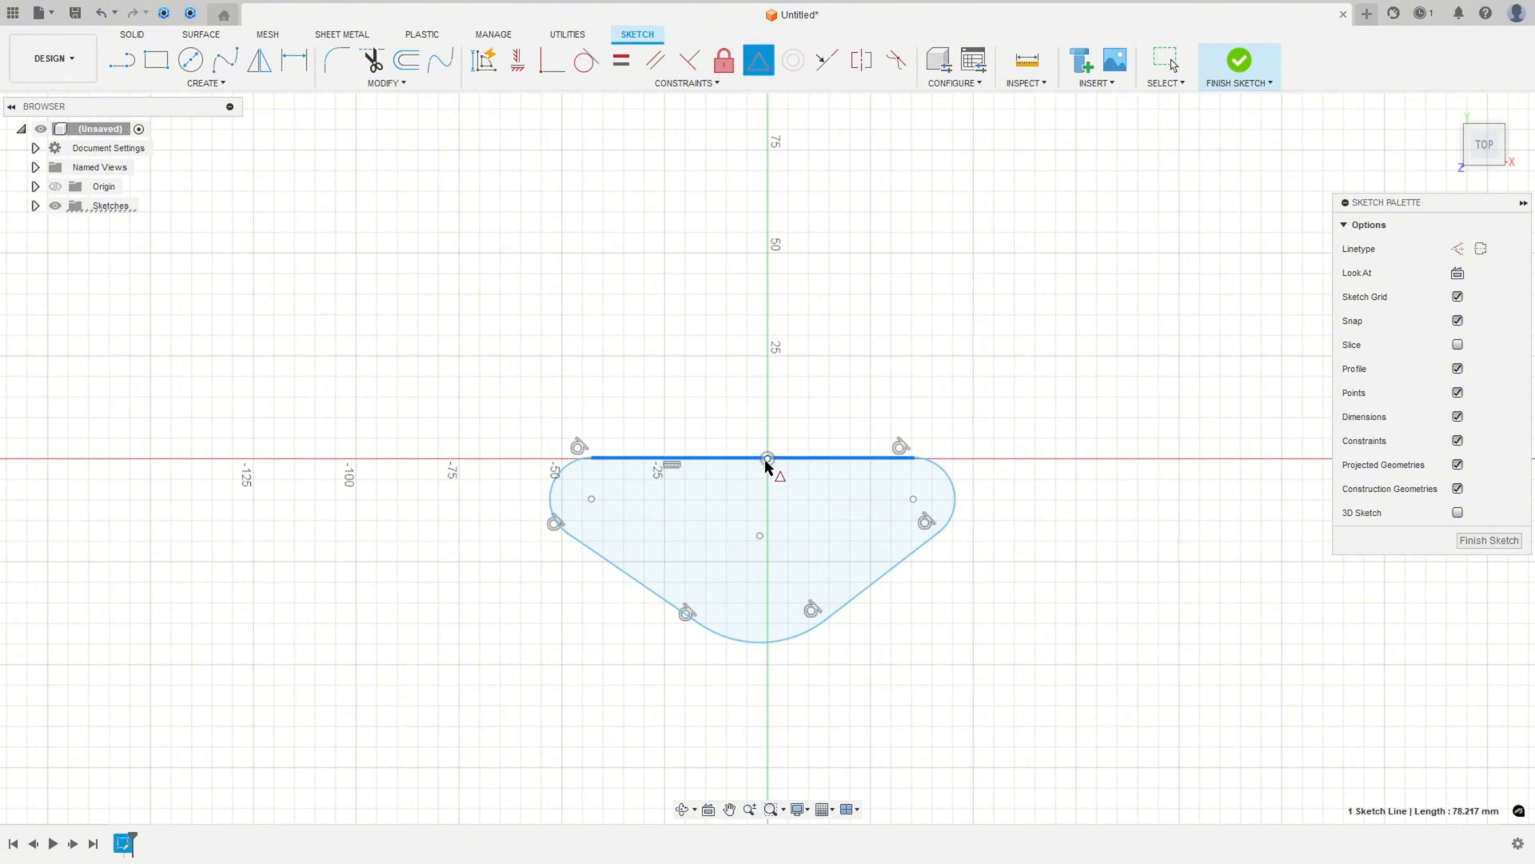
pyautogui.click(767, 460)
pyautogui.press('Escape')
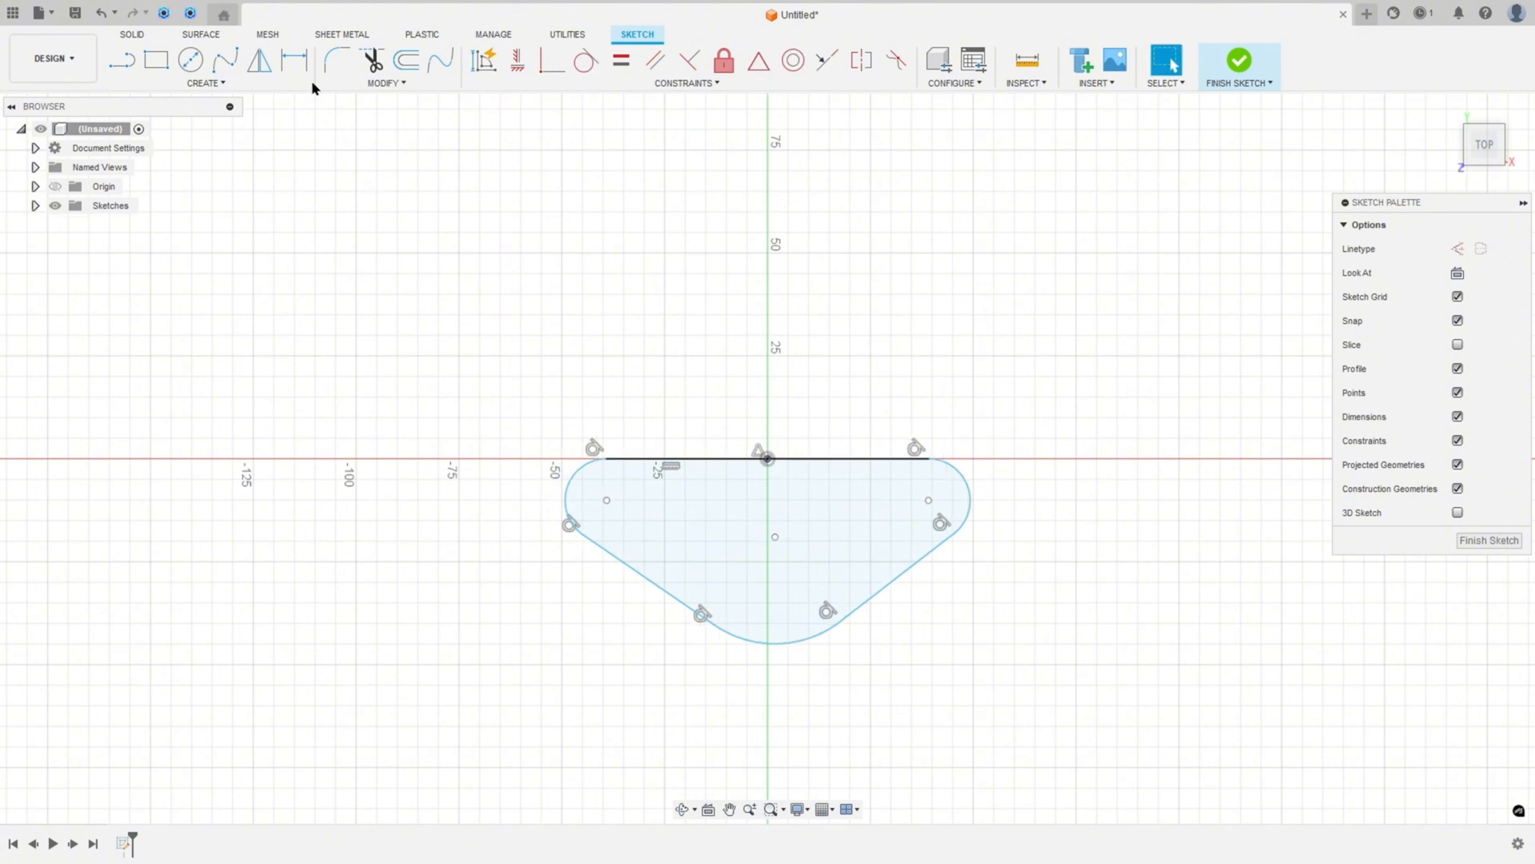
# Dimension the profile's horizontal top edge at 64 mm
pyautogui.click(295, 61)
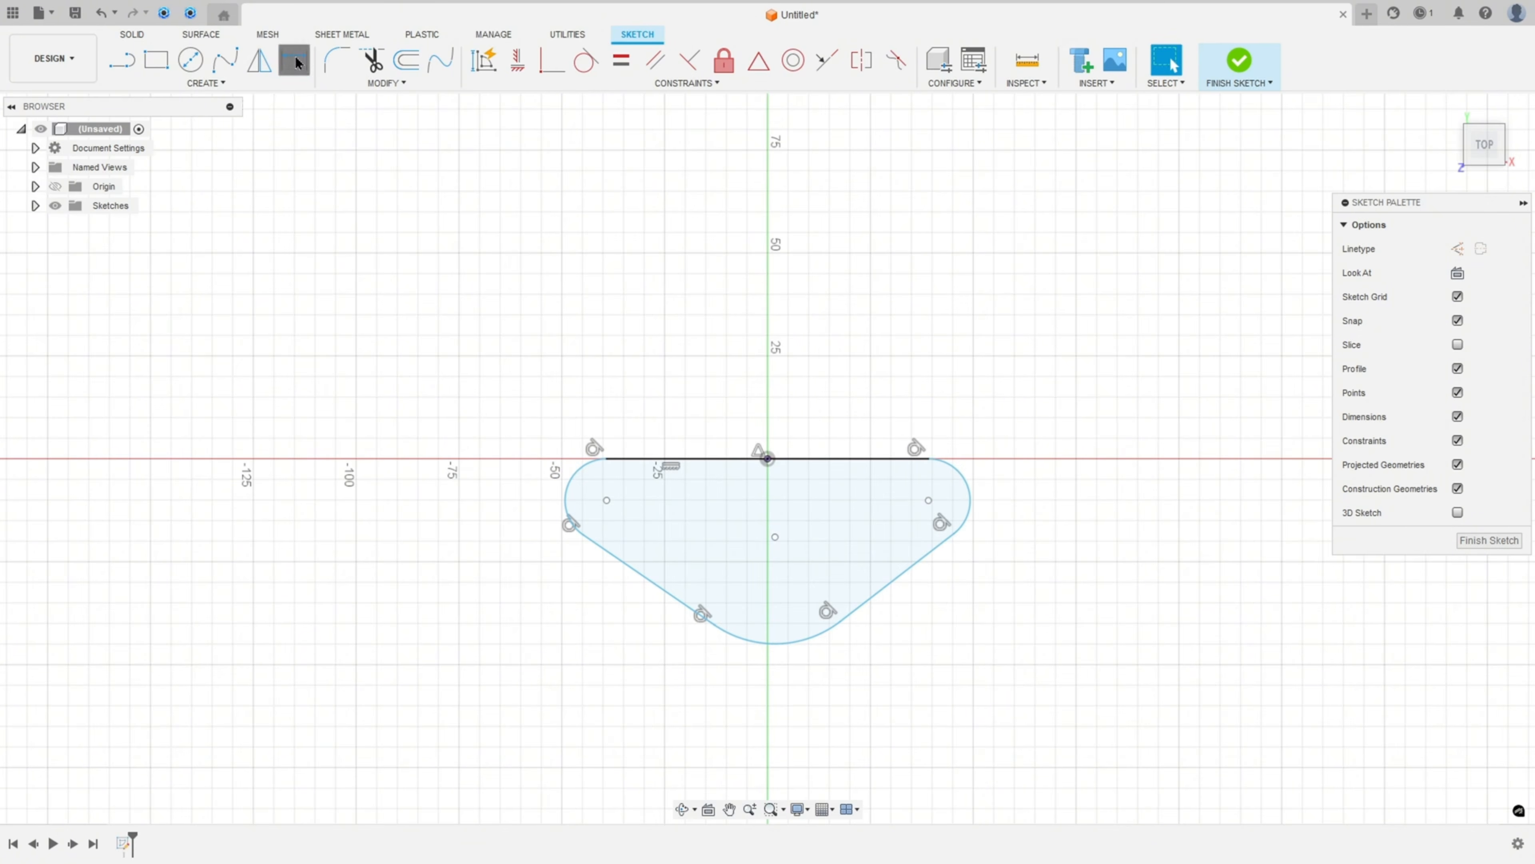
pyautogui.click(822, 464)
pyautogui.click(782, 390)
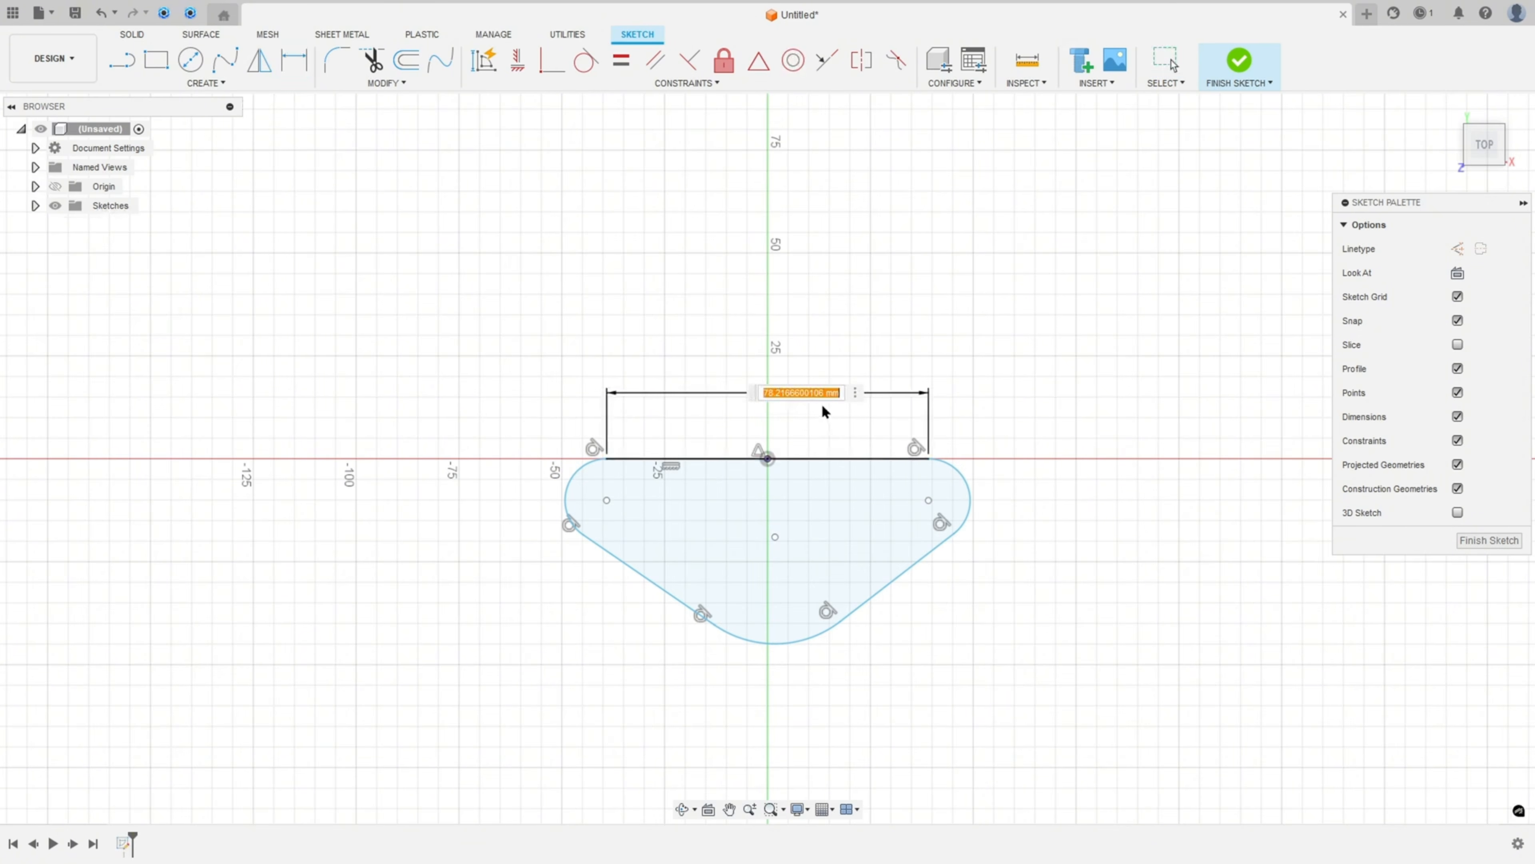
pyautogui.write('64')
pyautogui.press('Return')
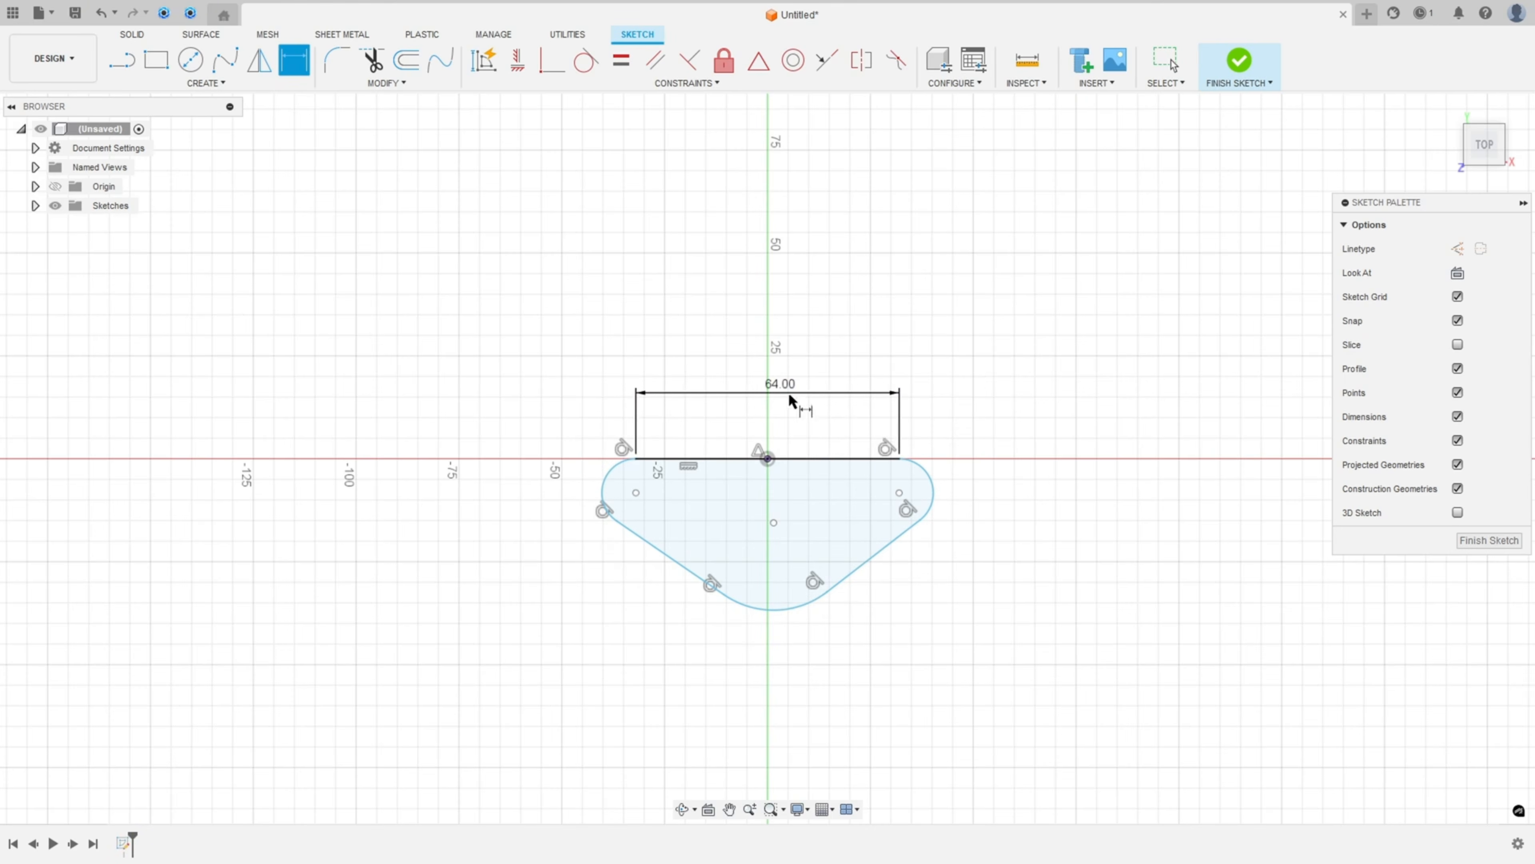
# Dimension the upper-left corner arc with a radius of 12 mm
pyautogui.click(604, 475)
pyautogui.click(565, 431)
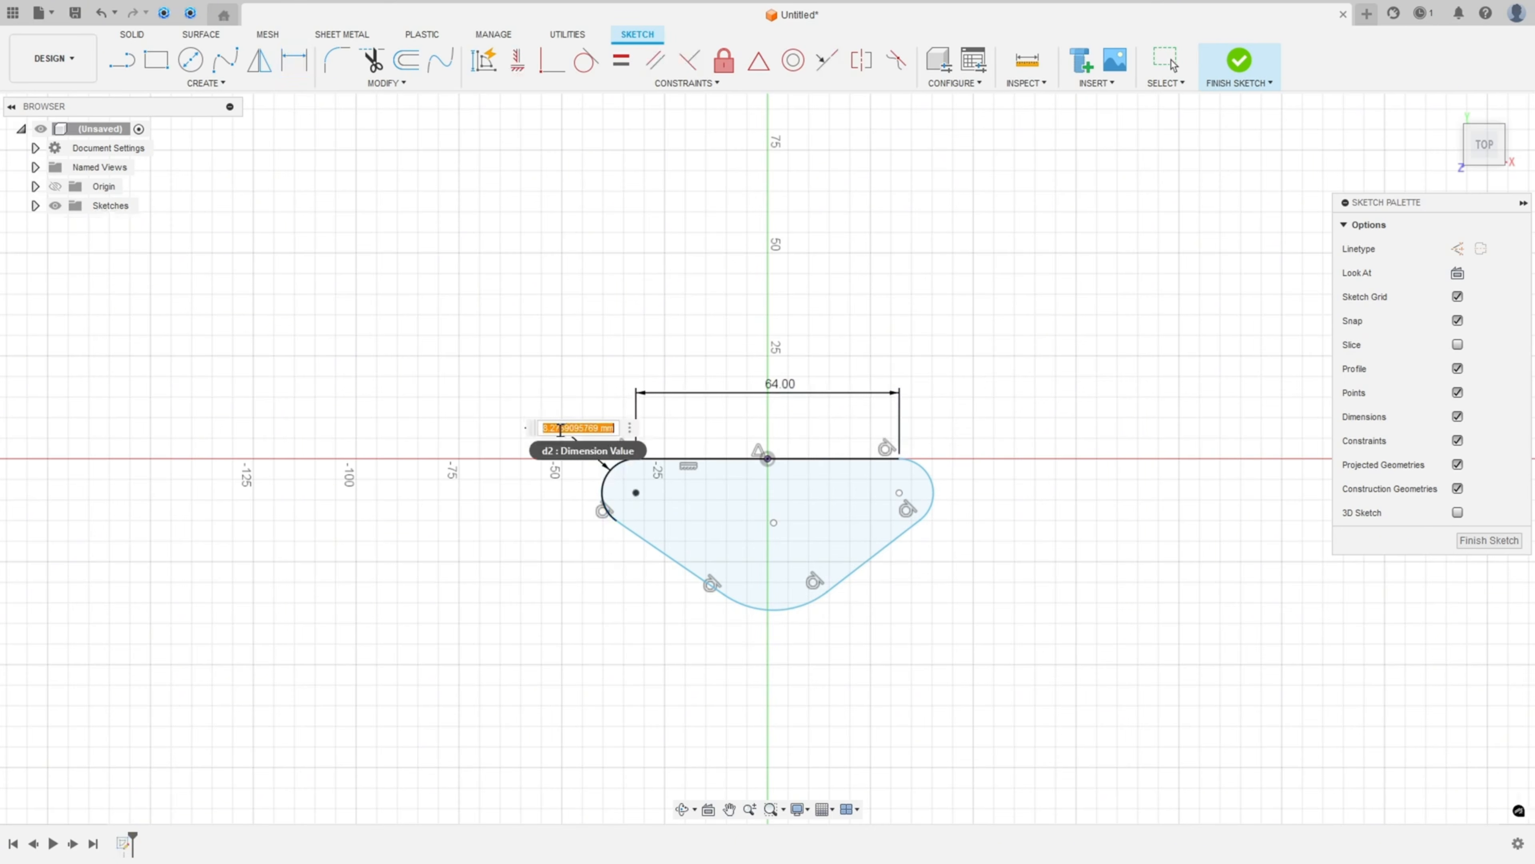
pyautogui.write('12')
pyautogui.press('Return')
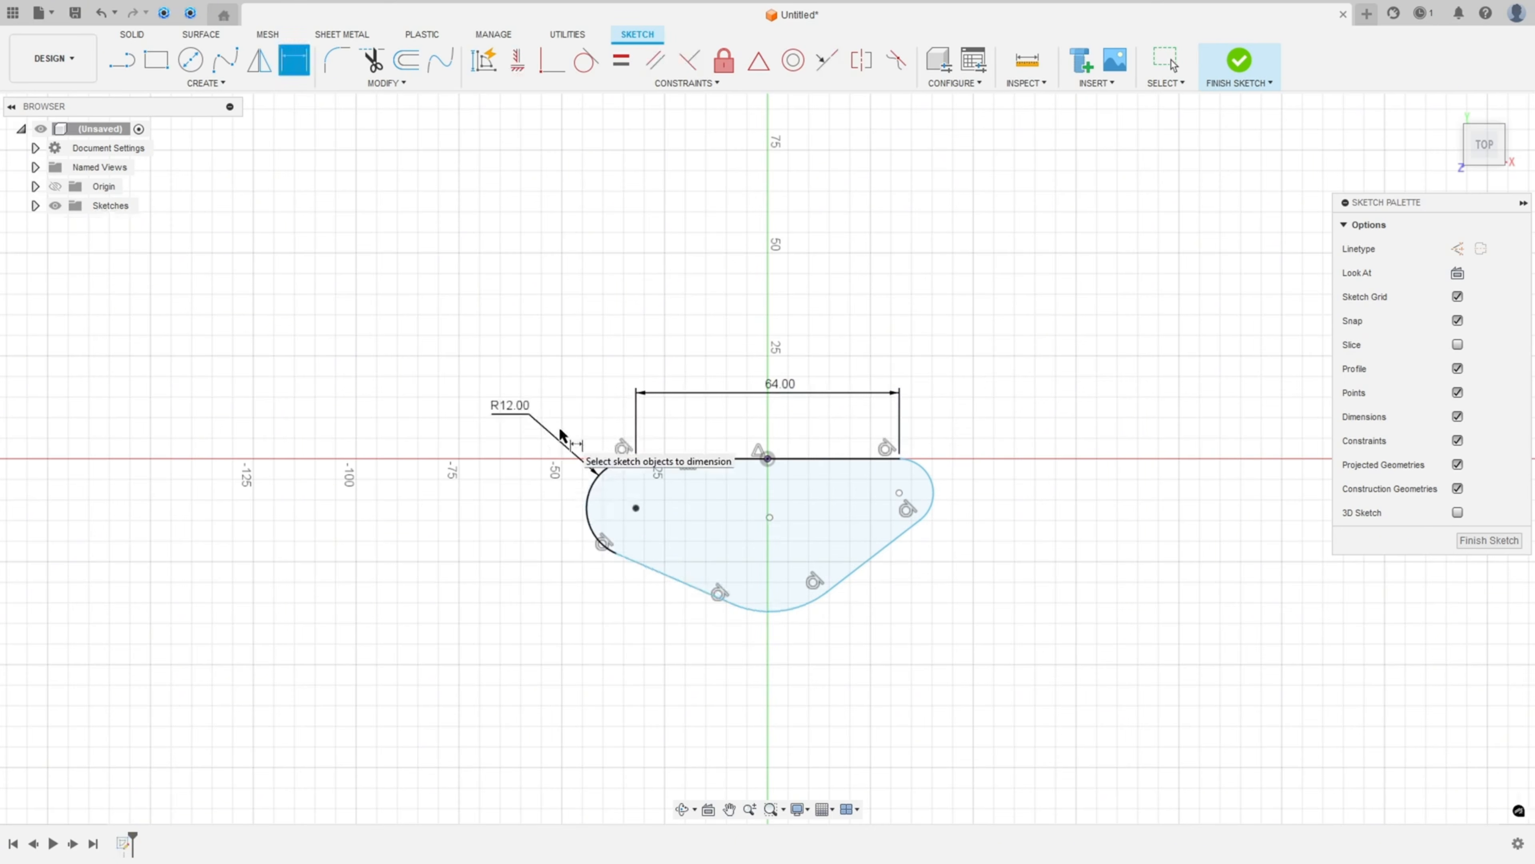
pyautogui.press('Escape')
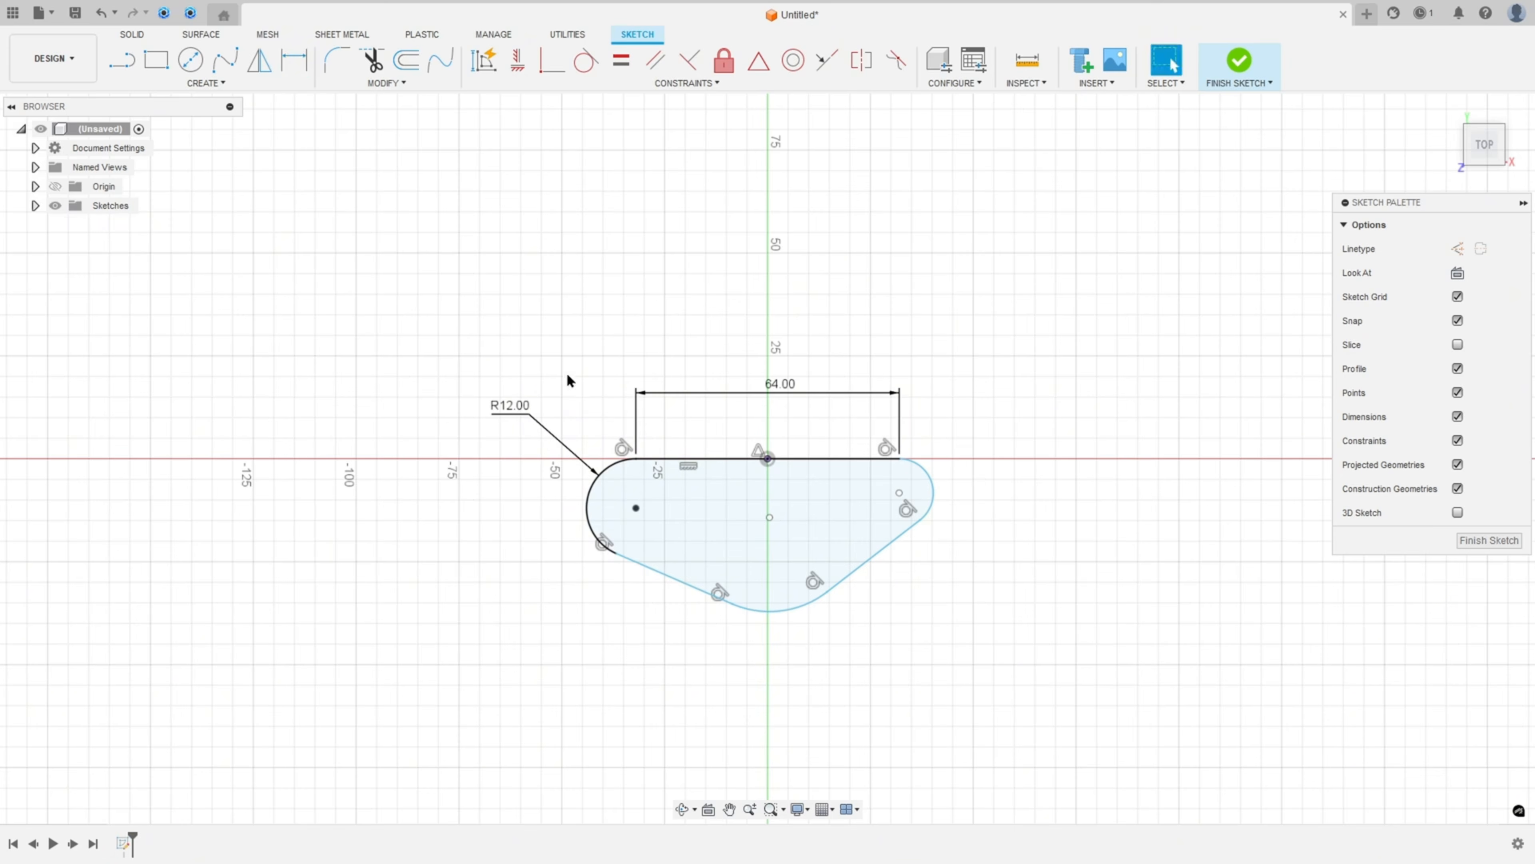
# Apply equal constraints so the upper-right and bottom arcs match the upper-left arc's radius
pyautogui.click(621, 61)
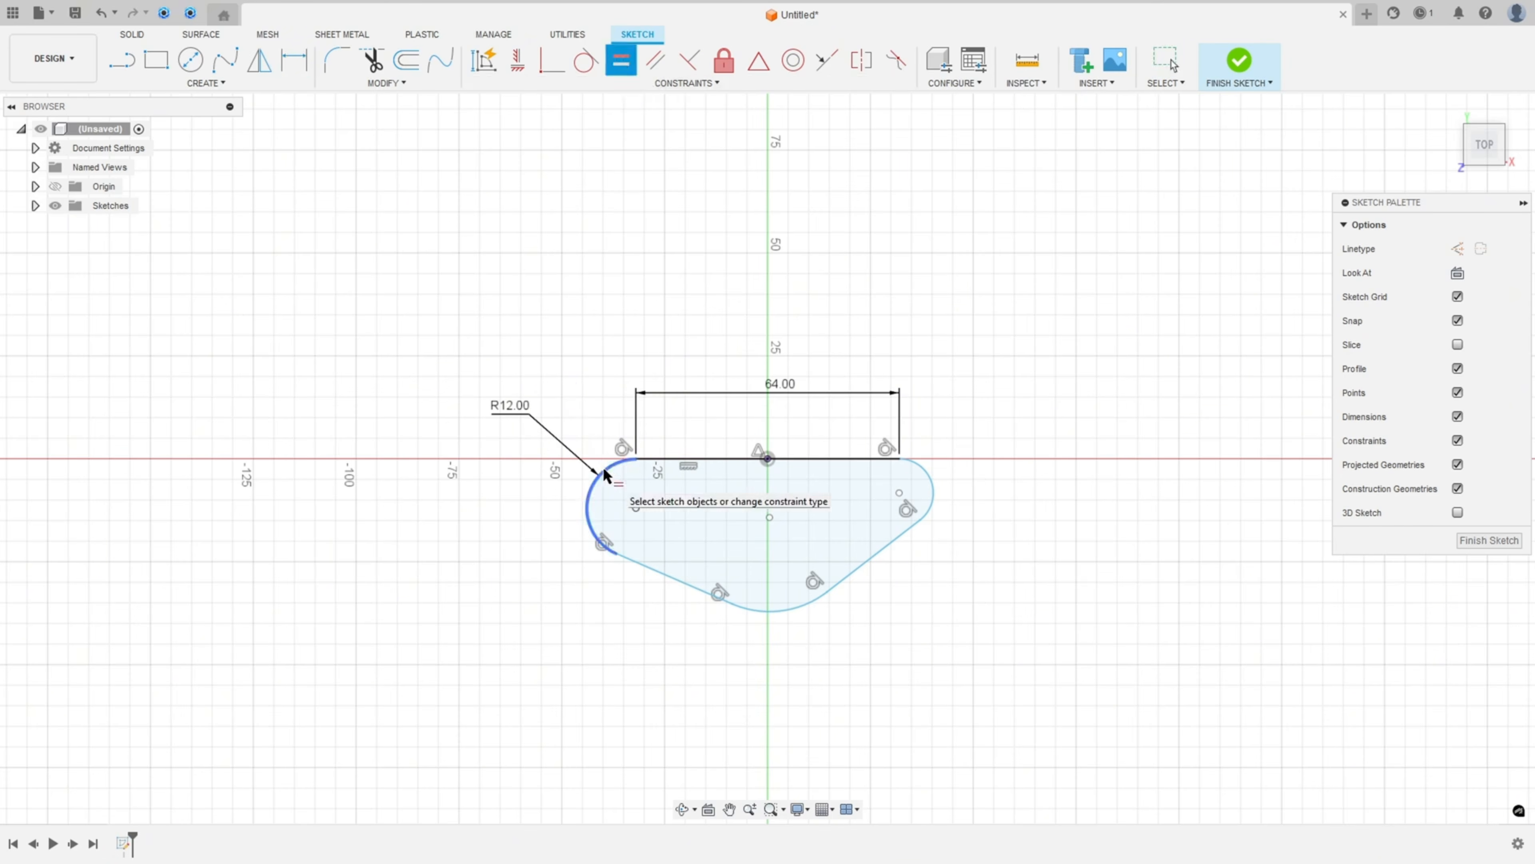
pyautogui.click(590, 503)
pyautogui.click(931, 491)
pyautogui.click(950, 506)
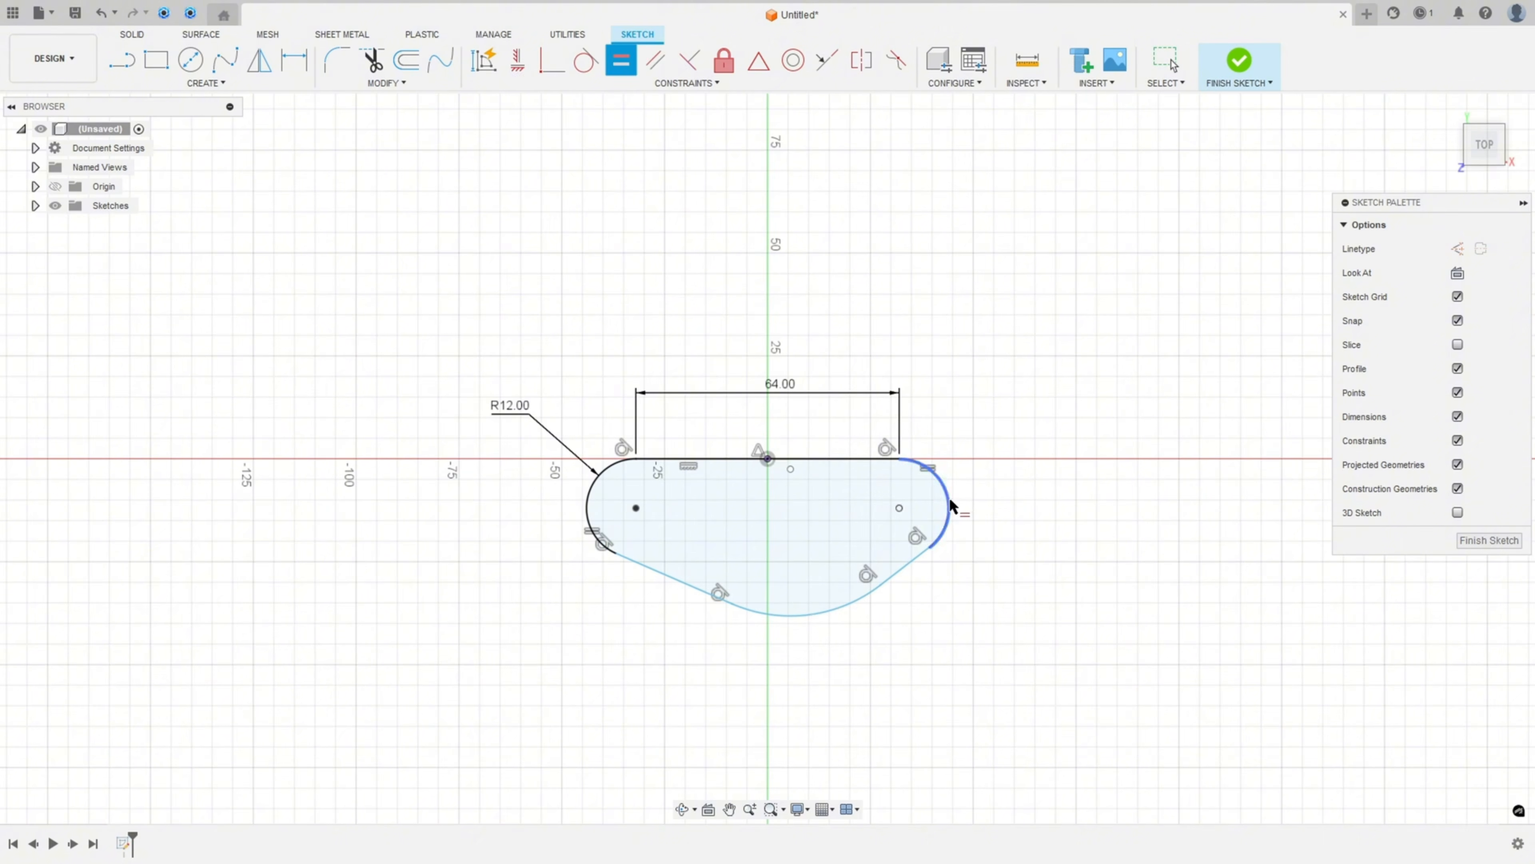
pyautogui.click(801, 614)
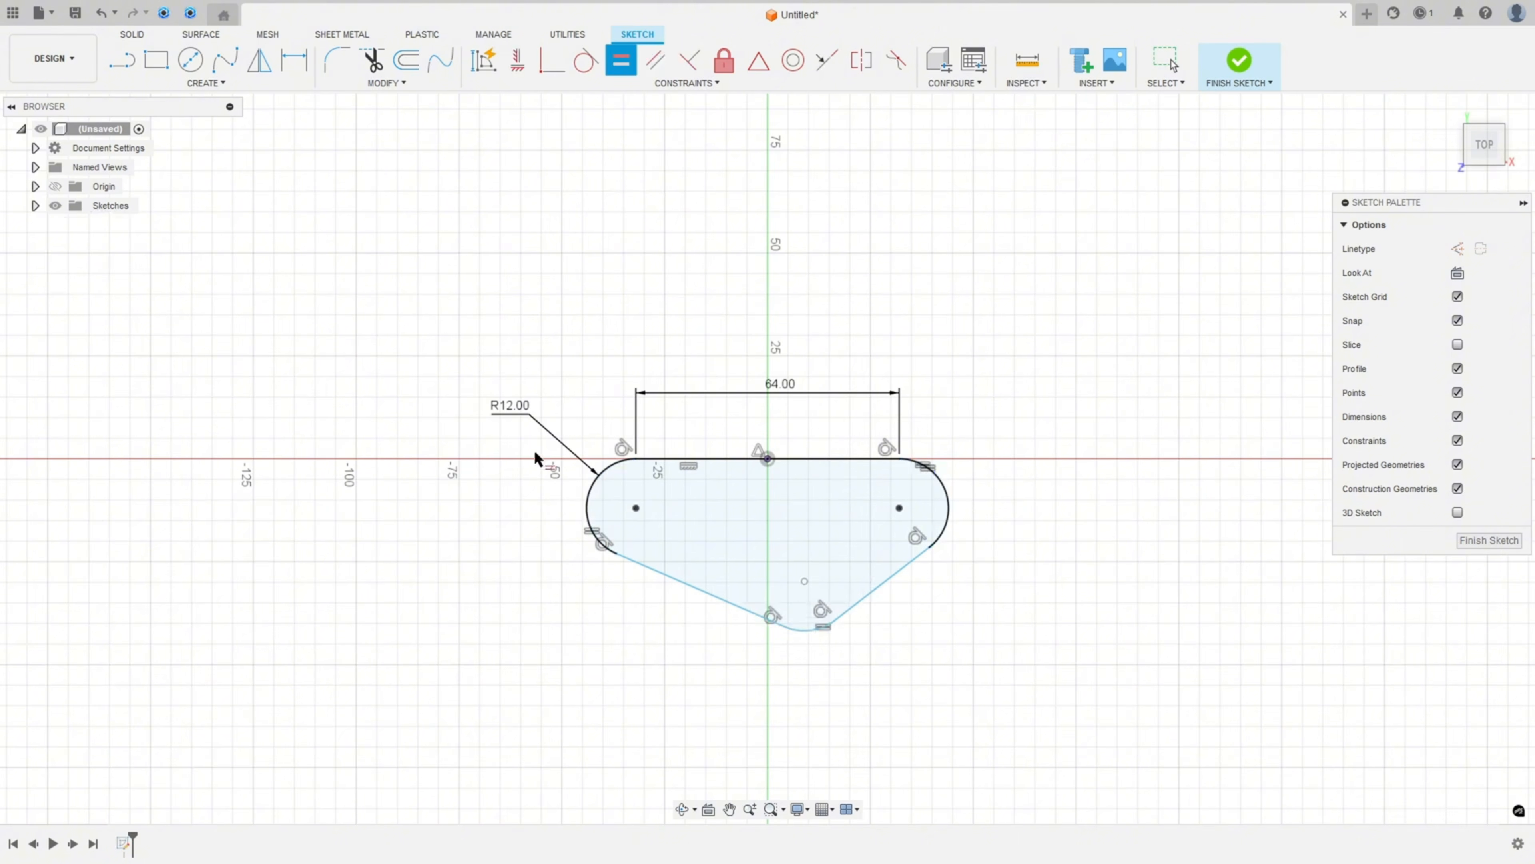
# Dimension the vertical distance from the origin to the bottom arc's center as 54 mm
pyautogui.click(294, 60)
pyautogui.click(767, 459)
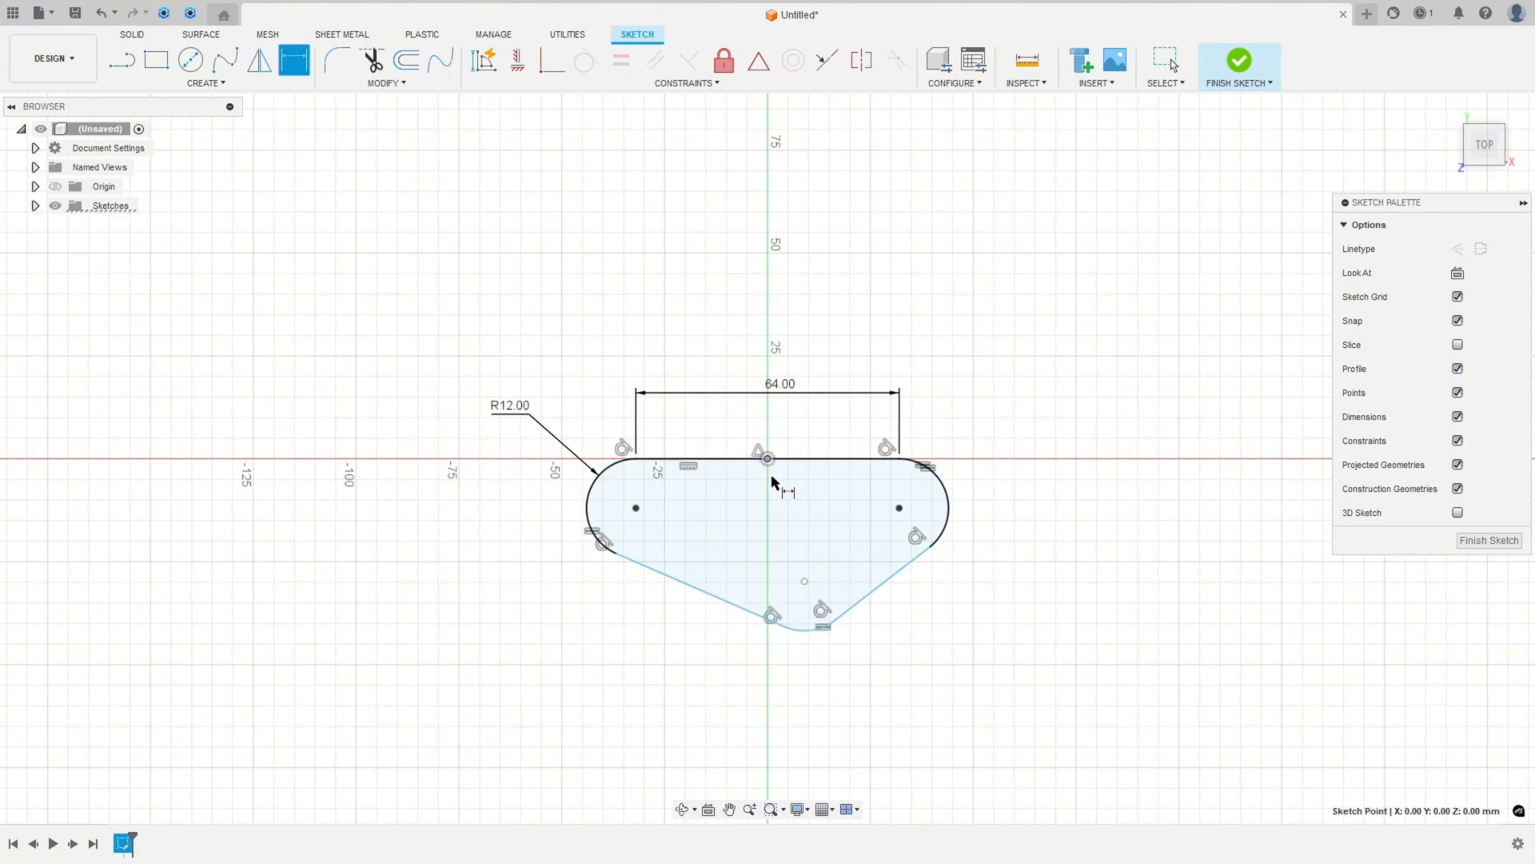
pyautogui.click(804, 580)
pyautogui.click(1057, 546)
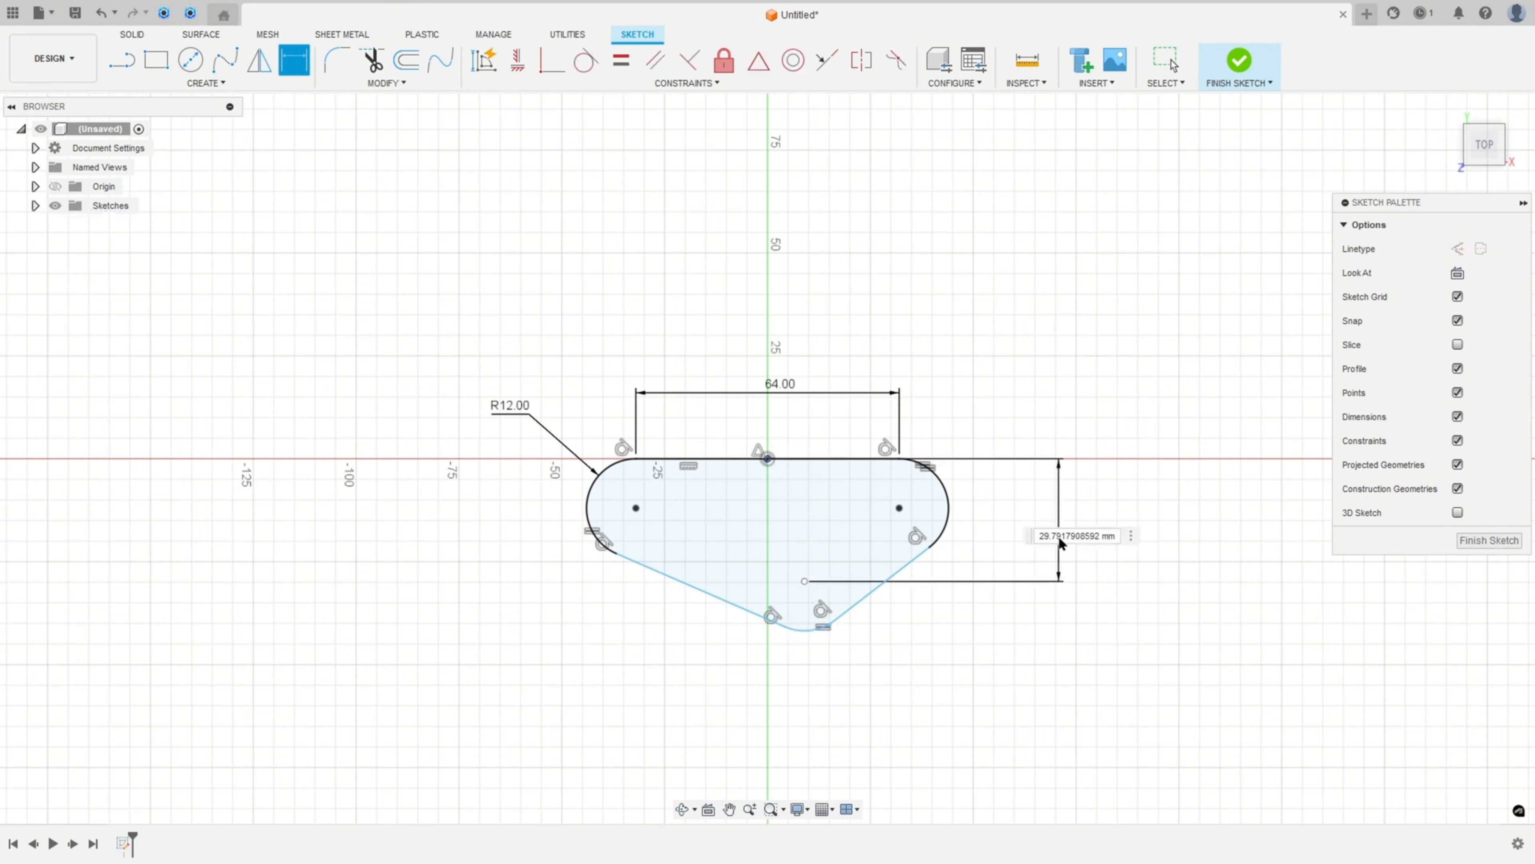
pyautogui.write('54')
pyautogui.press('Return')
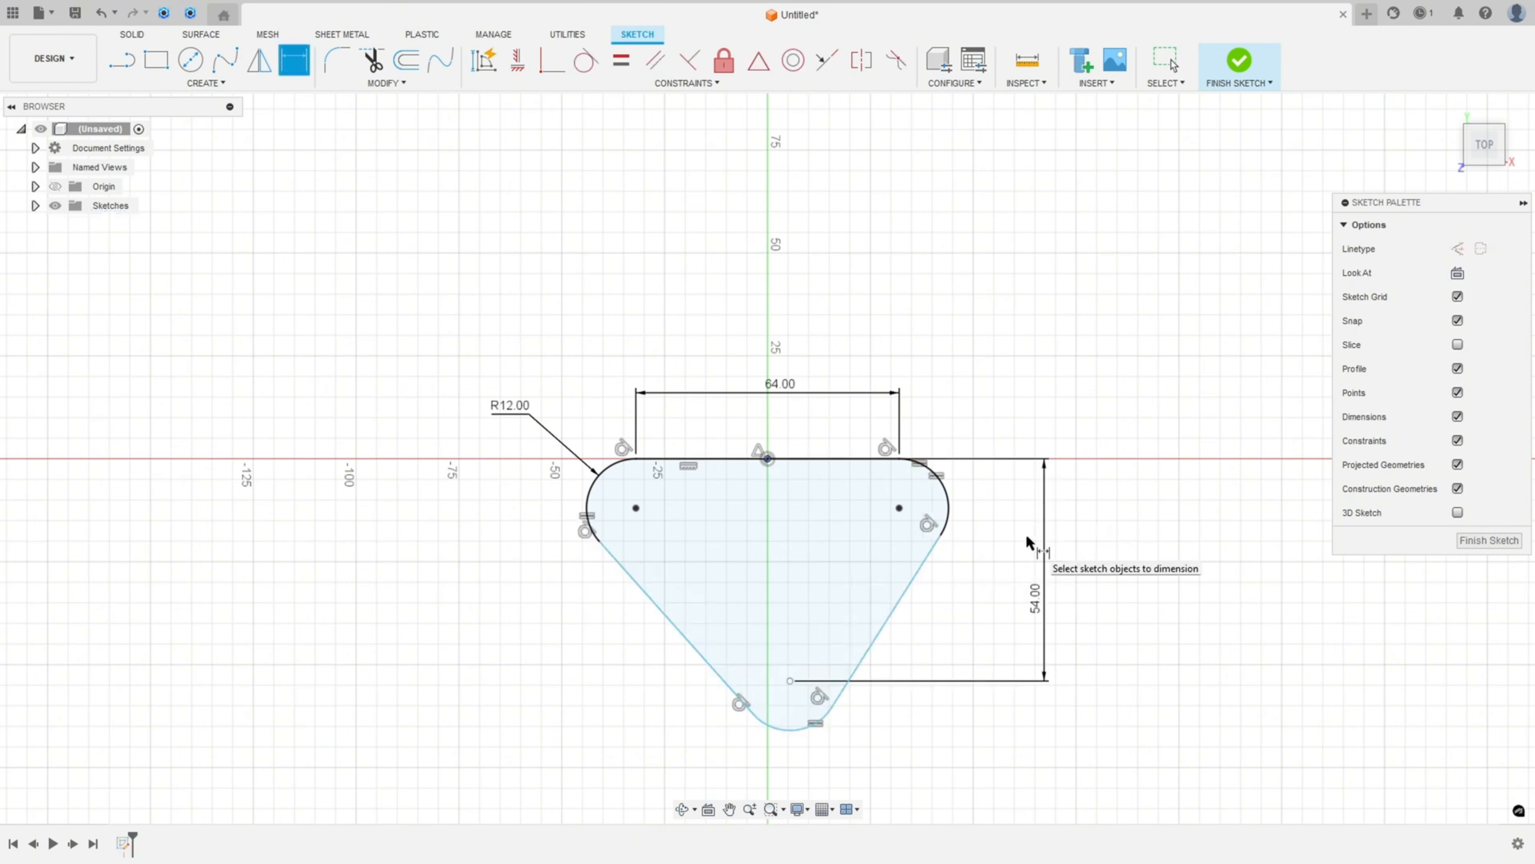
pyautogui.press('Escape')
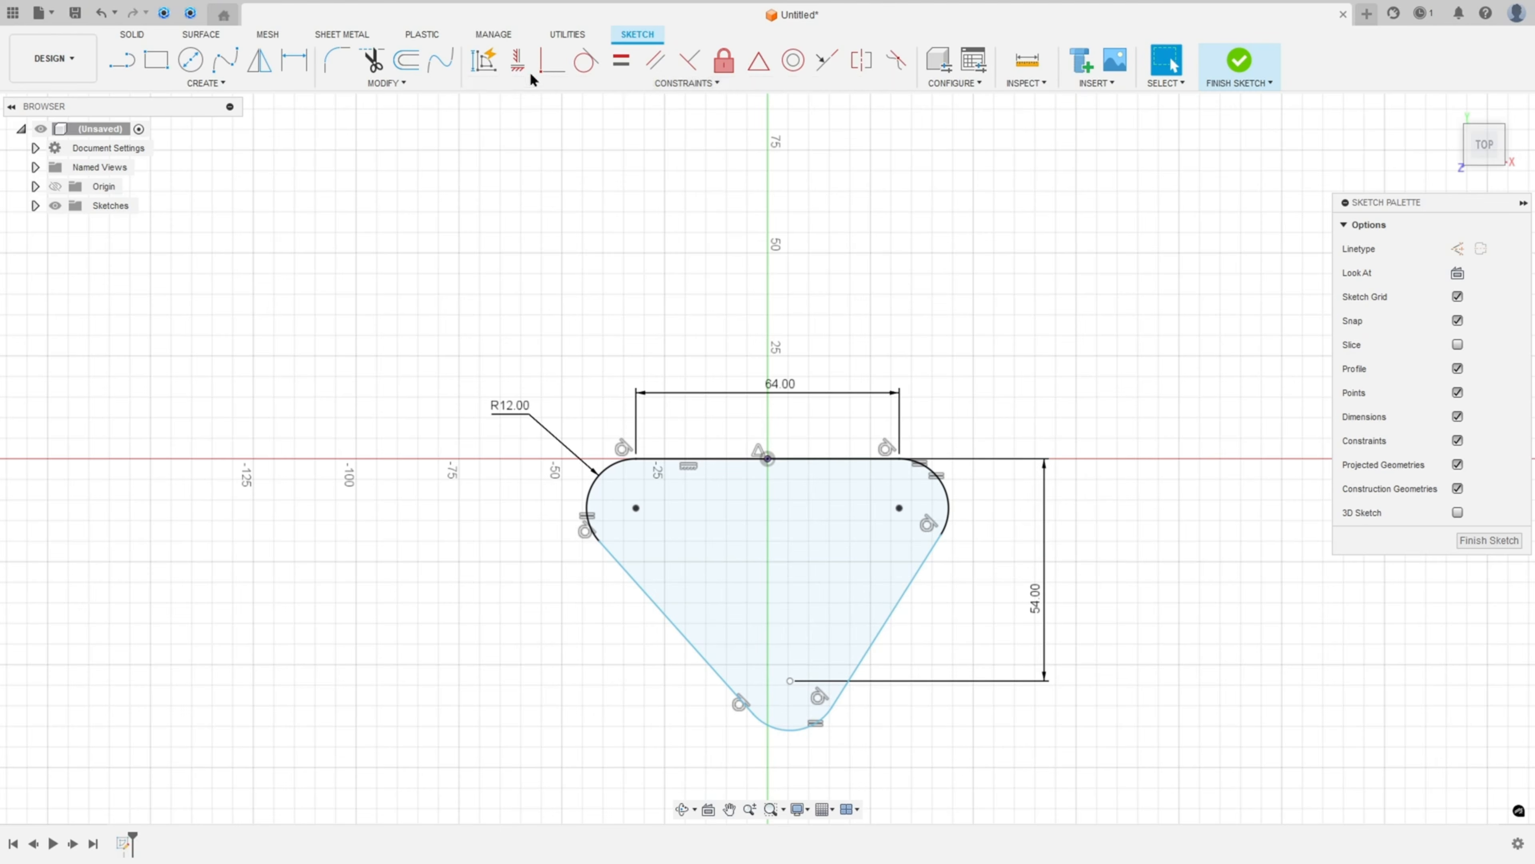
# Align the bottom arc's center vertically with the sketch origin
pyautogui.click(518, 60)
pyautogui.click(768, 458)
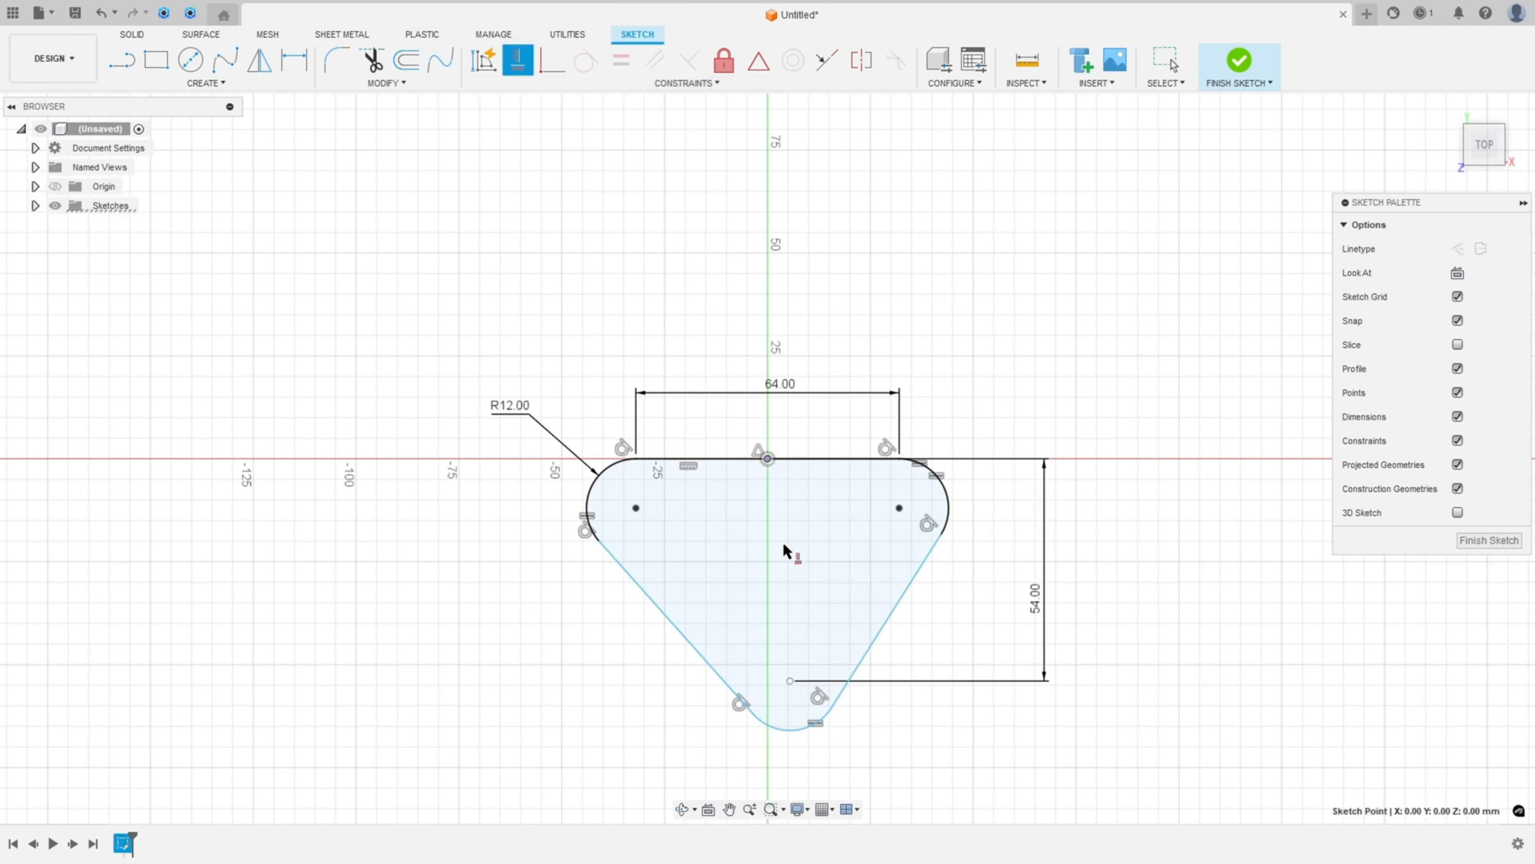
pyautogui.click(790, 681)
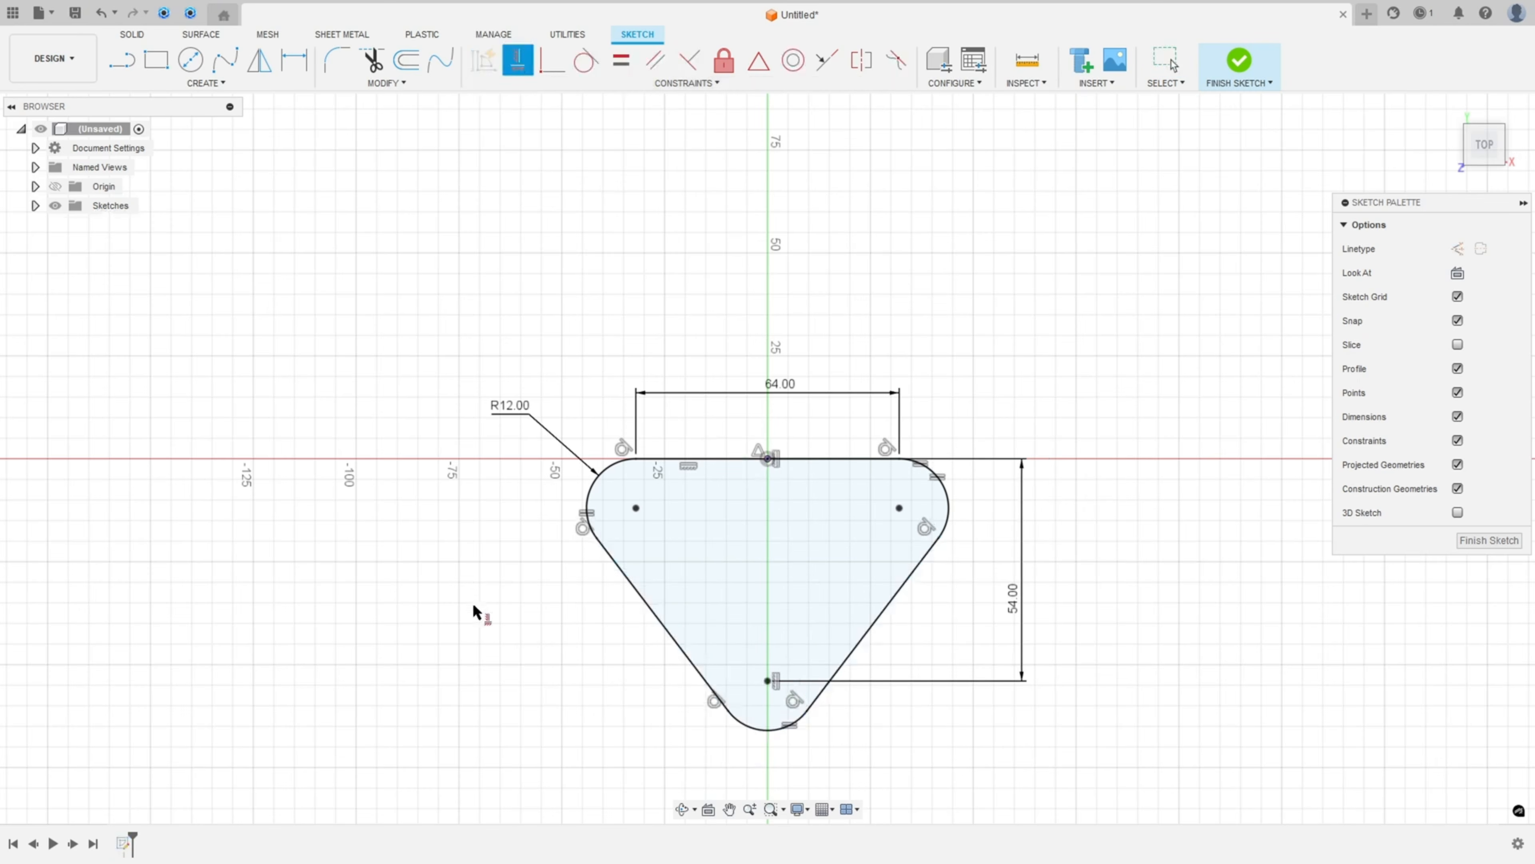
pyautogui.press('Escape')
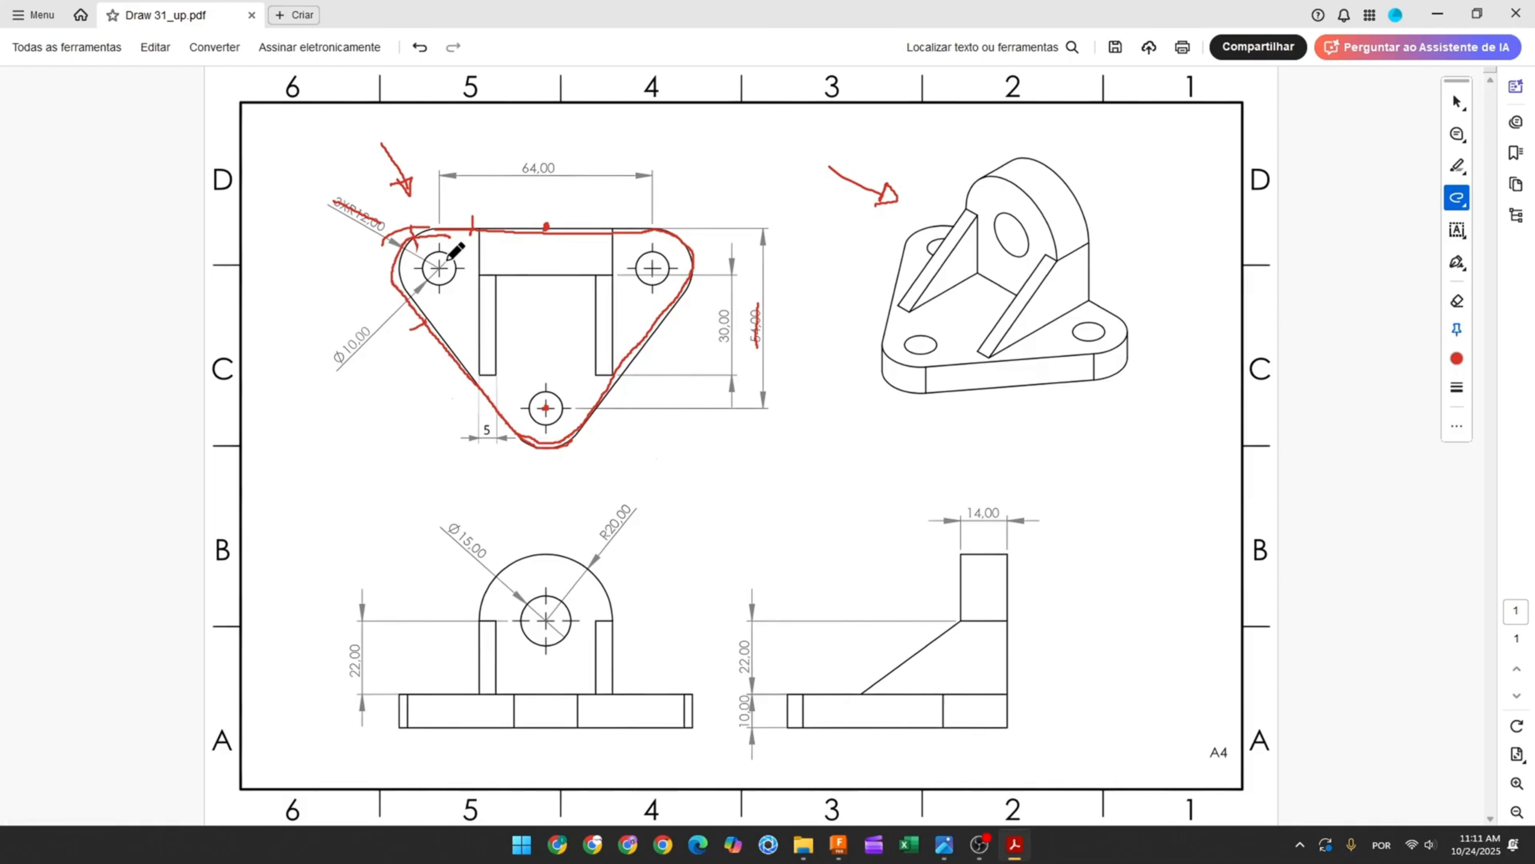
# Mark the upper-left hole in red on the Acrobat drawing and undo the red annotations over the top view
pyautogui.moveTo(436, 255)
pyautogui.mouseDown()
pyautogui.moveTo(426, 269)
pyautogui.moveTo(449, 277)
pyautogui.mouseUp()
pyautogui.moveTo(443, 263); pyautogui.dragTo(444, 257)
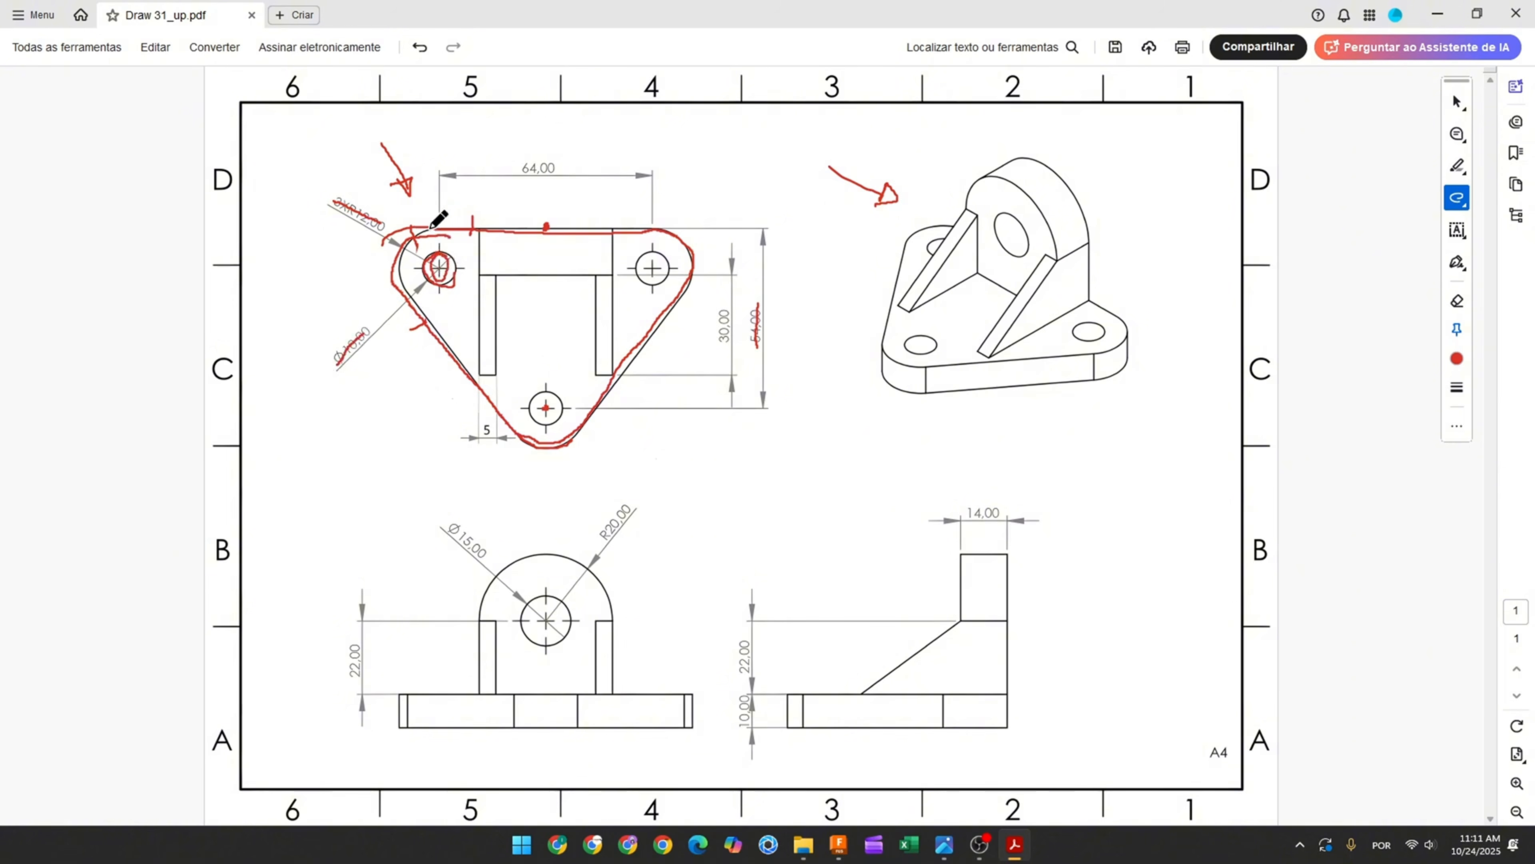
pyautogui.hotkey('ctrl', 'z')
pyautogui.hotkey('ctrl', 'z')
pyautogui.hotkey('ctrl', 'z')
pyautogui.hotkey('ctrl', 'z')
pyautogui.hotkey('ctrl', 'z')
pyautogui.hotkey('ctrl', 'z')
pyautogui.hotkey('ctrl', 'z')
pyautogui.hotkey('ctrl', 'z')
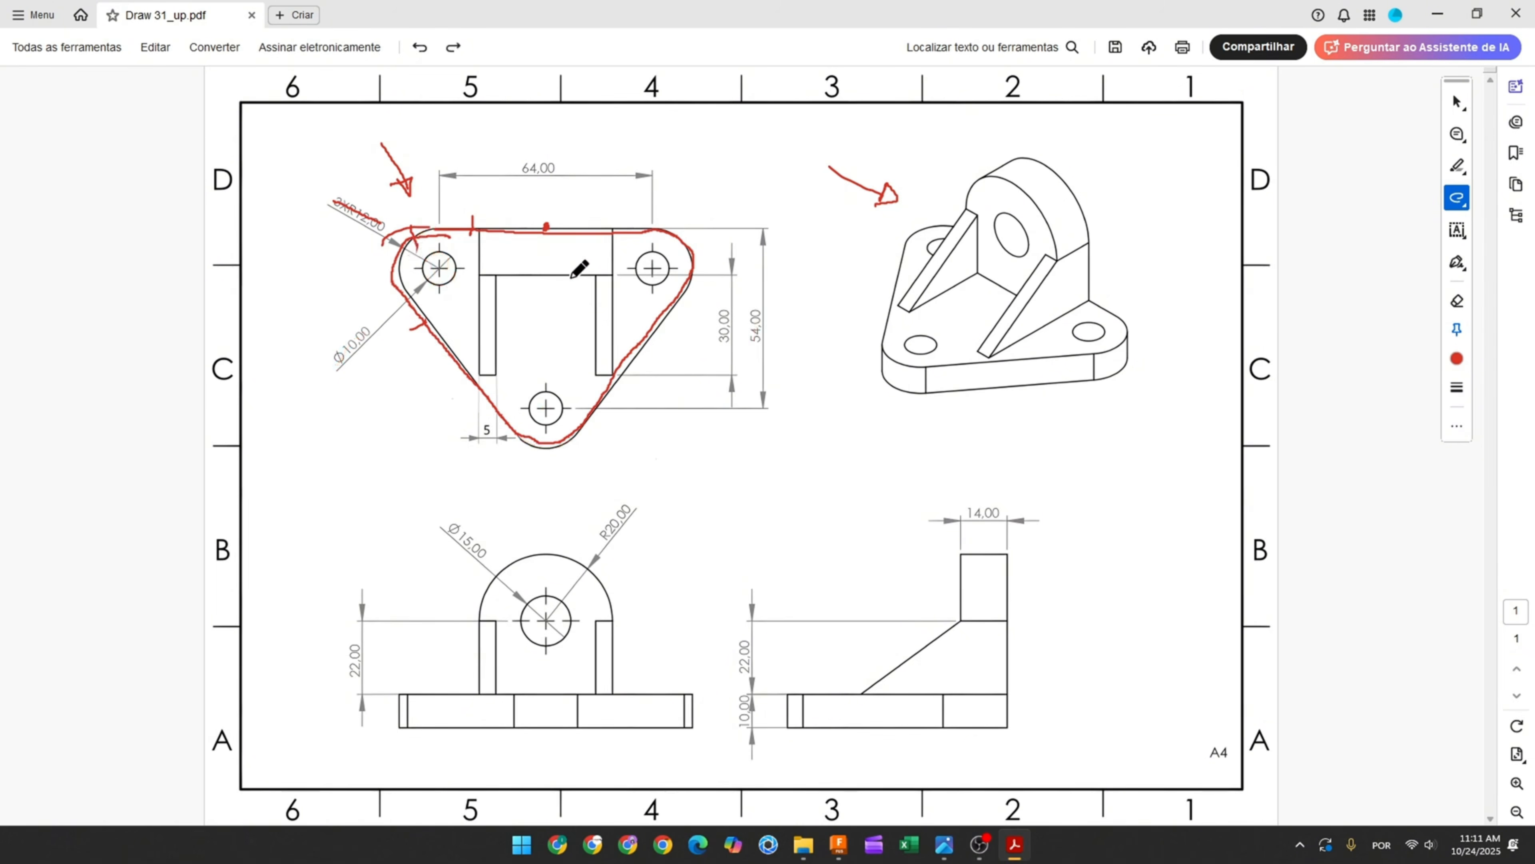
# Mark the upper-right and bottom holes with their corner arcs in red on the top view, and switch back to Autodesk Fusion
pyautogui.moveTo(636, 271); pyautogui.dragTo(685, 259)
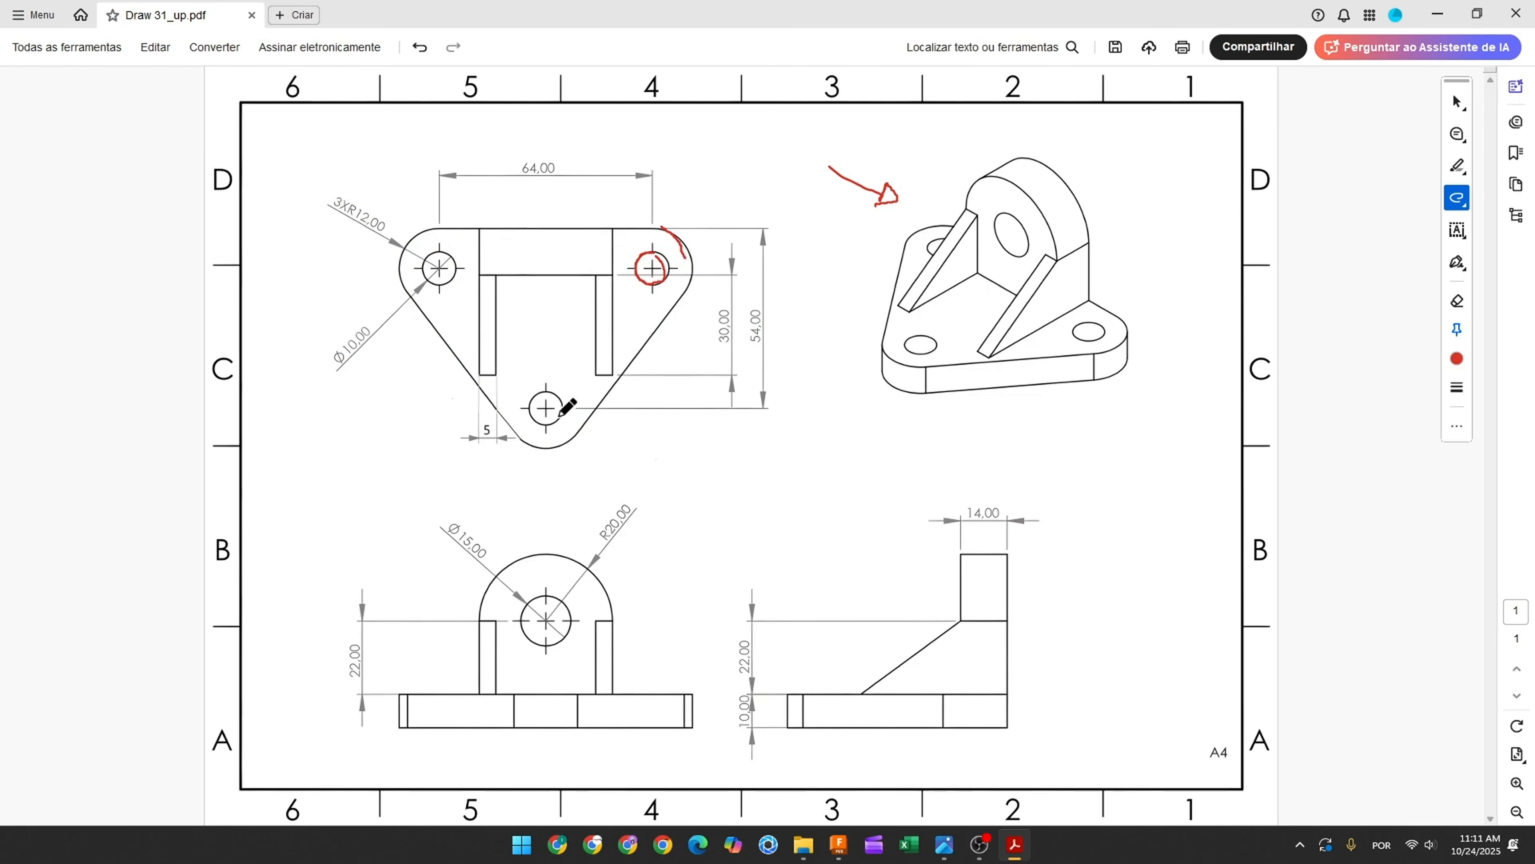
pyautogui.moveTo(554, 391); pyautogui.dragTo(546, 463)
pyautogui.click(839, 846)
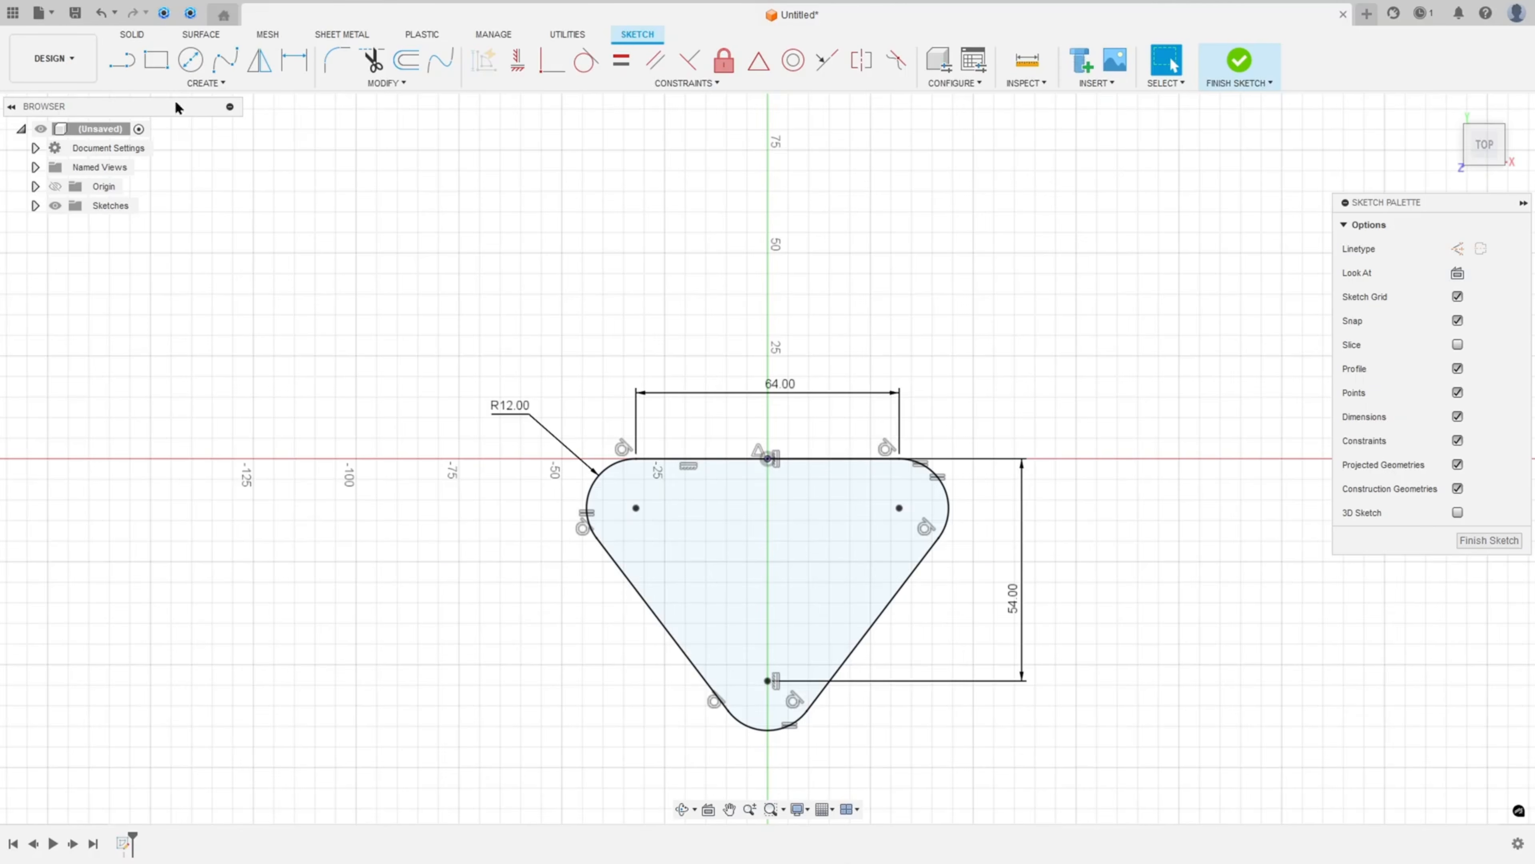
# Sketch a 10 mm diameter circle centered on the upper-left corner arc's center
pyautogui.press('c')
pyautogui.click(636, 508)
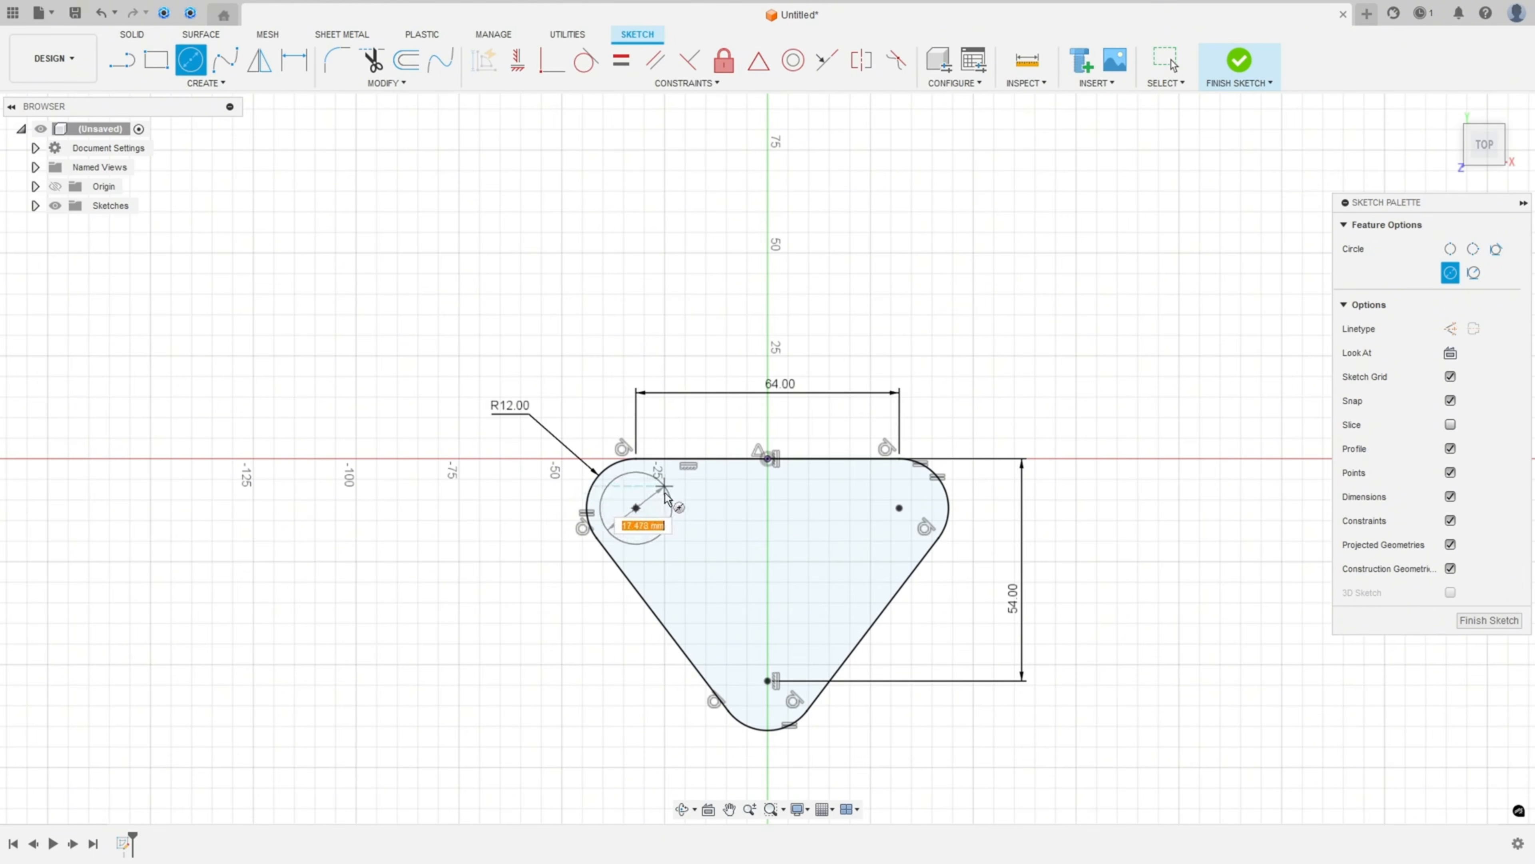
pyautogui.write('10')
pyautogui.press('Return')
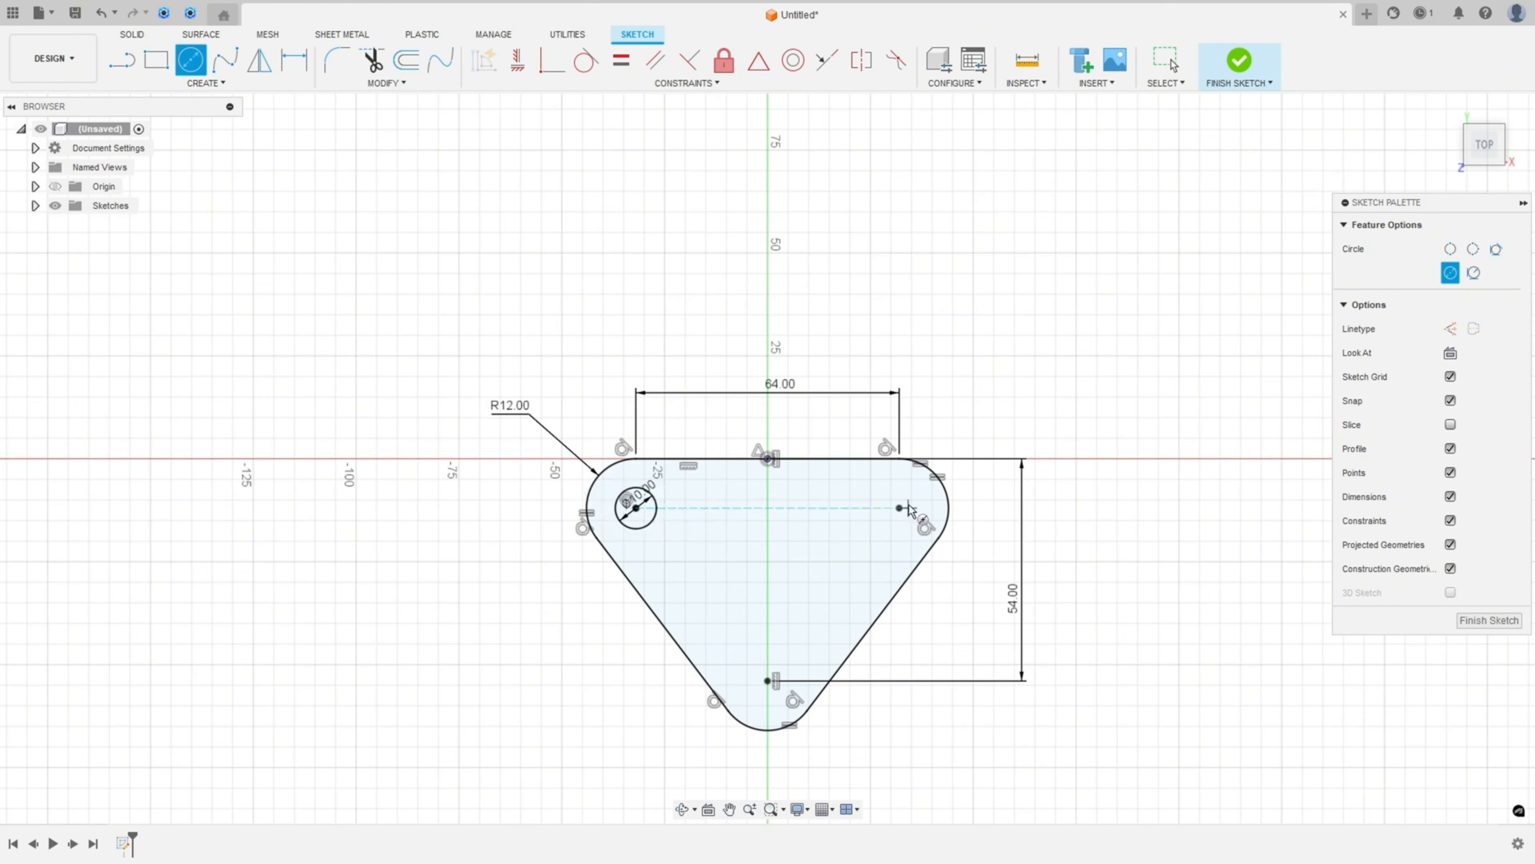
# Sketch two more circles centered on the upper-right and bottom corner arcs' centers
pyautogui.click(899, 508)
pyautogui.click(922, 523)
pyautogui.click(768, 680)
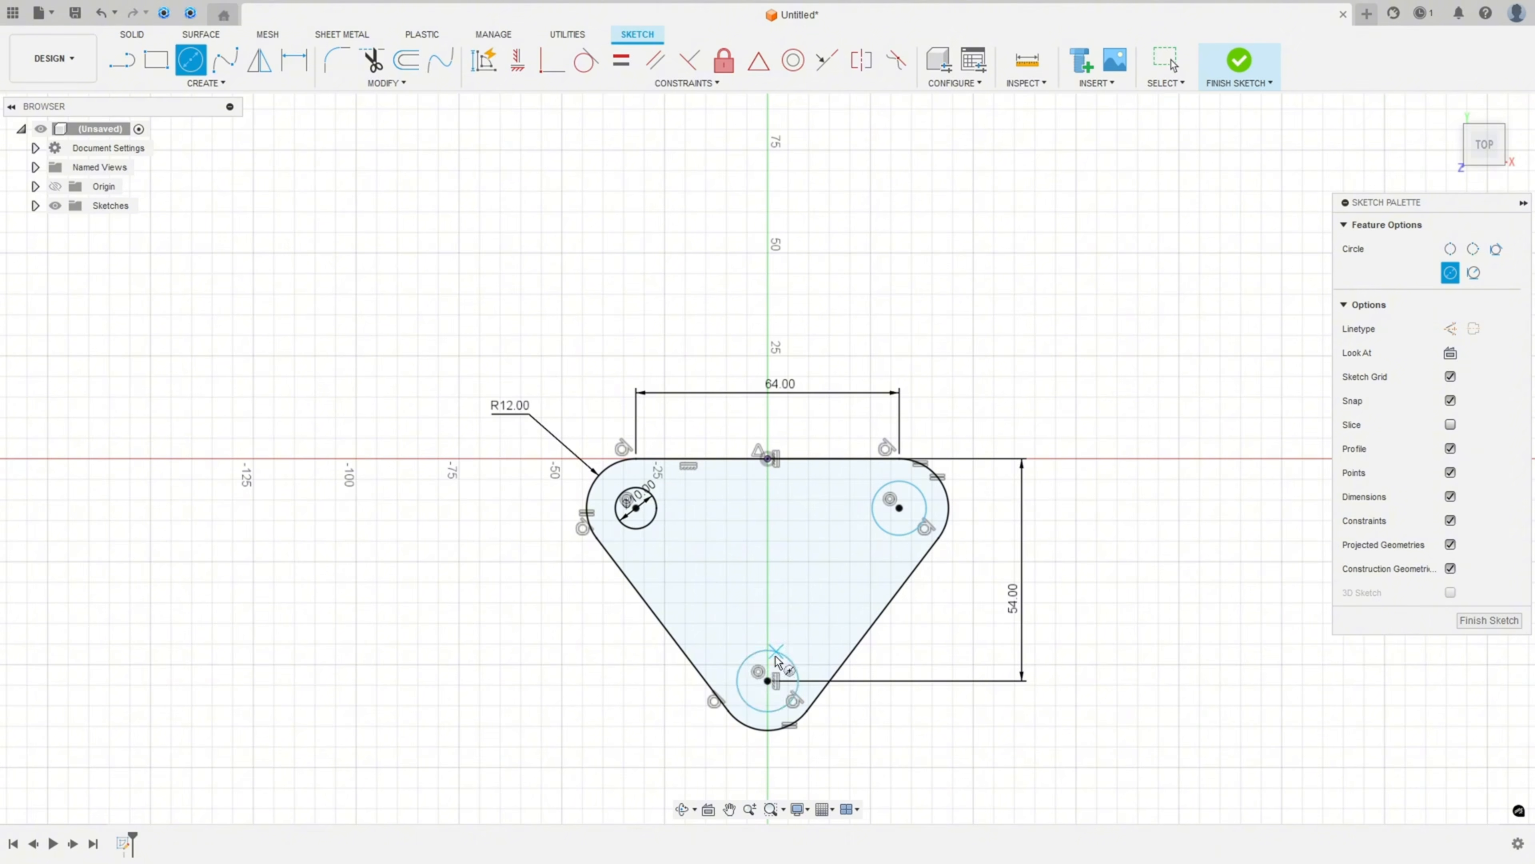
pyautogui.click(778, 663)
# Apply Equal constraints so the upper-right and bottom circles match the 10 mm upper-left circle
pyautogui.click(621, 60)
pyautogui.click(658, 514)
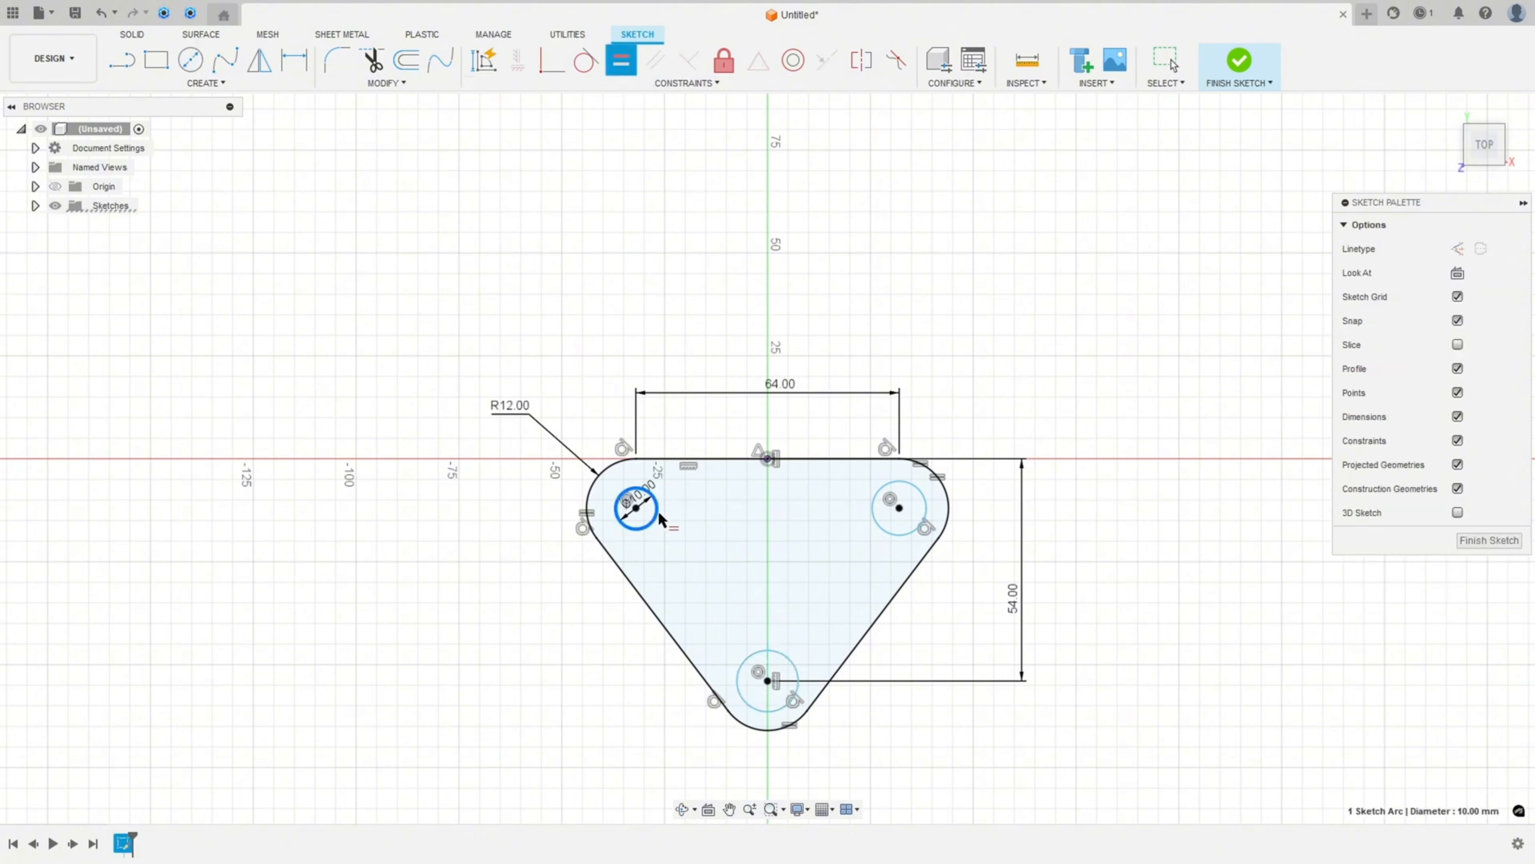
pyautogui.click(916, 520)
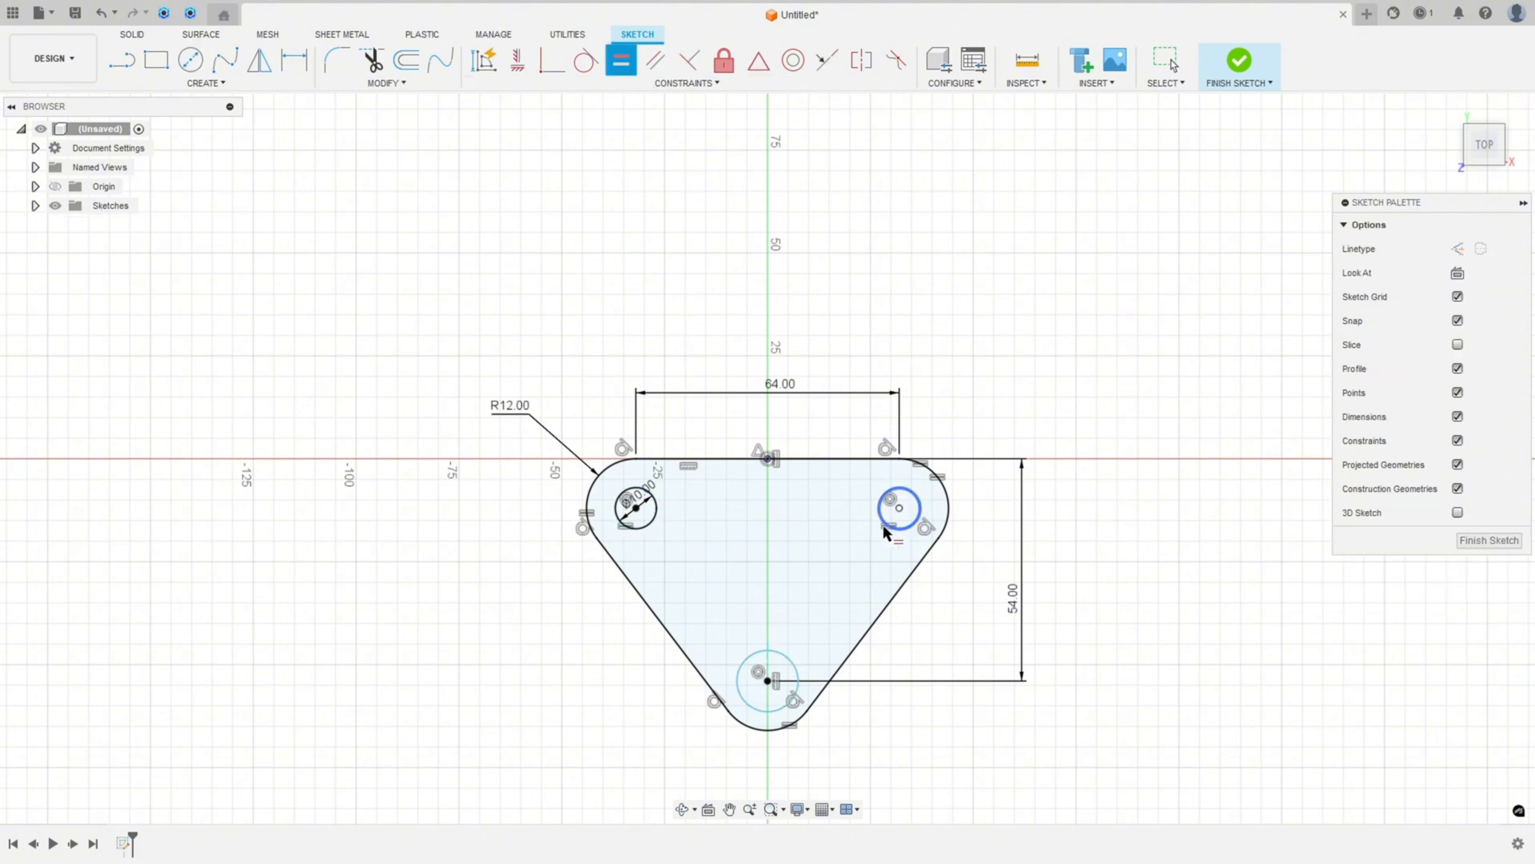
pyautogui.click(787, 660)
pyautogui.press('Escape')
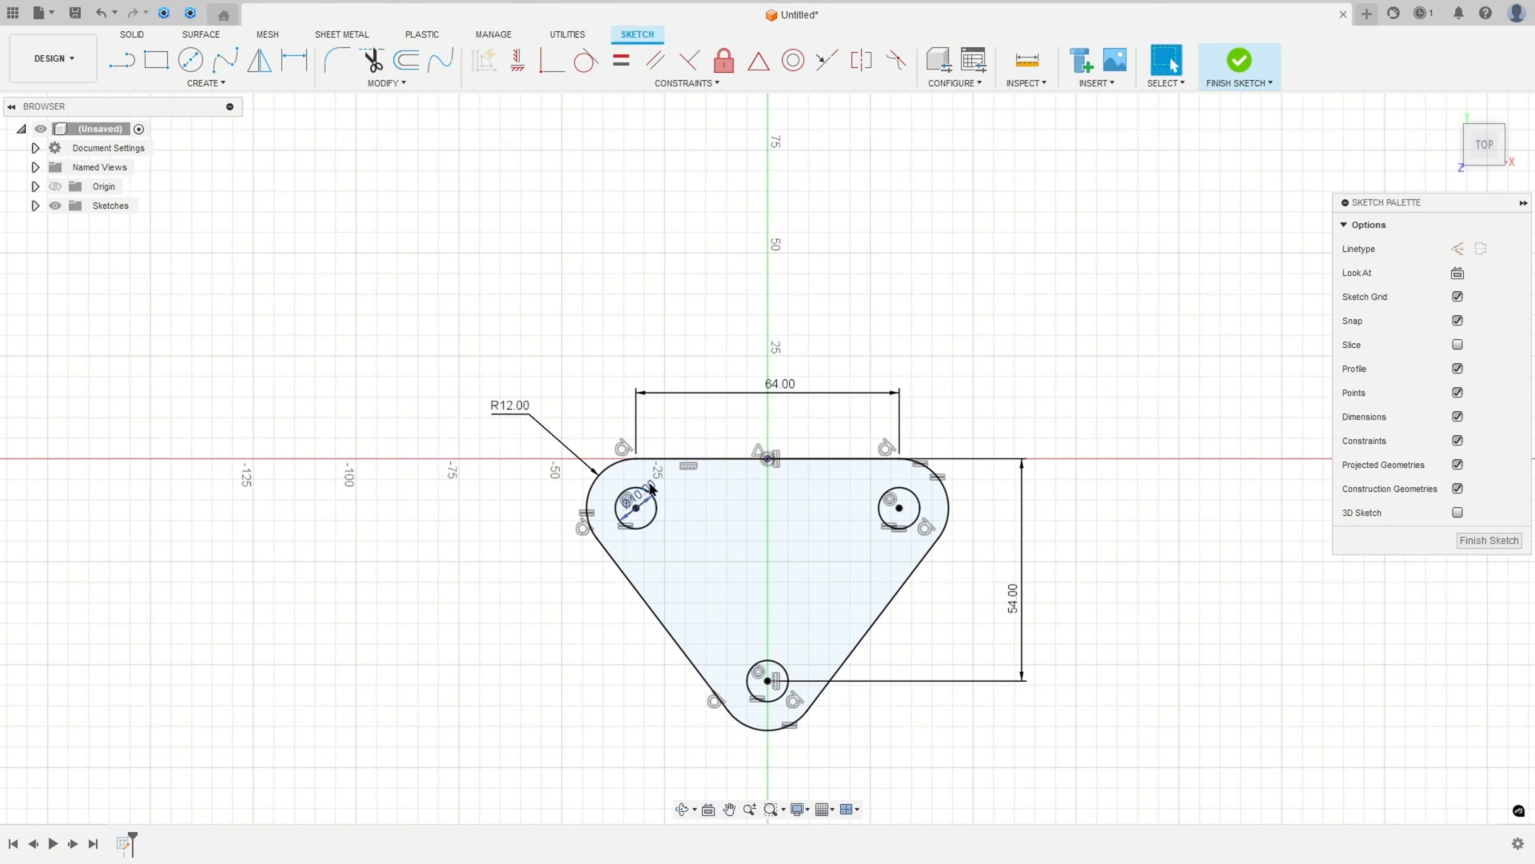
# Move the 10 mm diameter dimension outside the profile beside the upper-left corner and finish the sketch
pyautogui.moveTo(642, 493); pyautogui.dragTo(538, 507)
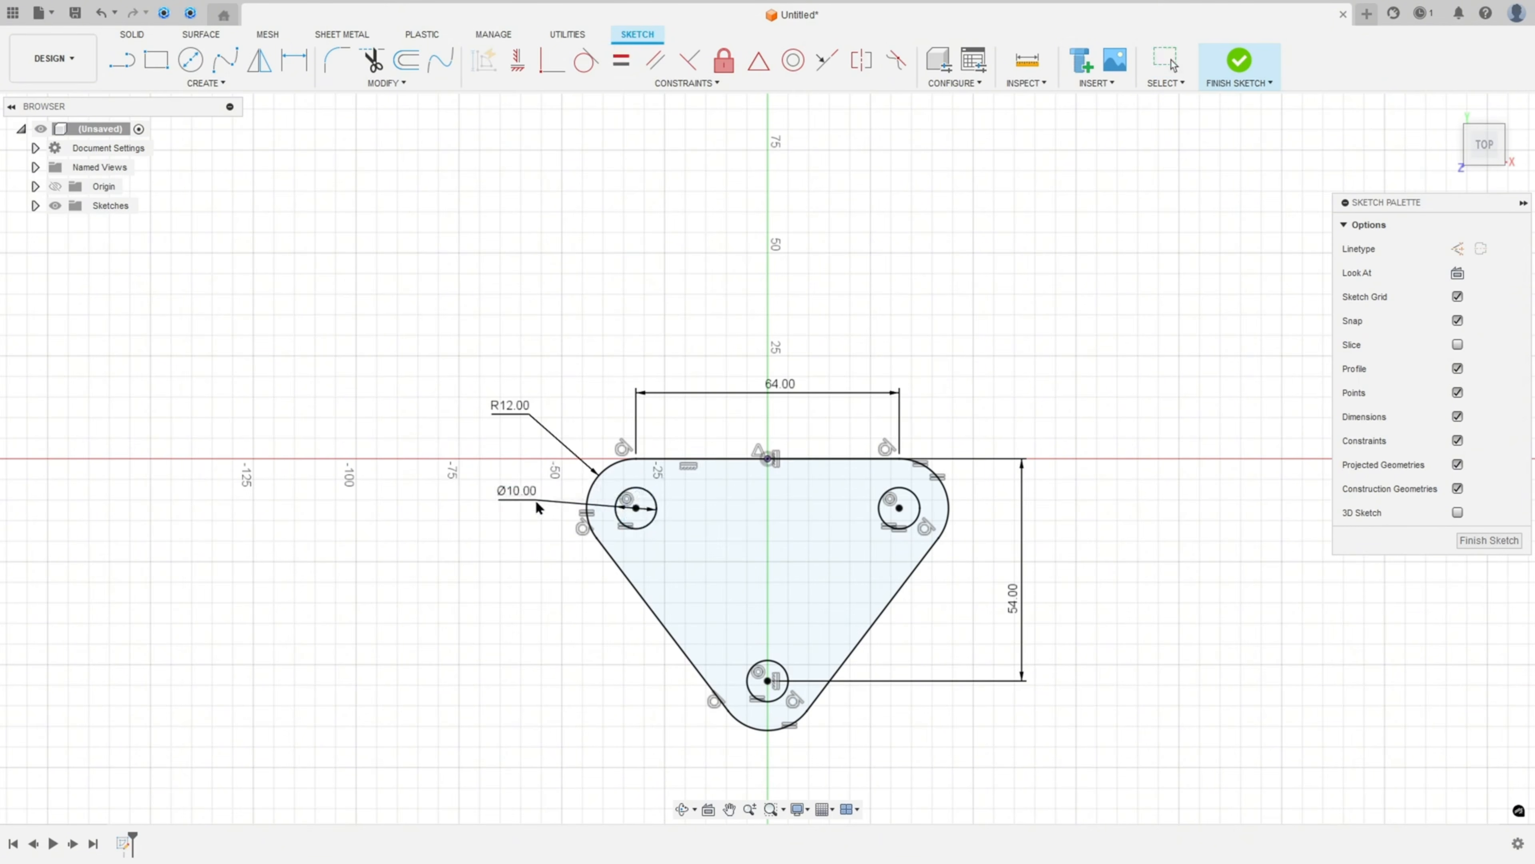
pyautogui.click(1238, 63)
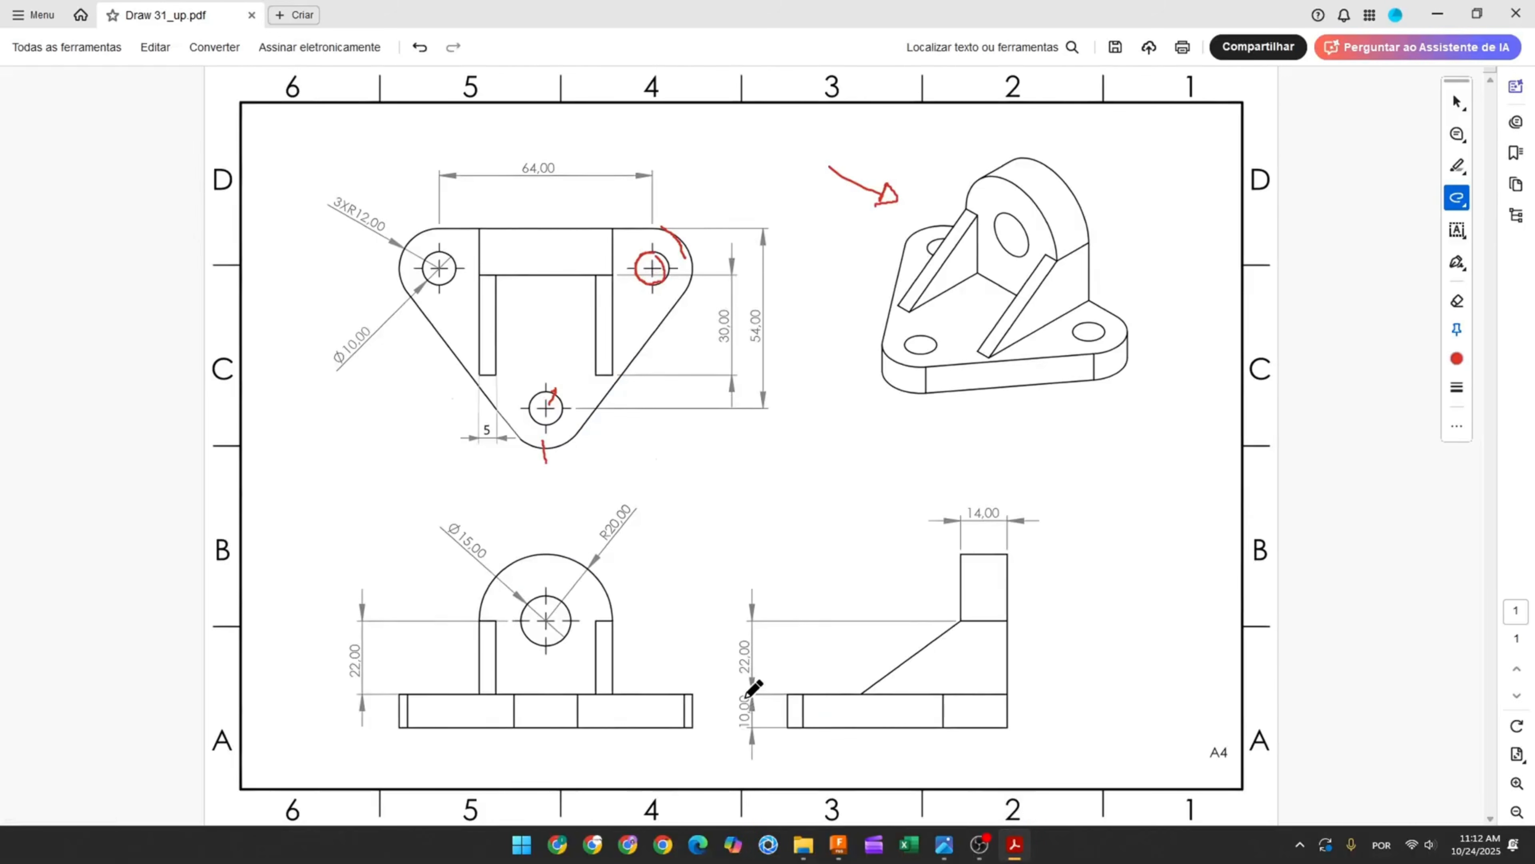
# Mark the base's 10 mm thickness in red on the drawing's side view and switch back to Autodesk Fusion
pyautogui.moveTo(745, 698); pyautogui.dragTo(744, 714)
pyautogui.moveTo(827, 833)
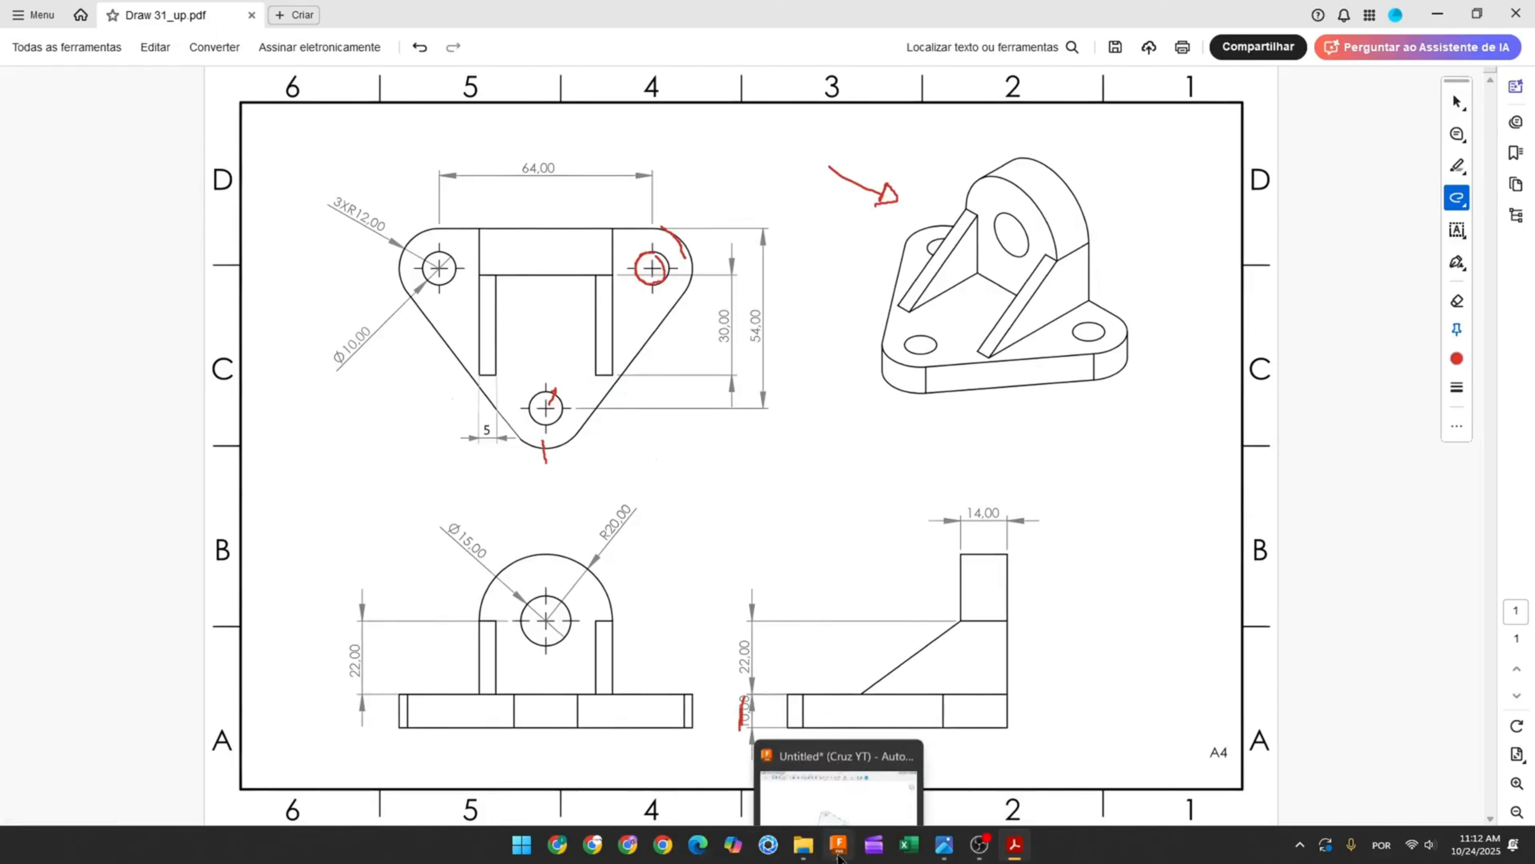
pyautogui.click(788, 780)
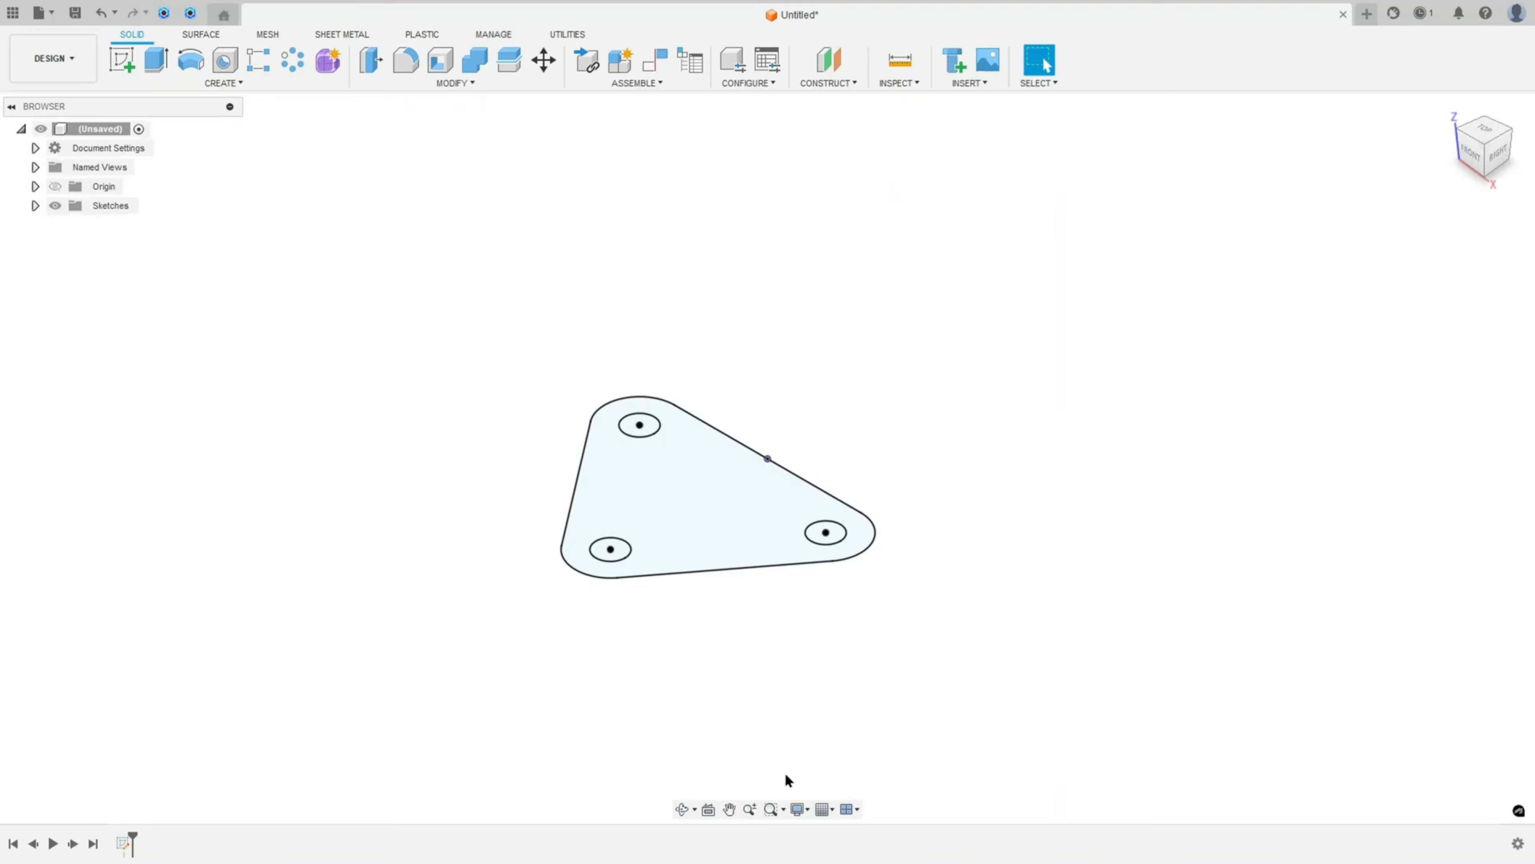
# Extrude the rounded triangular profile with its three holes 10 mm upward as a new body
pyautogui.click(156, 59)
pyautogui.click(739, 524)
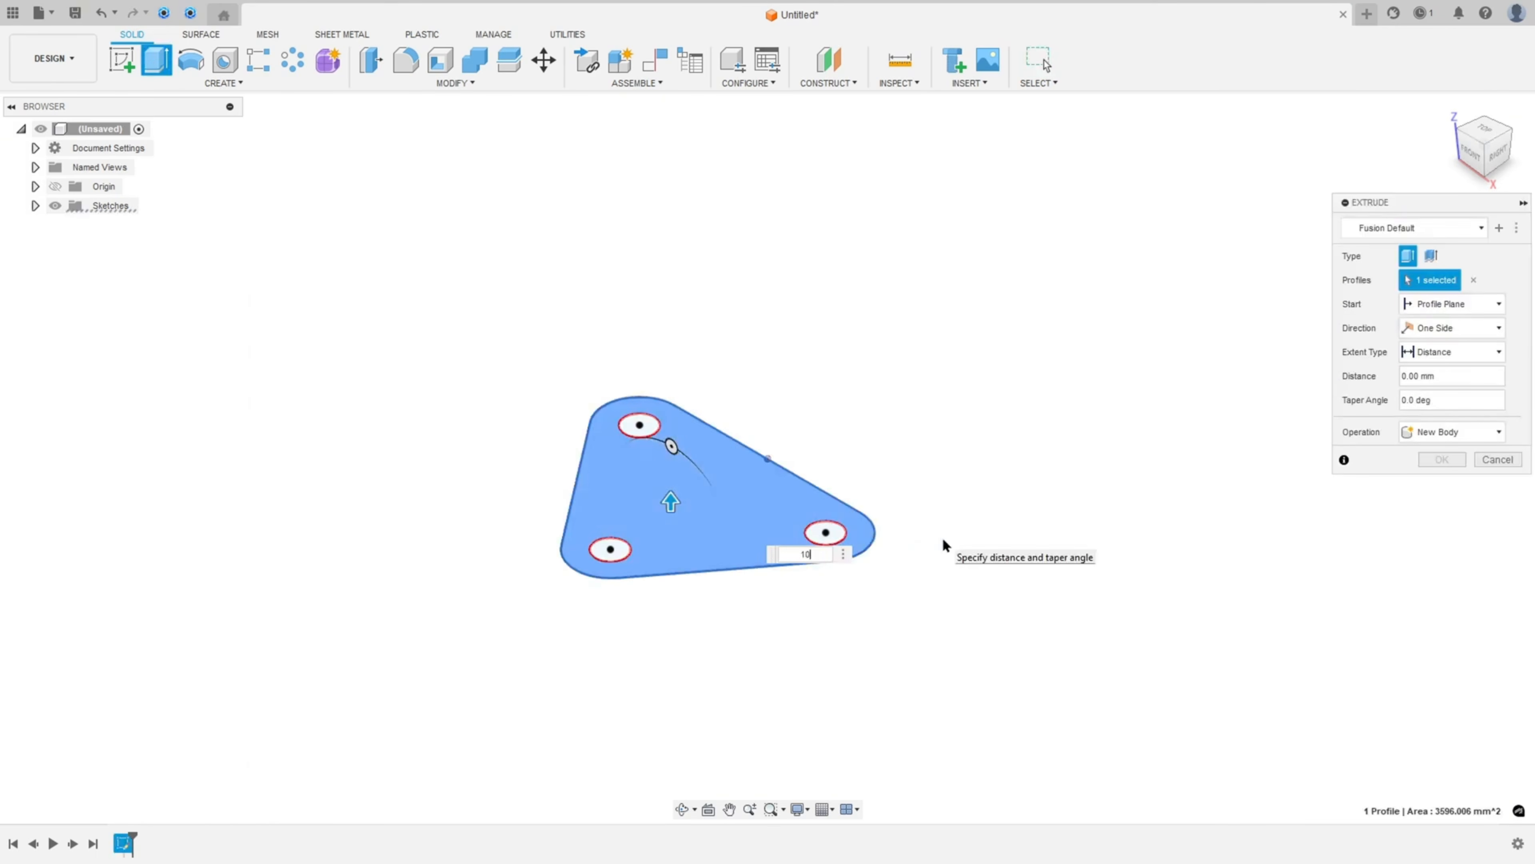
pyautogui.write('10')
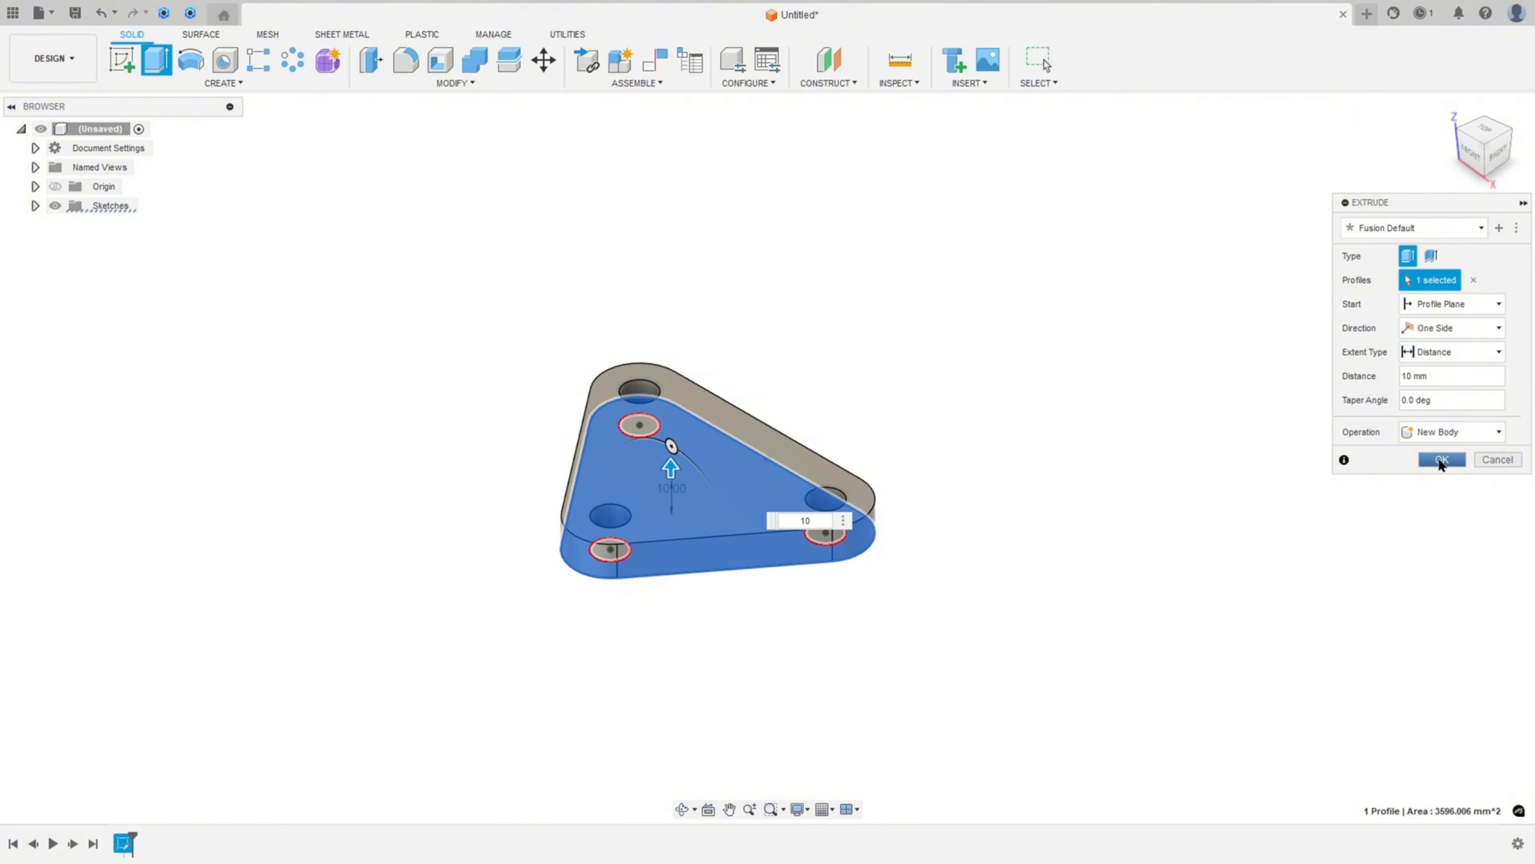
pyautogui.click(1441, 460)
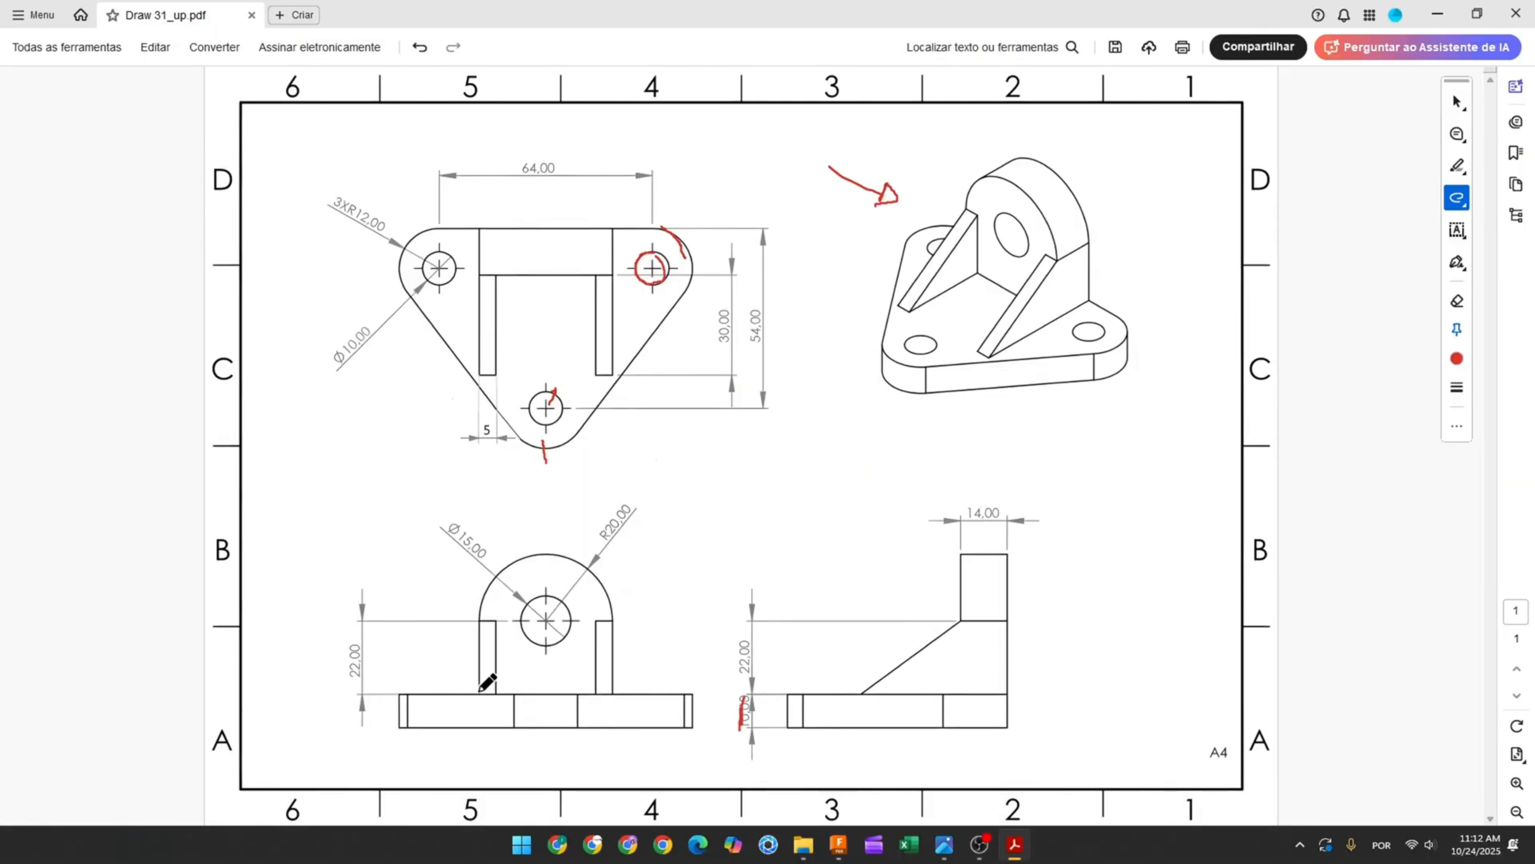
# Trace the upright's outline in red on the Acrobat front view and undo the latest red marks
pyautogui.moveTo(478, 691)
pyautogui.mouseDown()
pyautogui.moveTo(480, 596)
pyautogui.moveTo(552, 559)
pyautogui.moveTo(601, 571)
pyautogui.moveTo(612, 699)
pyautogui.mouseUp()
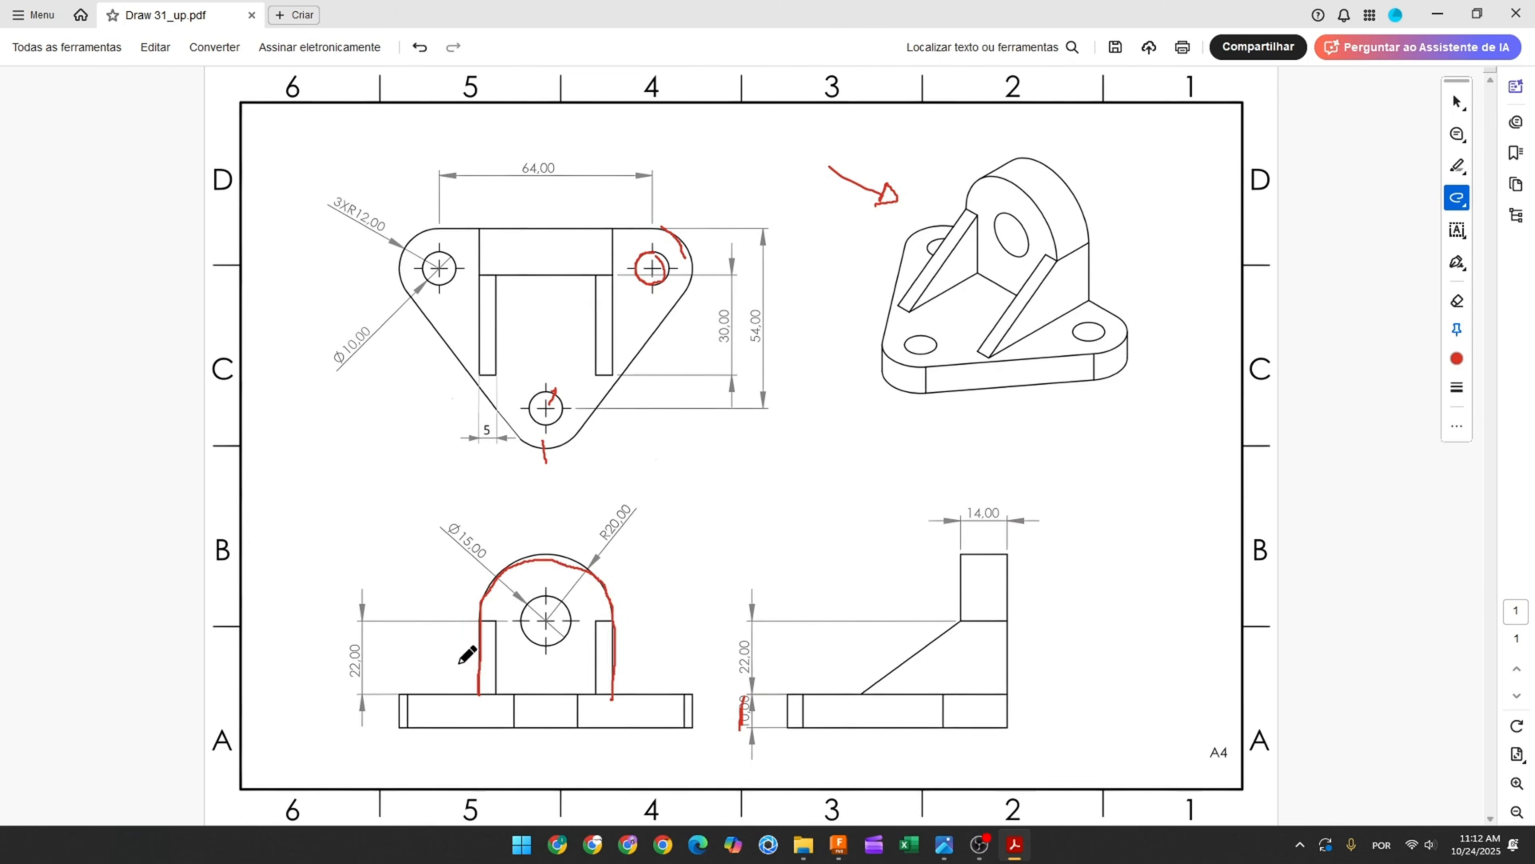
pyautogui.hotkey('ctrl', 'z')
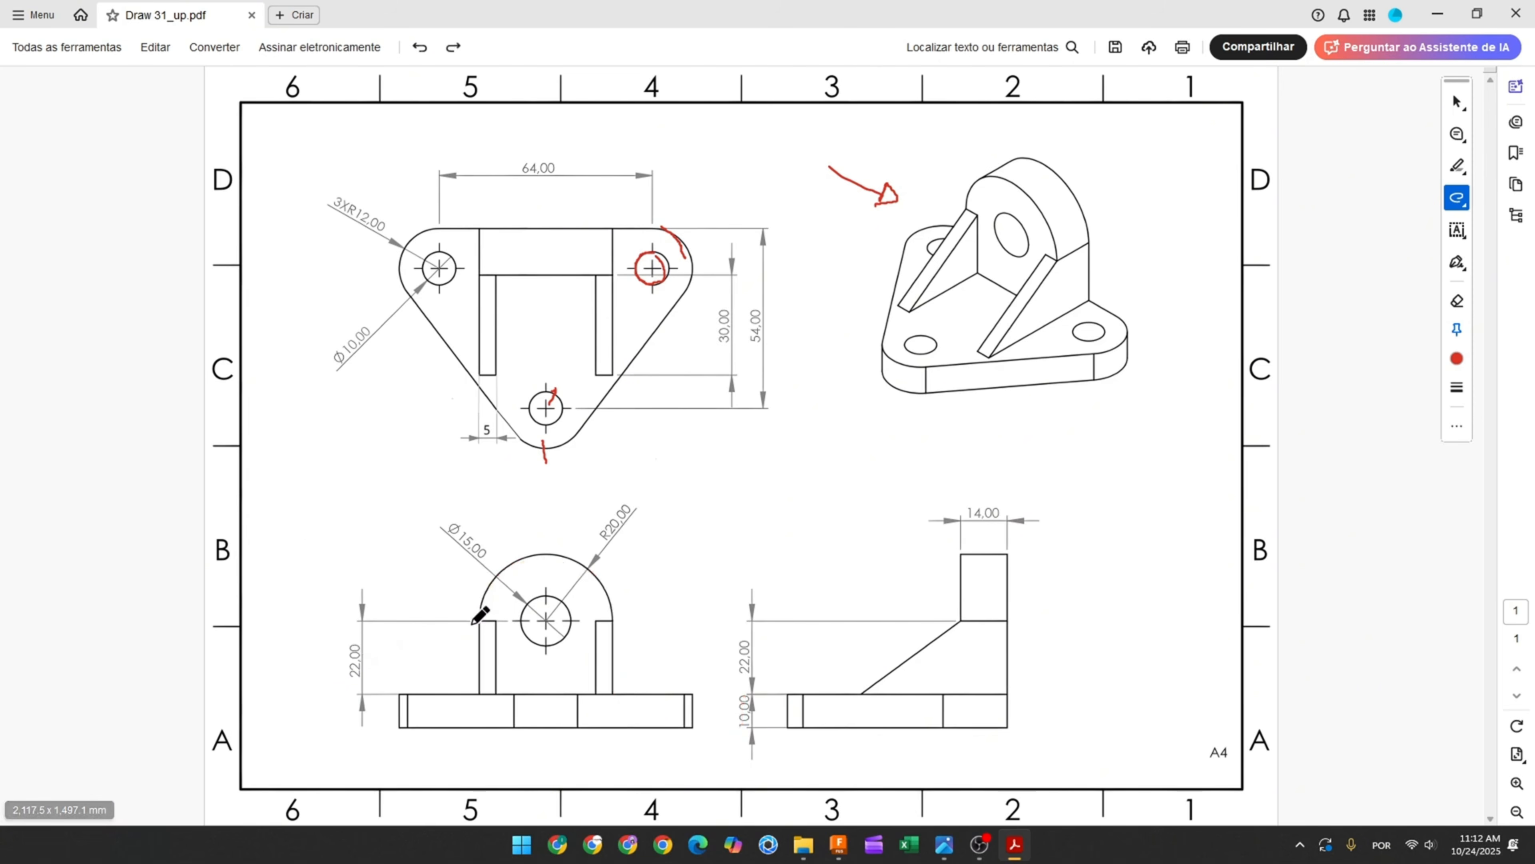
# Mark the upright's side edges, top arc, 22 mm height and R20 radius in red on the front view
pyautogui.moveTo(479, 621); pyautogui.dragTo(480, 693)
pyautogui.moveTo(356, 646); pyautogui.dragTo(351, 681)
pyautogui.moveTo(479, 623)
pyautogui.mouseDown()
pyautogui.moveTo(515, 560)
pyautogui.moveTo(583, 564)
pyautogui.moveTo(614, 625)
pyautogui.mouseUp()
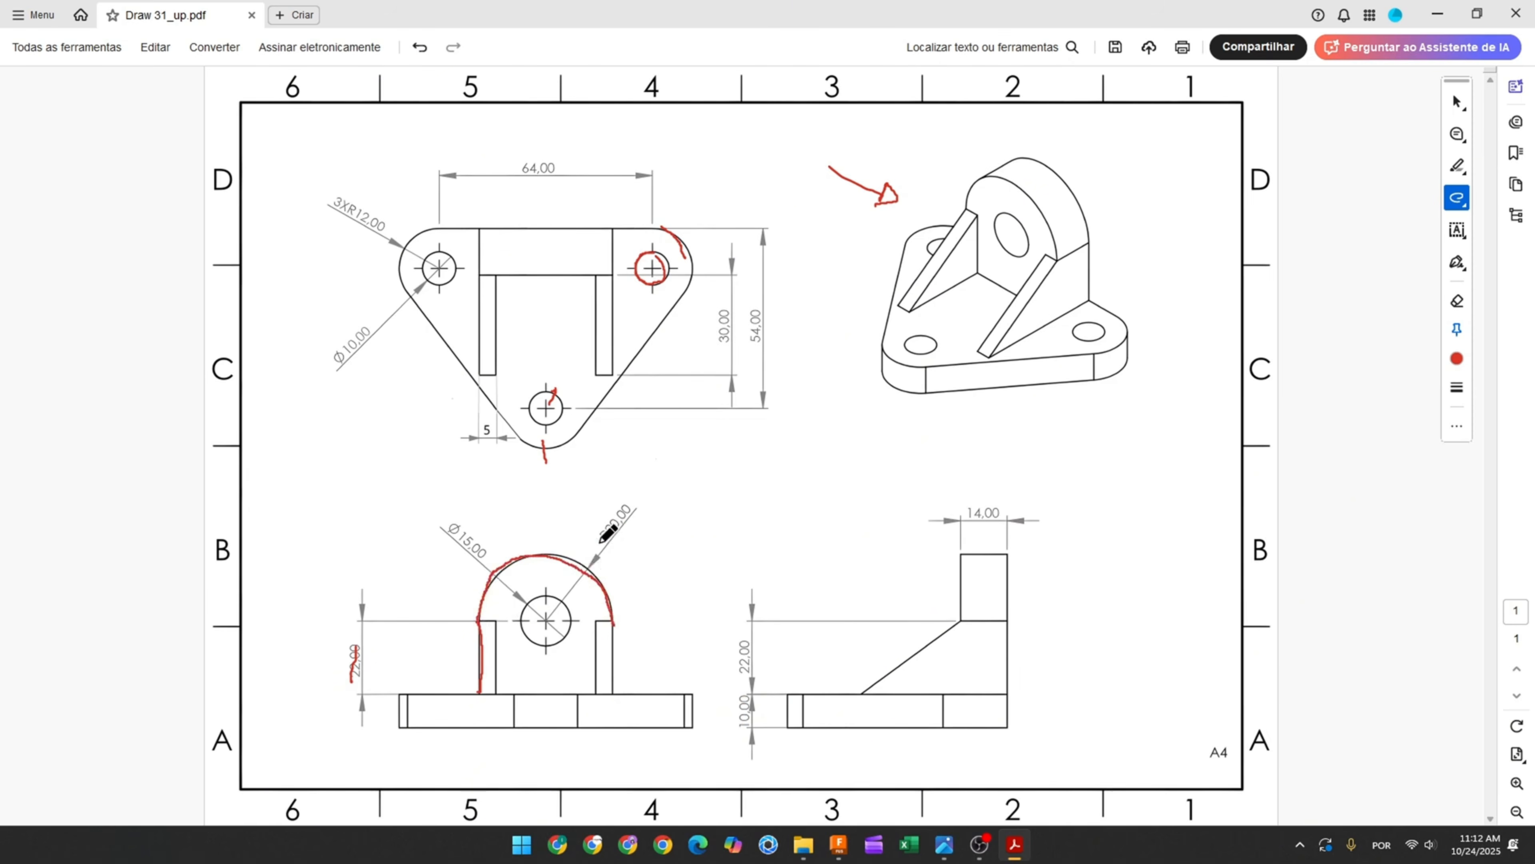
pyautogui.moveTo(600, 541); pyautogui.dragTo(638, 500)
pyautogui.moveTo(613, 619); pyautogui.dragTo(614, 677)
# Circle the upright's hole and mark its Ø15 dimension in red on the front view, and switch back to Autodesk Fusion
pyautogui.moveTo(542, 597)
pyautogui.mouseDown()
pyautogui.moveTo(517, 623)
pyautogui.moveTo(566, 645)
pyautogui.moveTo(579, 602)
pyautogui.moveTo(553, 597)
pyautogui.mouseUp()
pyautogui.moveTo(450, 526); pyautogui.dragTo(480, 553)
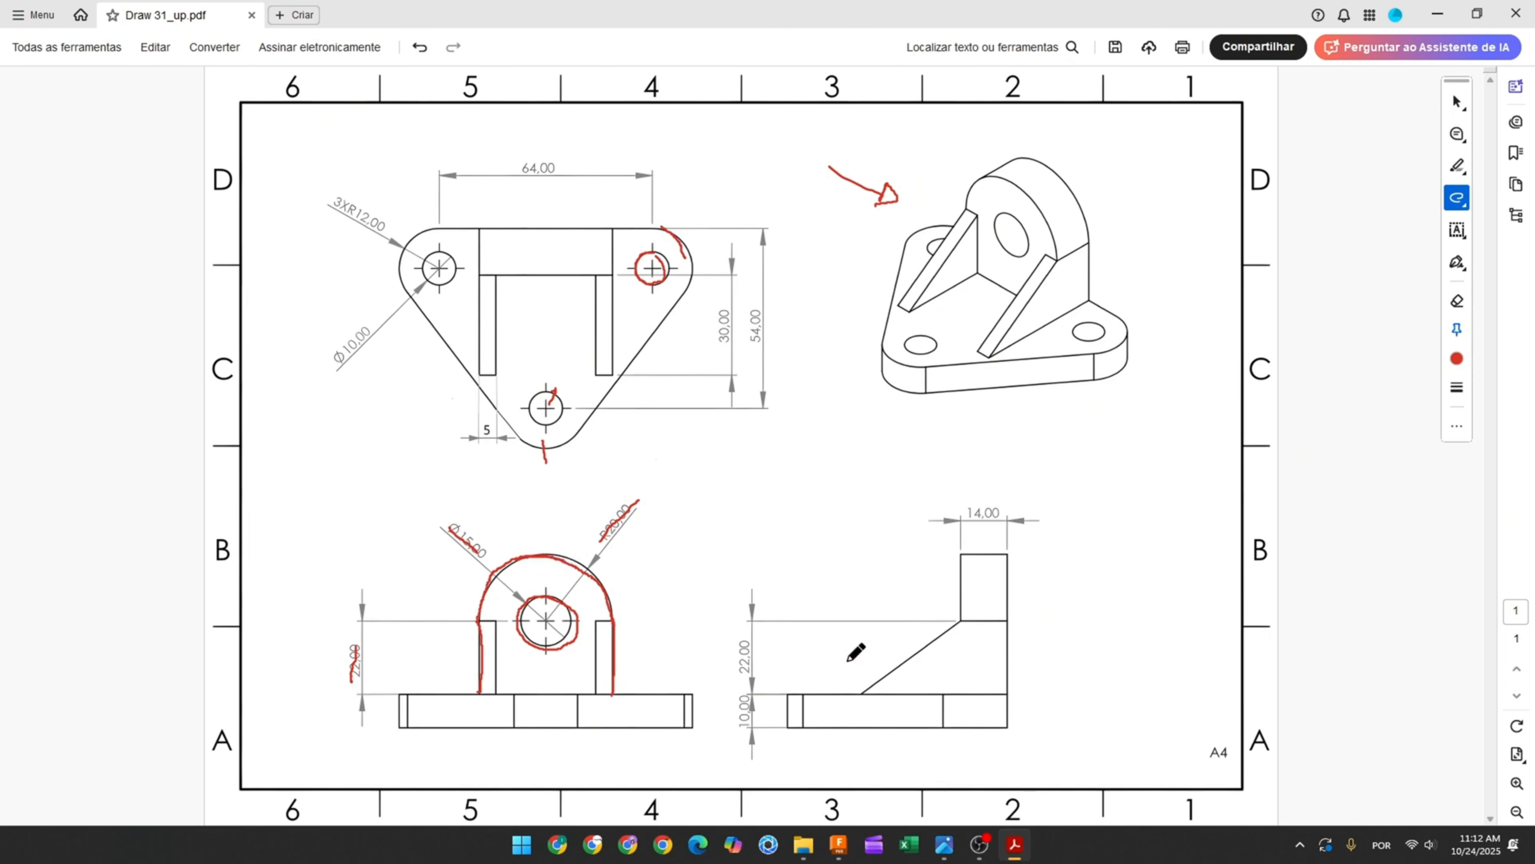
pyautogui.click(837, 844)
# Start a sketch on the vertical front plane through the origin and project the base body into it
pyautogui.click(121, 60)
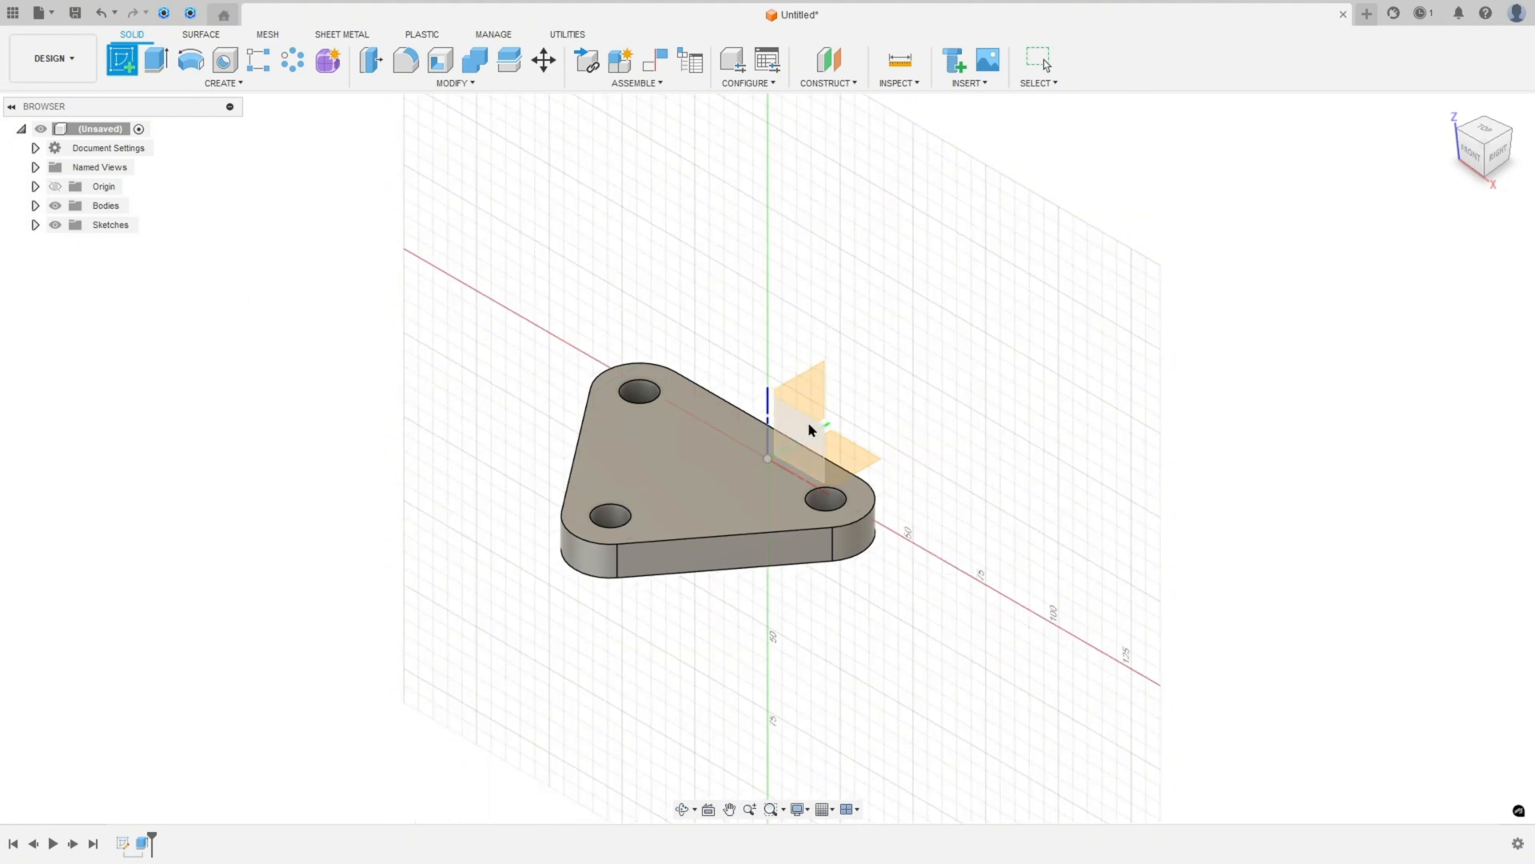
pyautogui.click(810, 427)
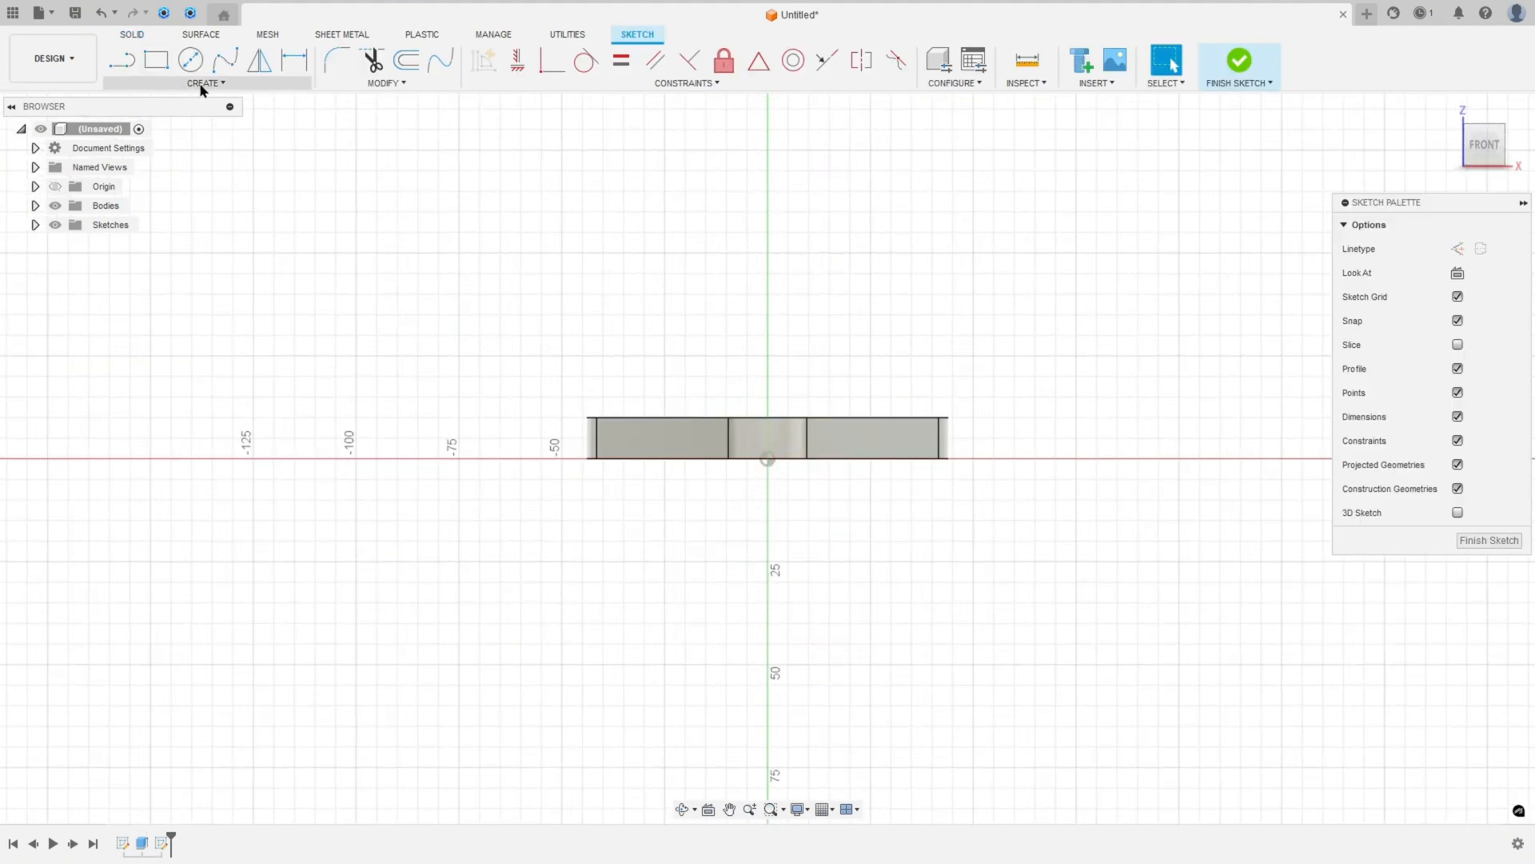
pyautogui.click(198, 83)
pyautogui.moveTo(224, 330)
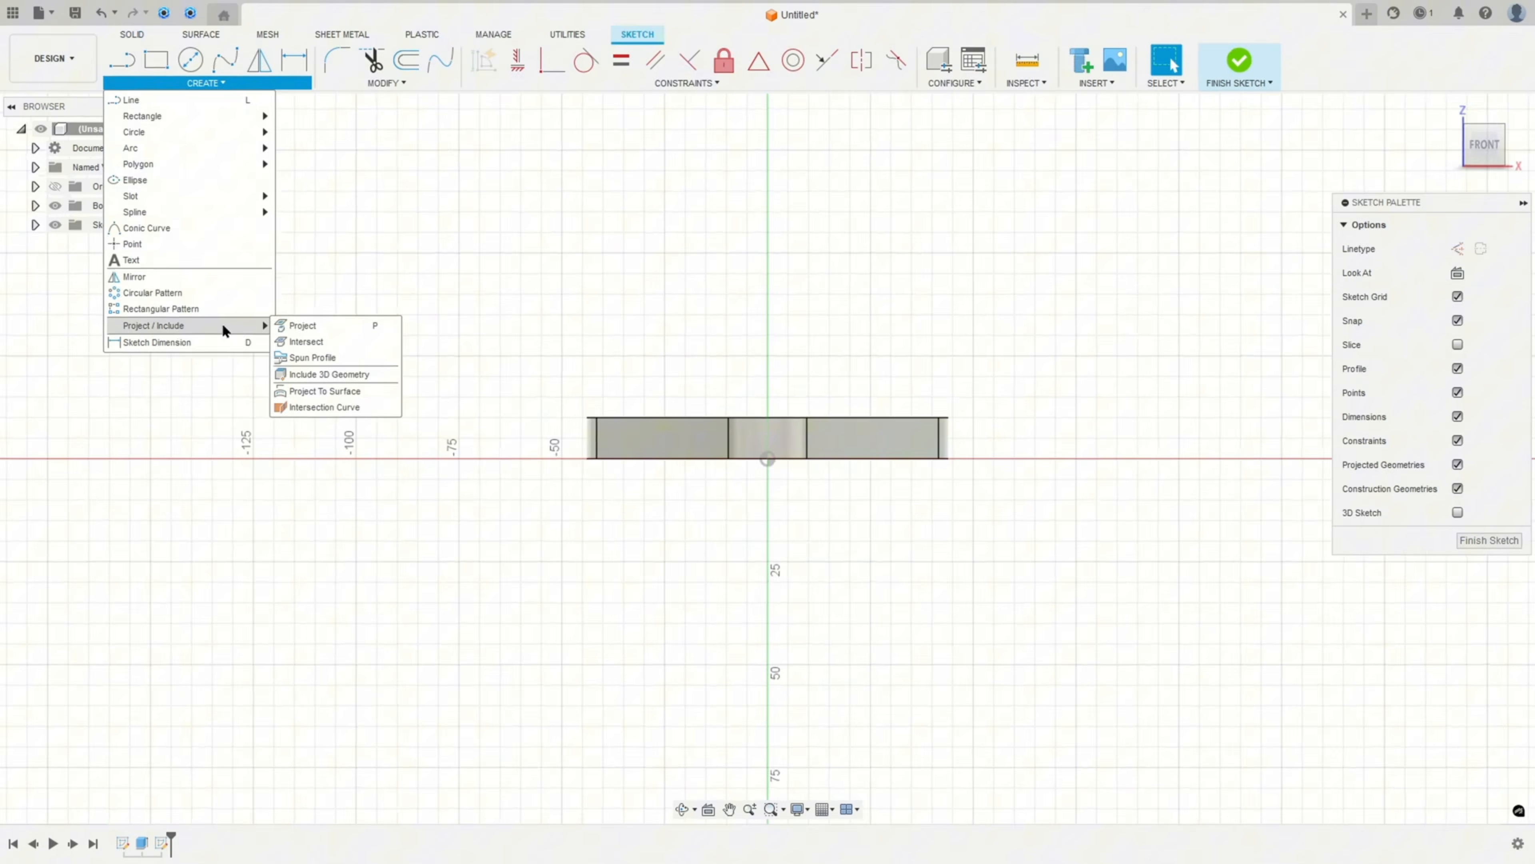
pyautogui.click(303, 326)
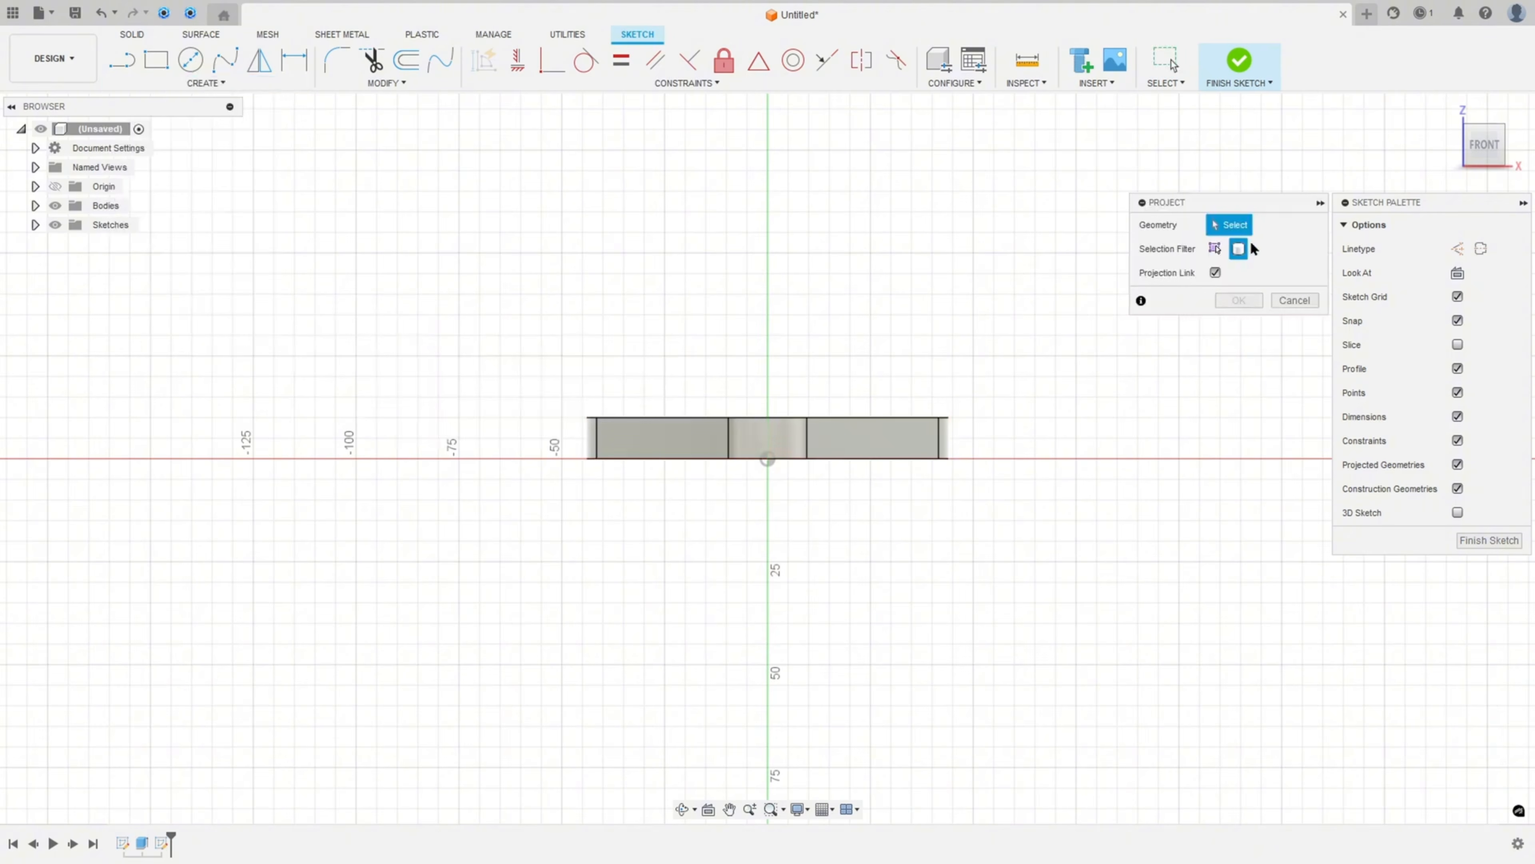
pyautogui.click(692, 433)
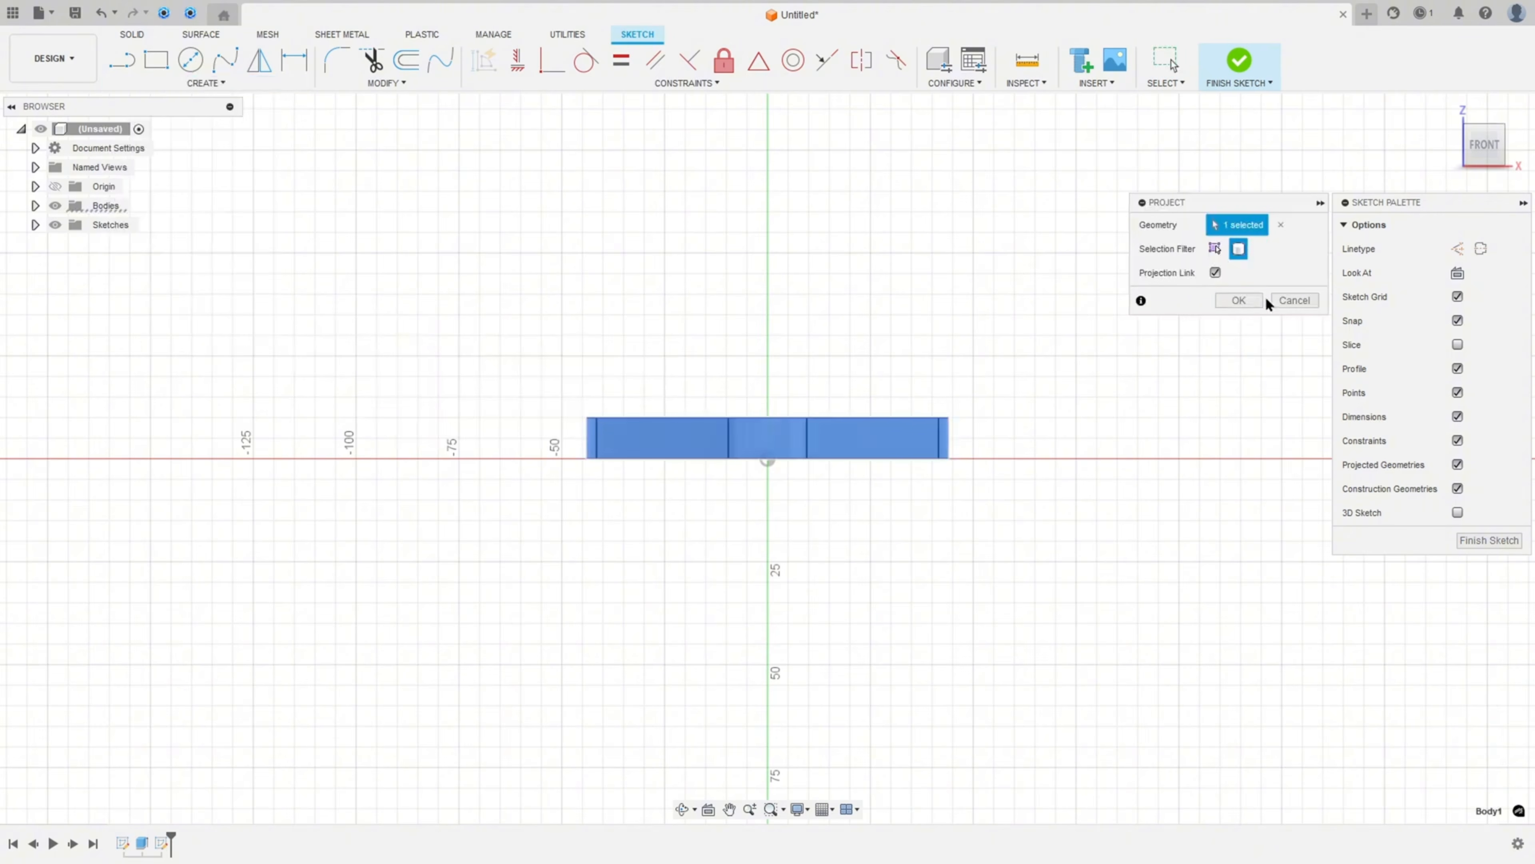
pyautogui.click(1245, 300)
# Hide the base body so only its projected outline remains in the sketch
pyautogui.click(35, 206)
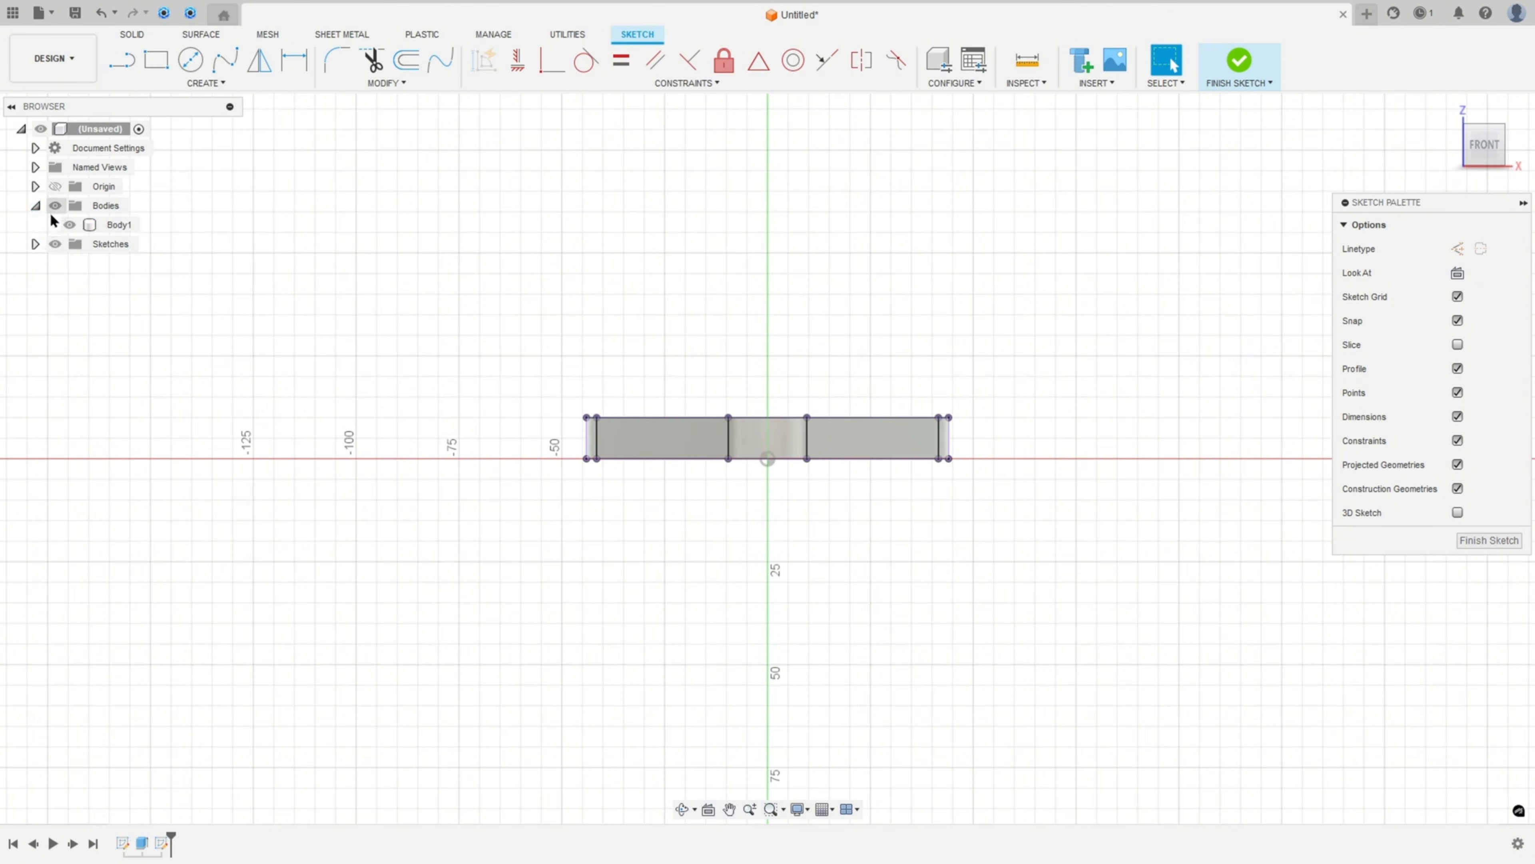
pyautogui.click(70, 224)
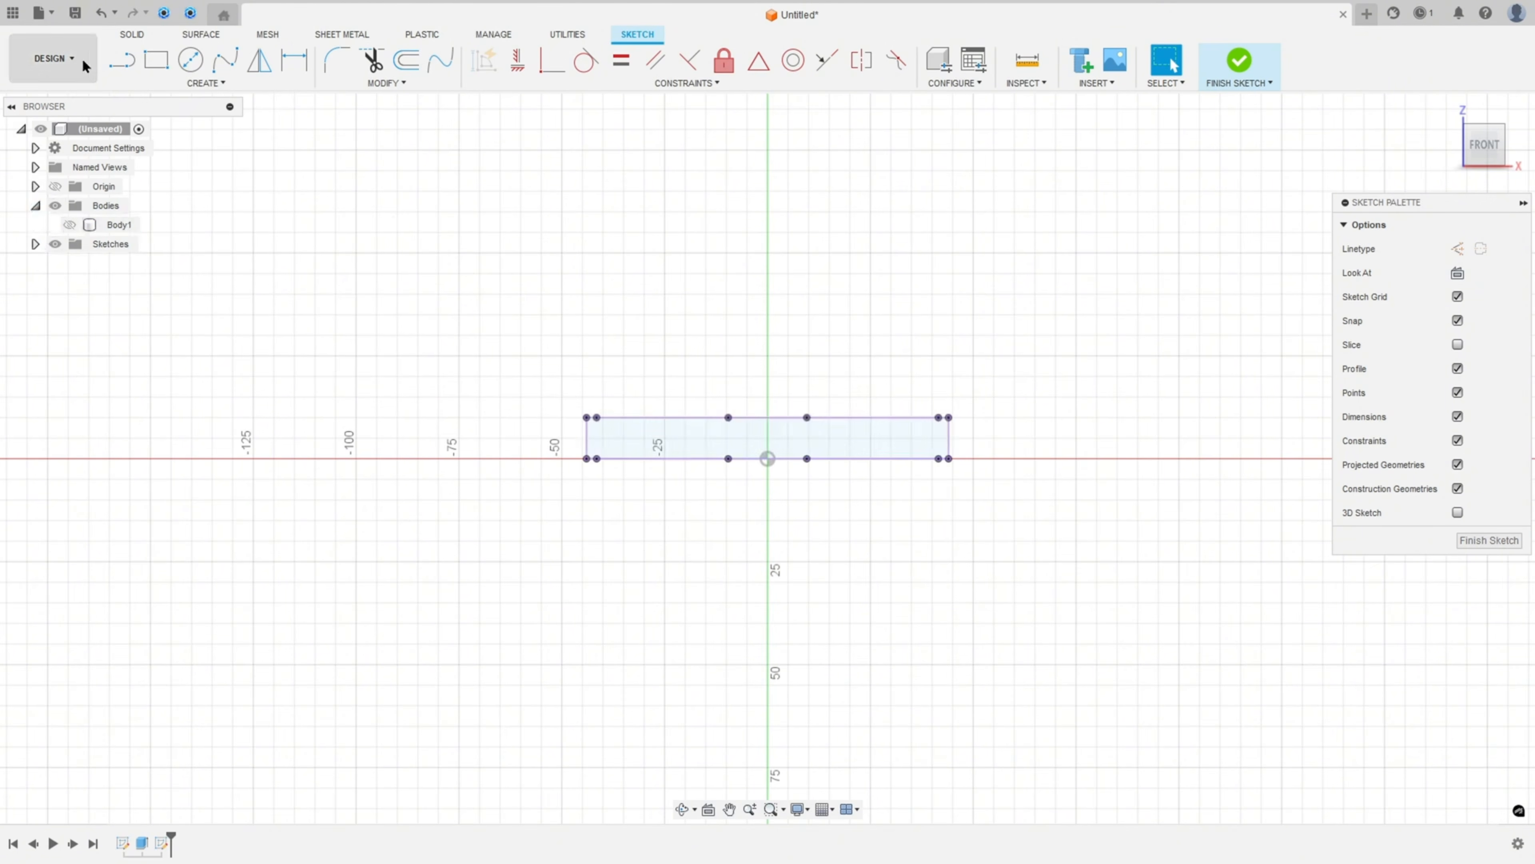
pyautogui.click(122, 60)
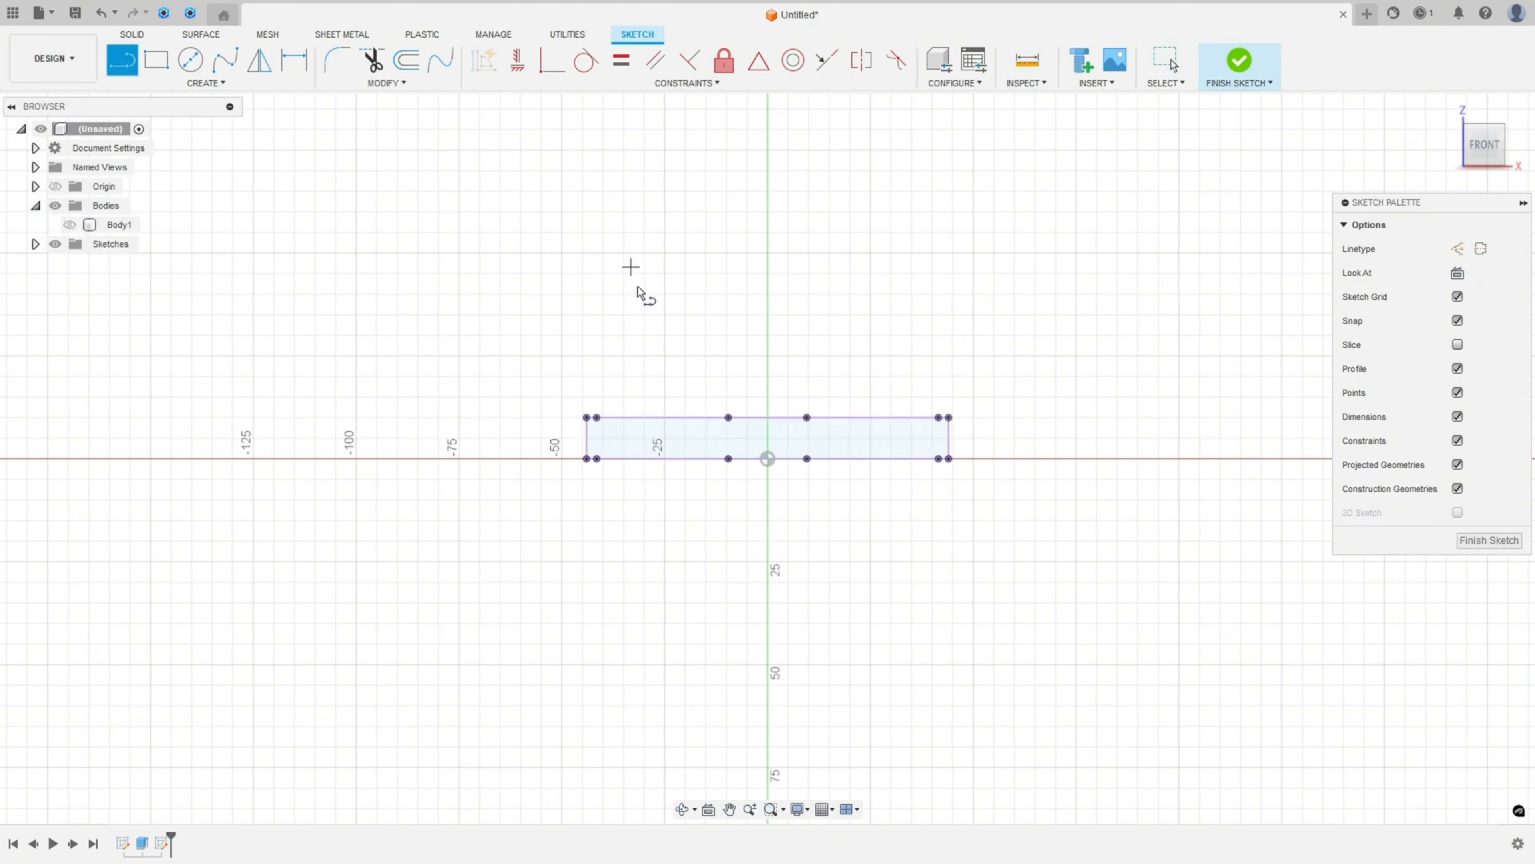
pyautogui.click(663, 417)
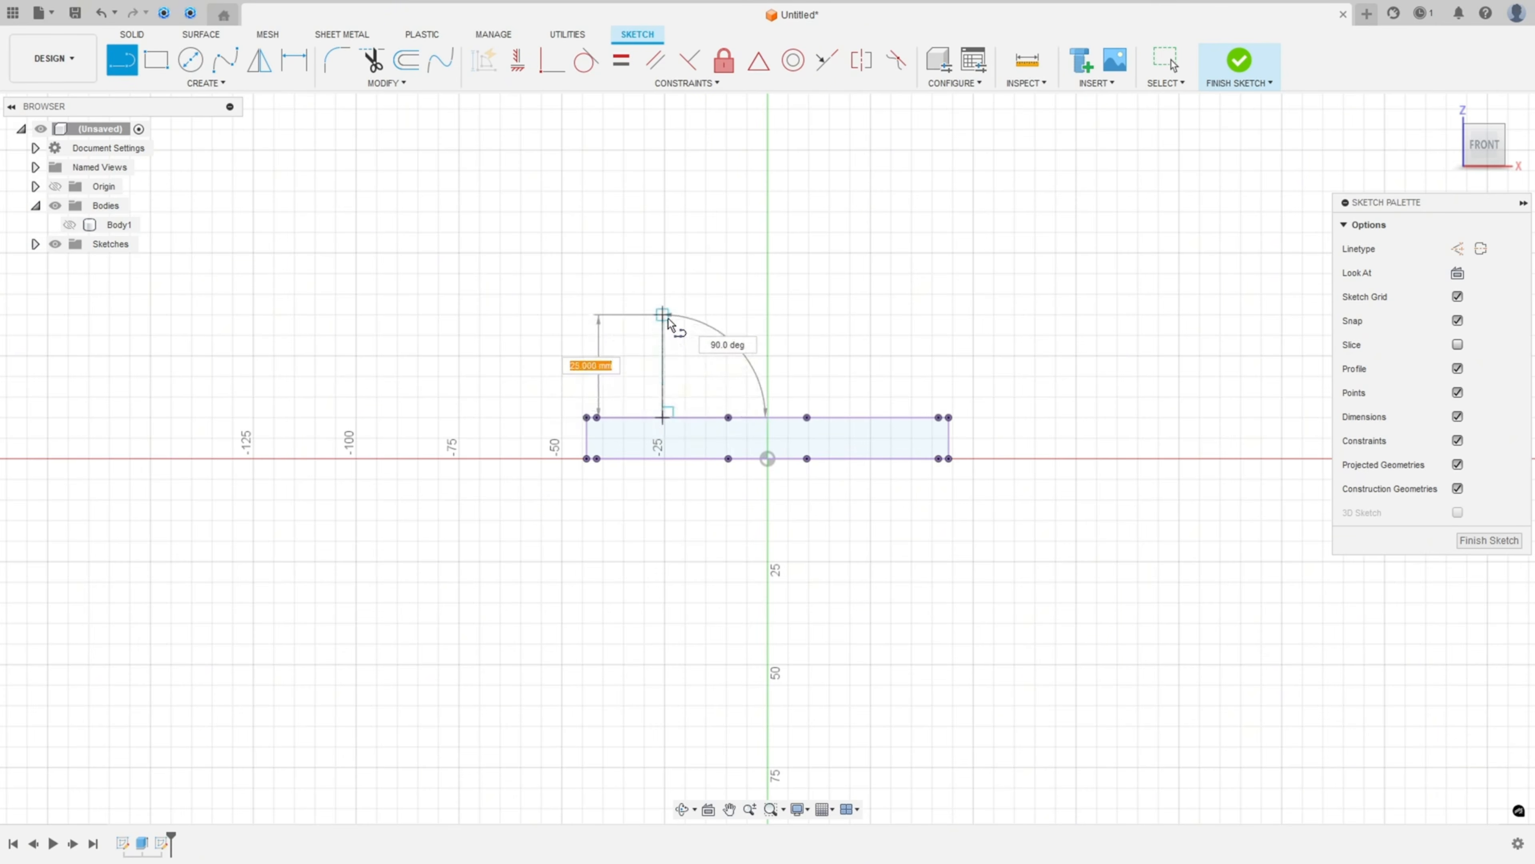
pyautogui.write('2')
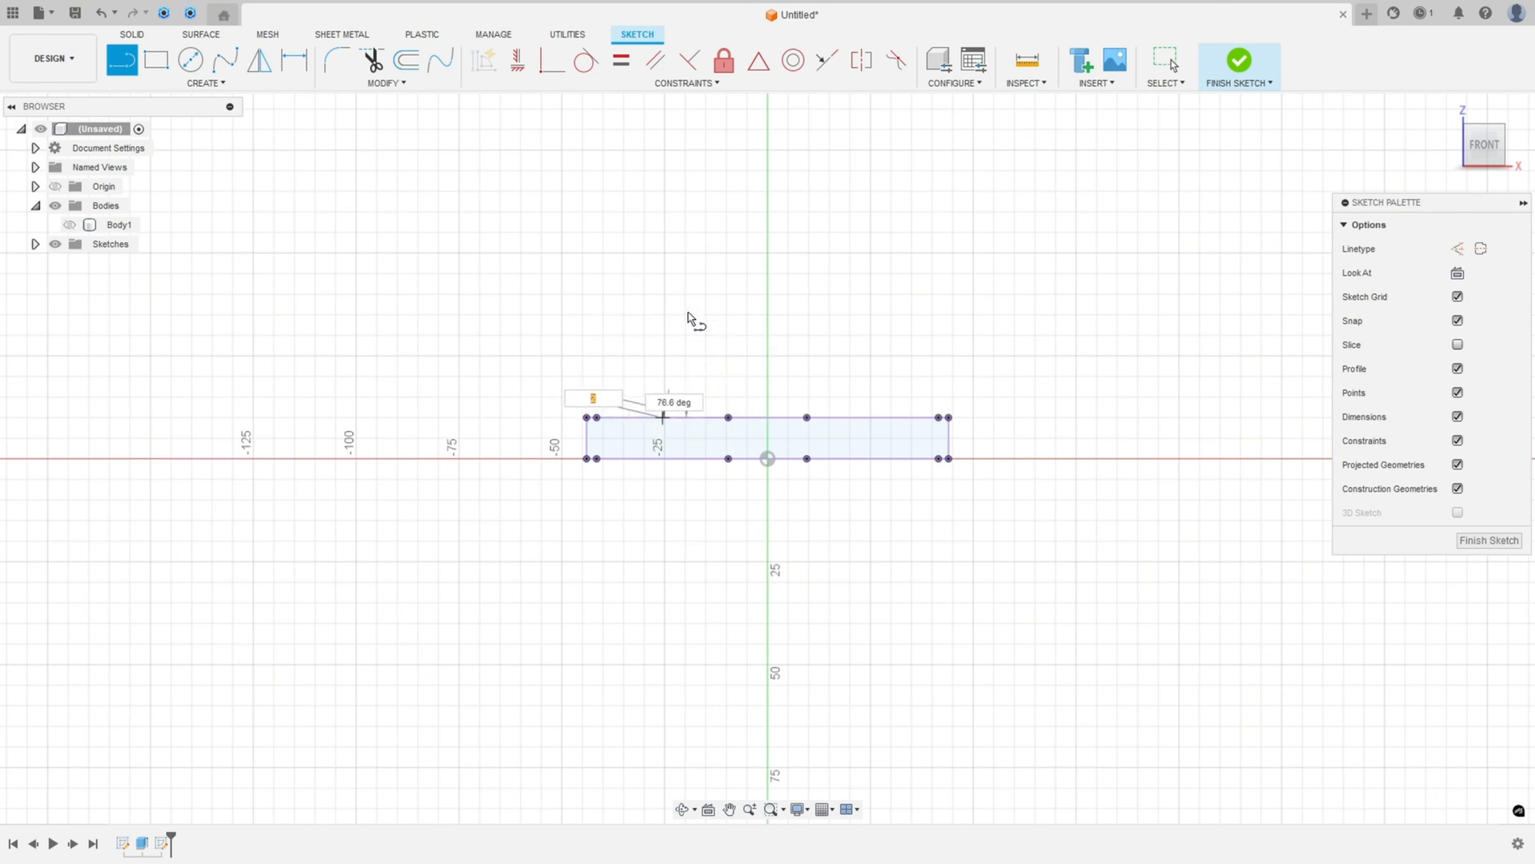
pyautogui.press('Escape')
# Sketch the upright on the base's top edge with a 22 mm vertical line, a tangent semicircle about 20 mm in radius and a vertical line back down
pyautogui.press('l')
pyautogui.click(685, 417)
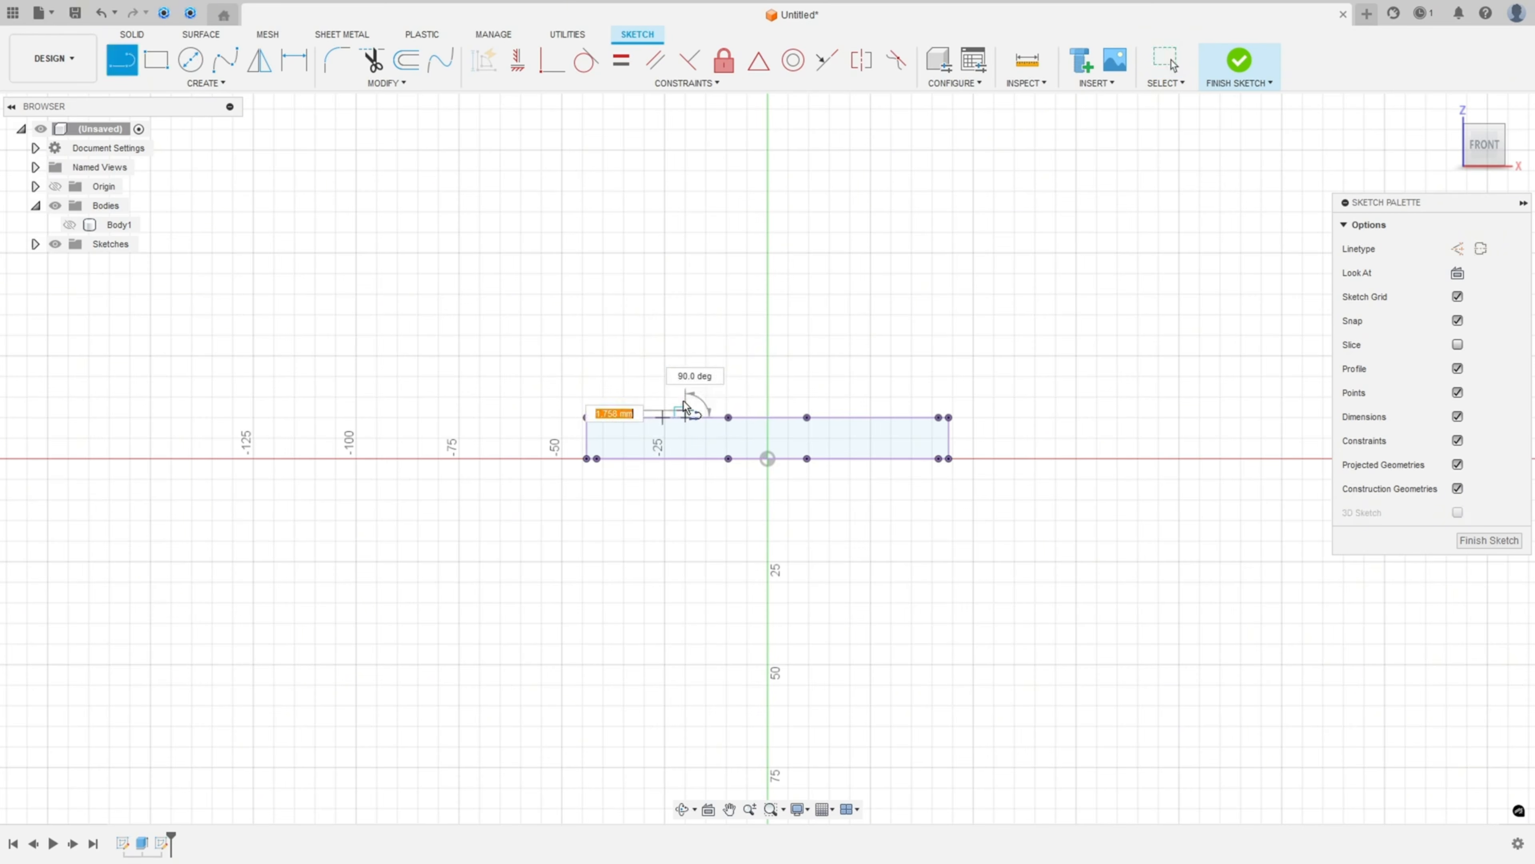
pyautogui.write('22')
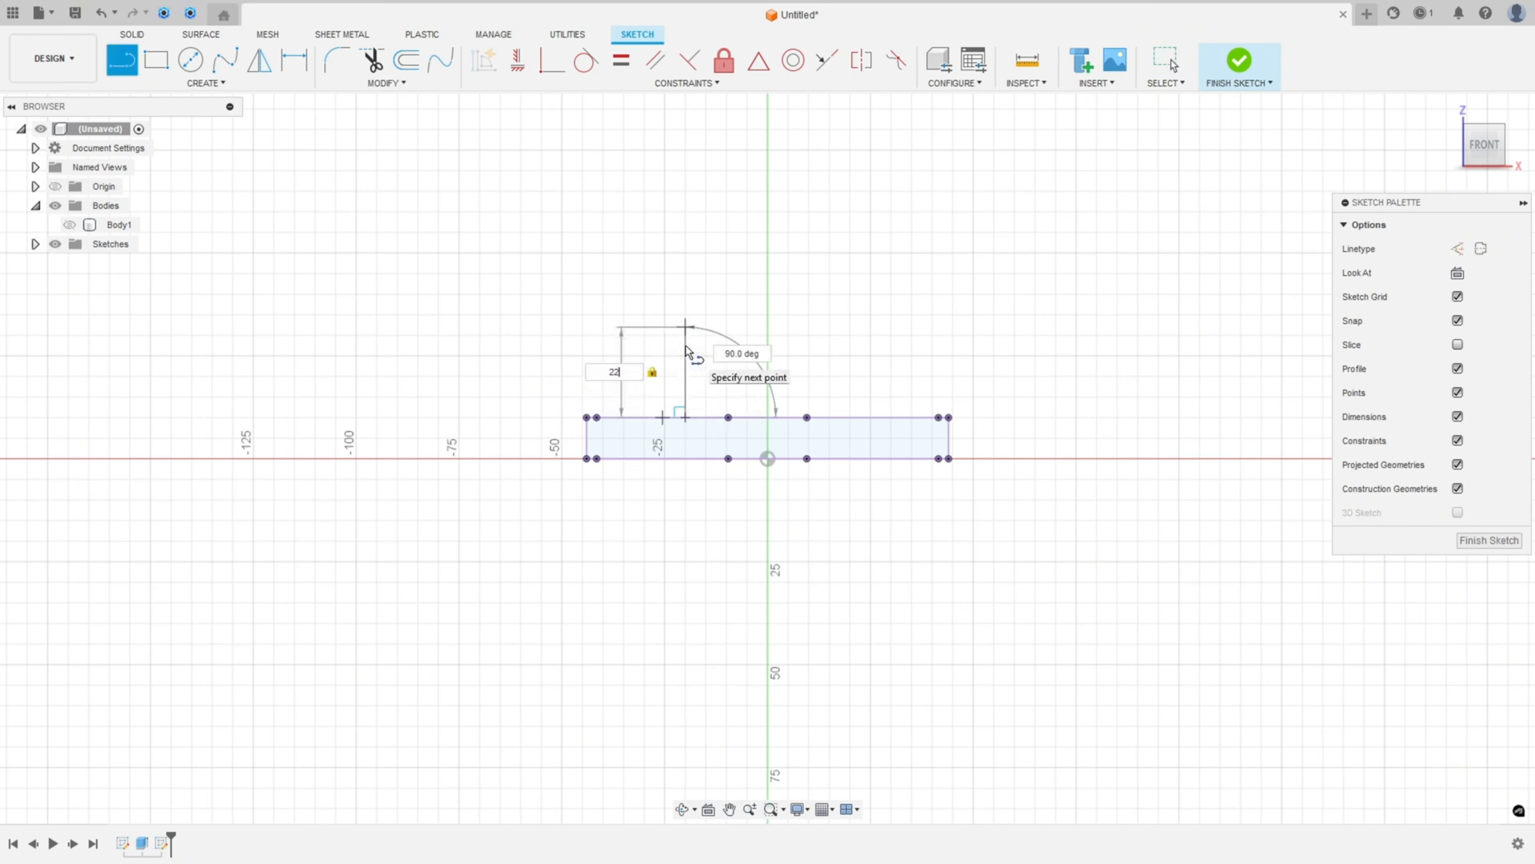
pyautogui.press('Return')
pyautogui.moveTo(685, 327); pyautogui.dragTo(852, 327)
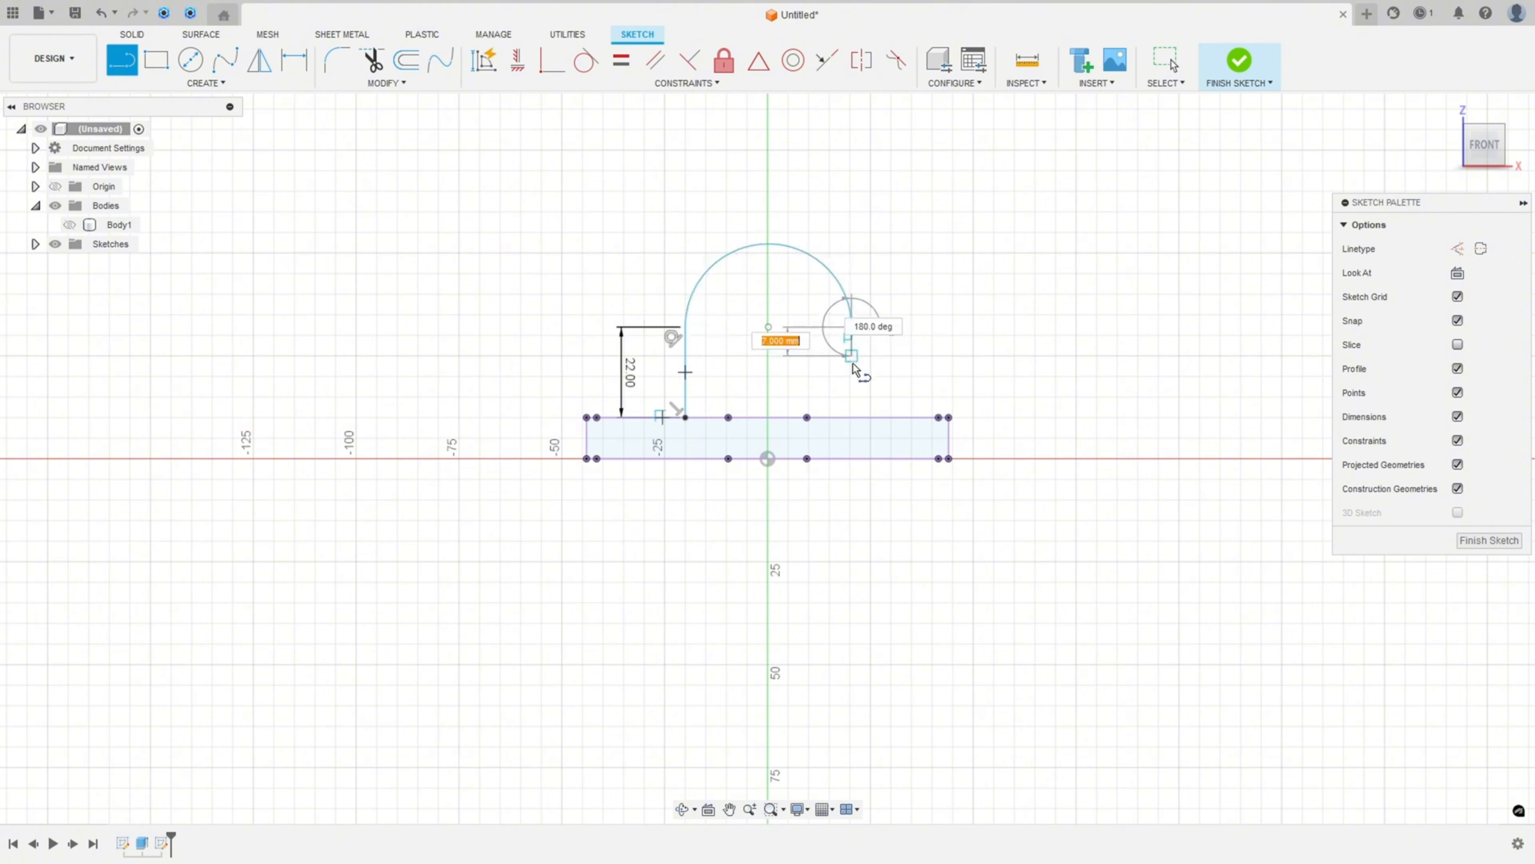
pyautogui.click(850, 419)
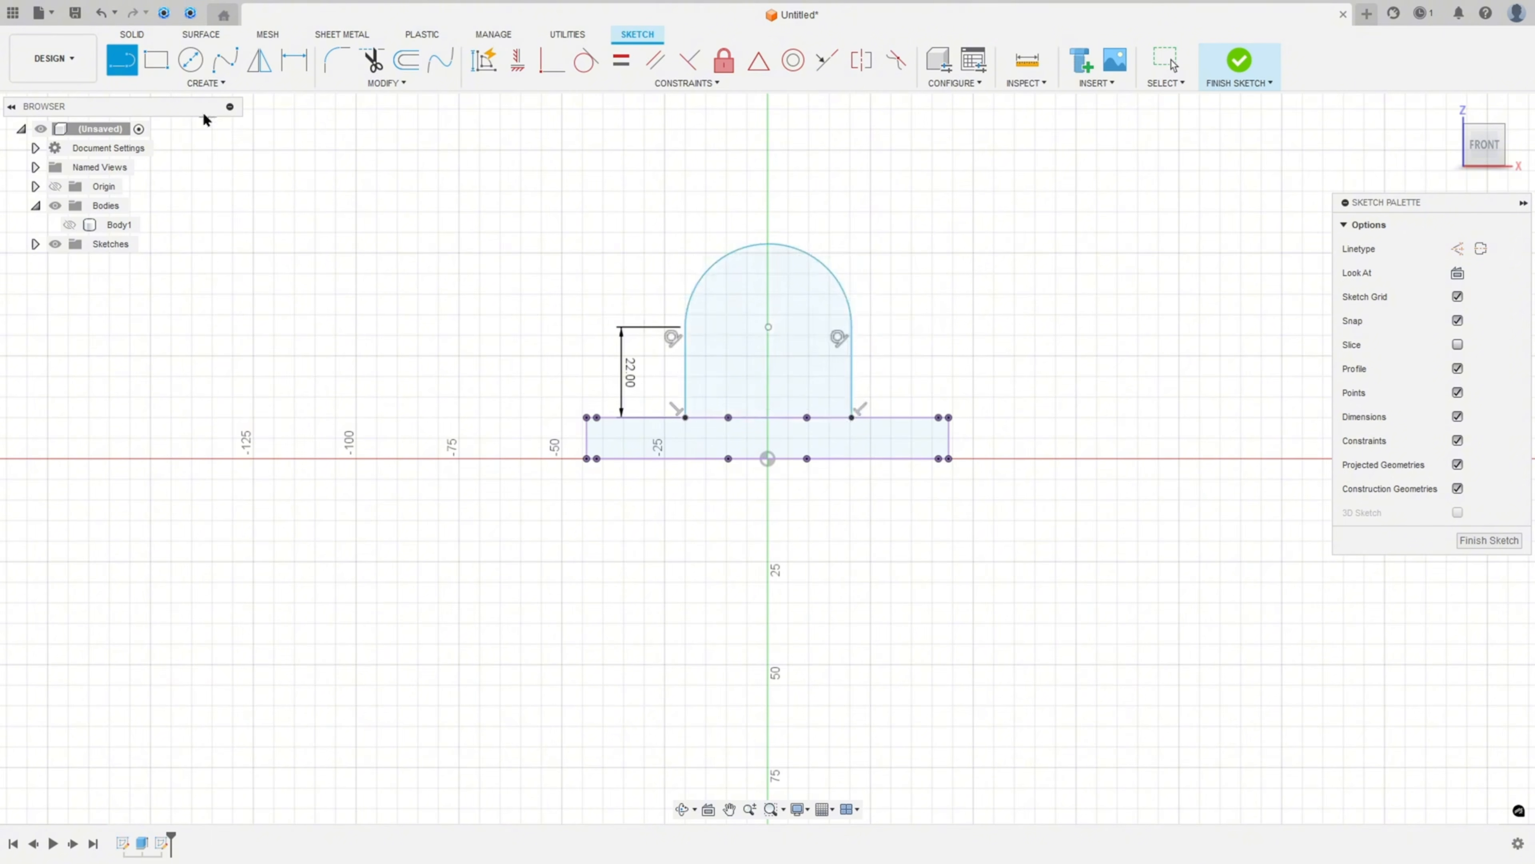
# Dimension the upright's top arc with a radius of 20 mm
pyautogui.click(294, 60)
pyautogui.click(796, 248)
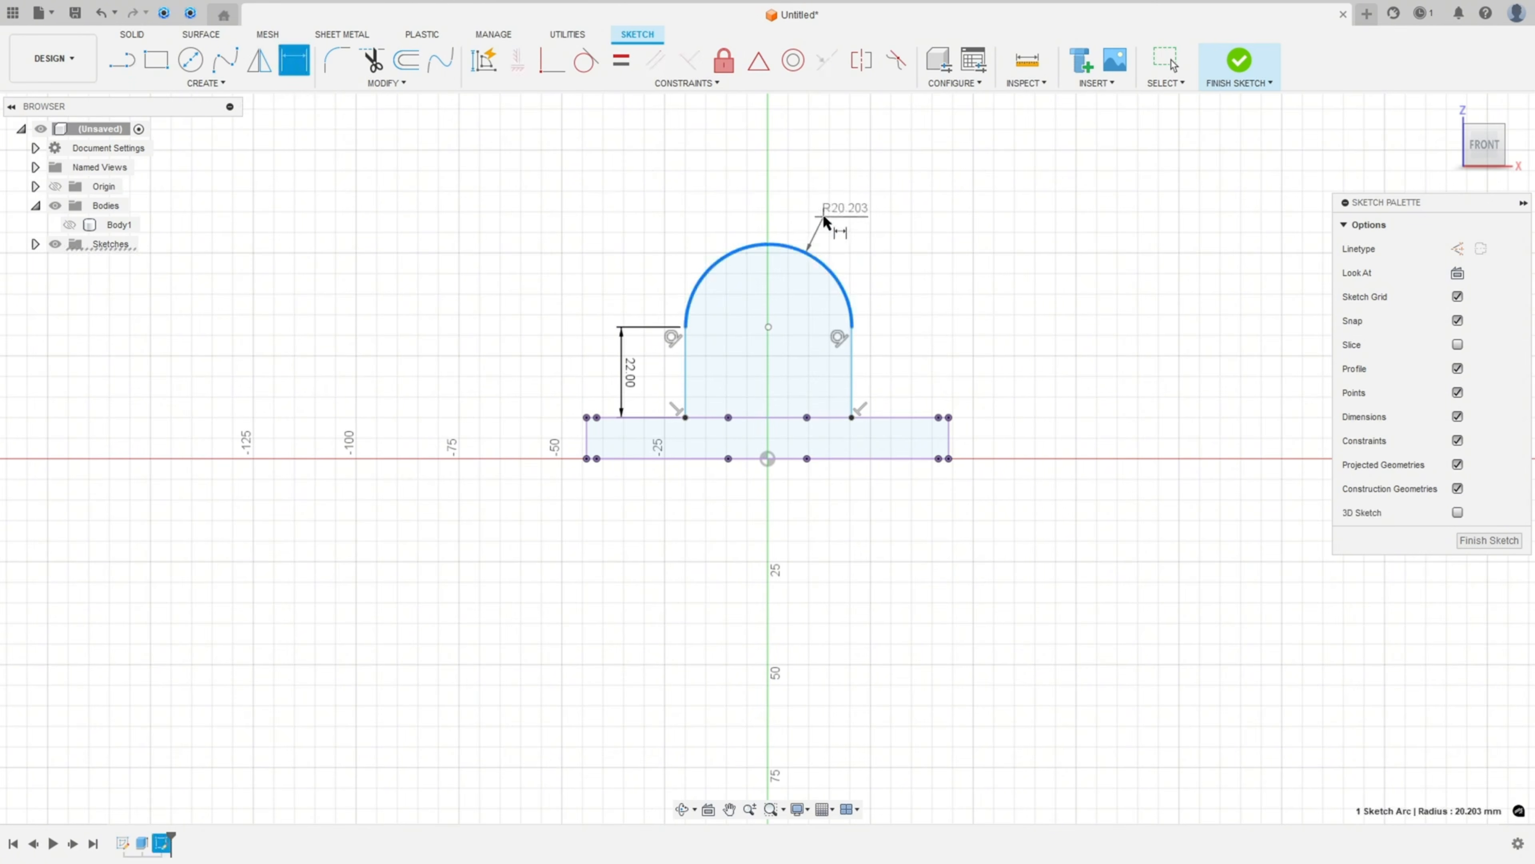
pyautogui.click(843, 223)
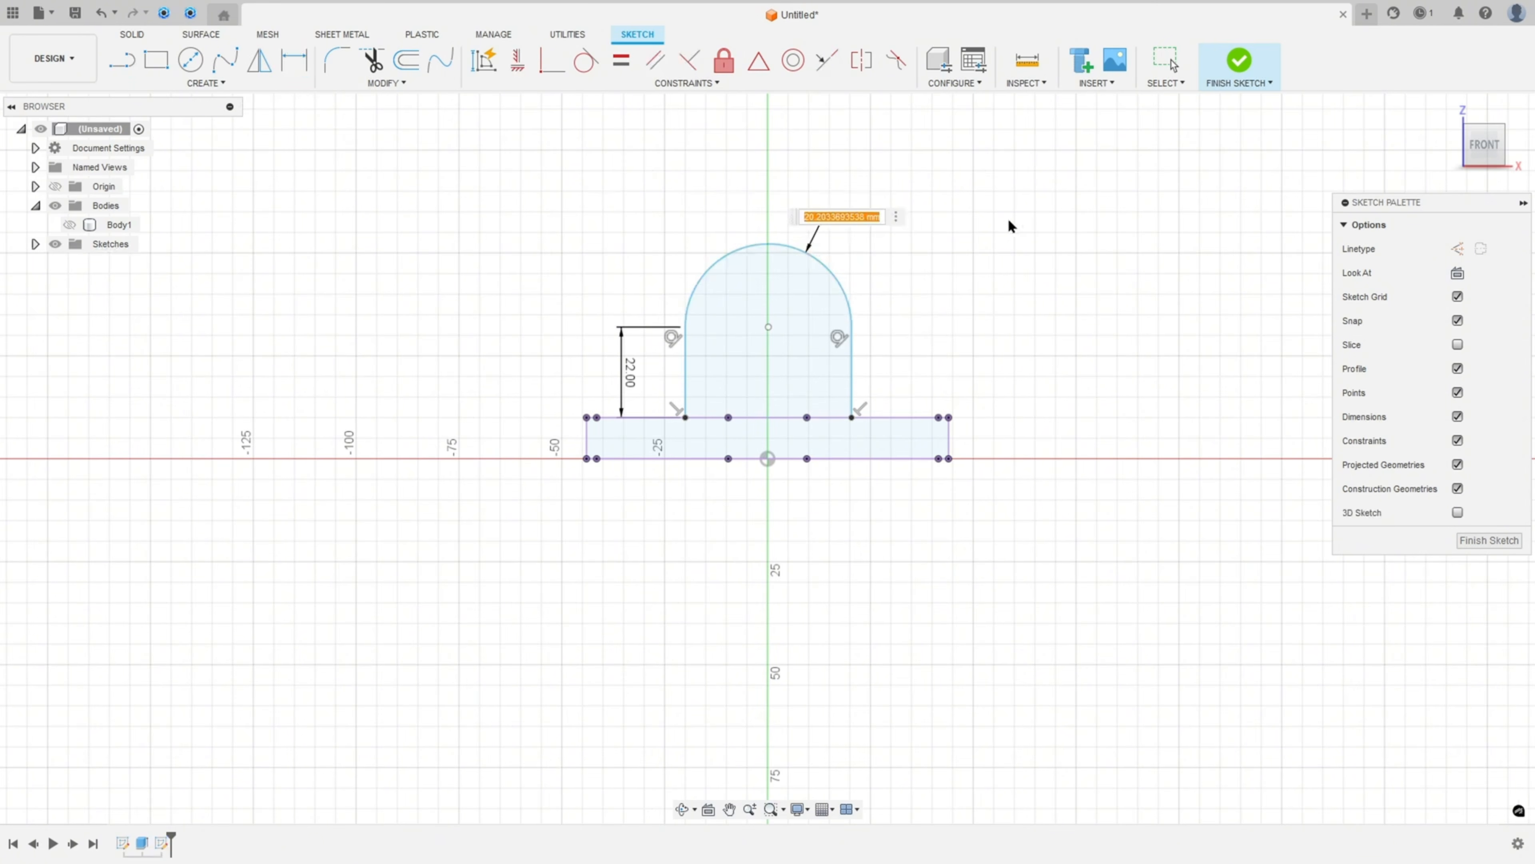
pyautogui.write('20')
pyautogui.press('Return')
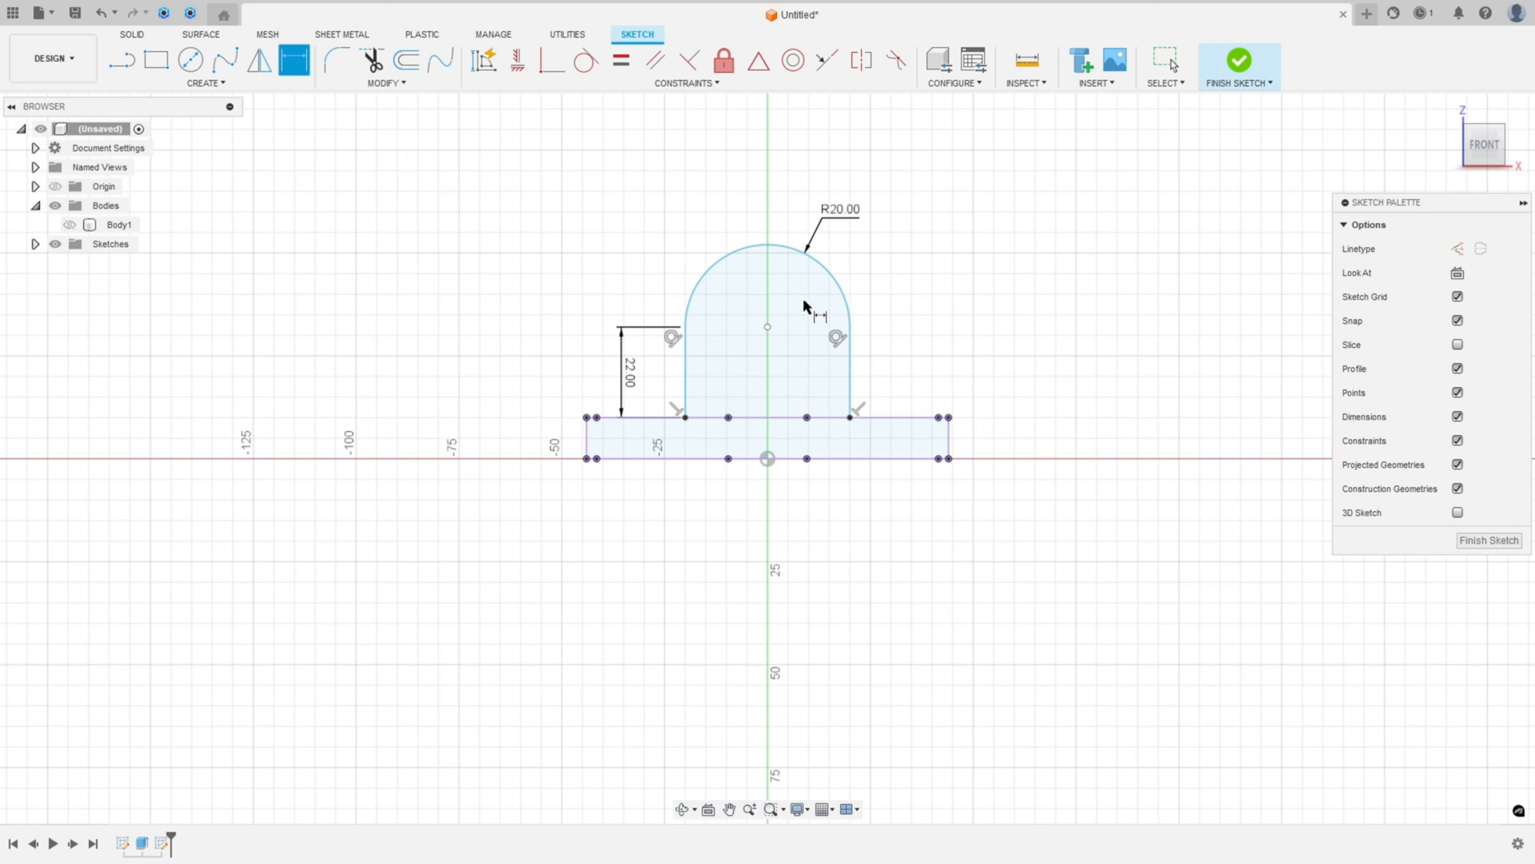
# Draw a 15 mm diameter circle at the centre of the upright's top arc
pyautogui.click(191, 60)
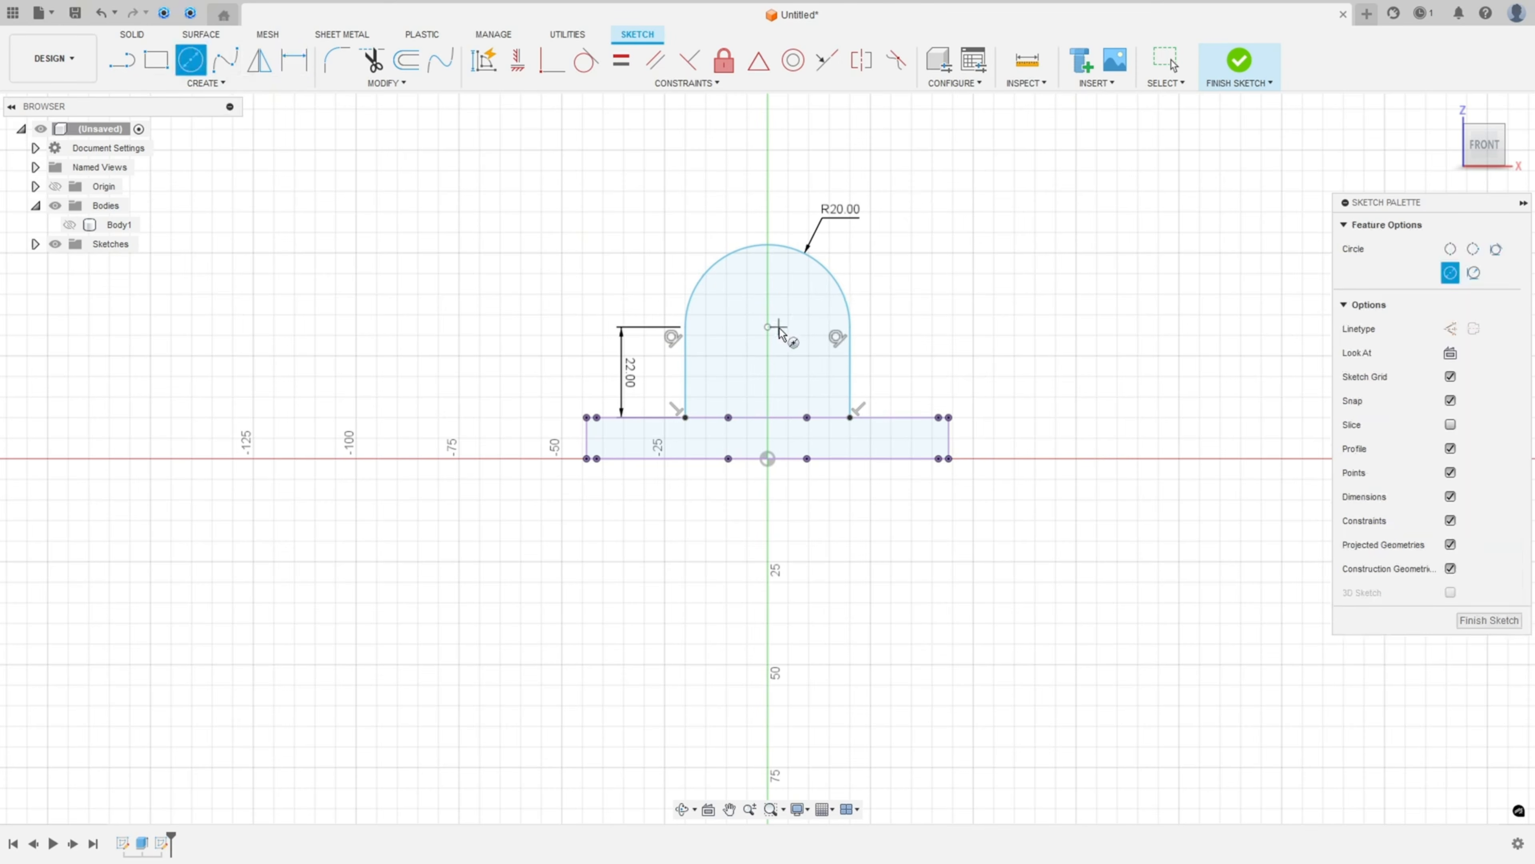
pyautogui.click(768, 326)
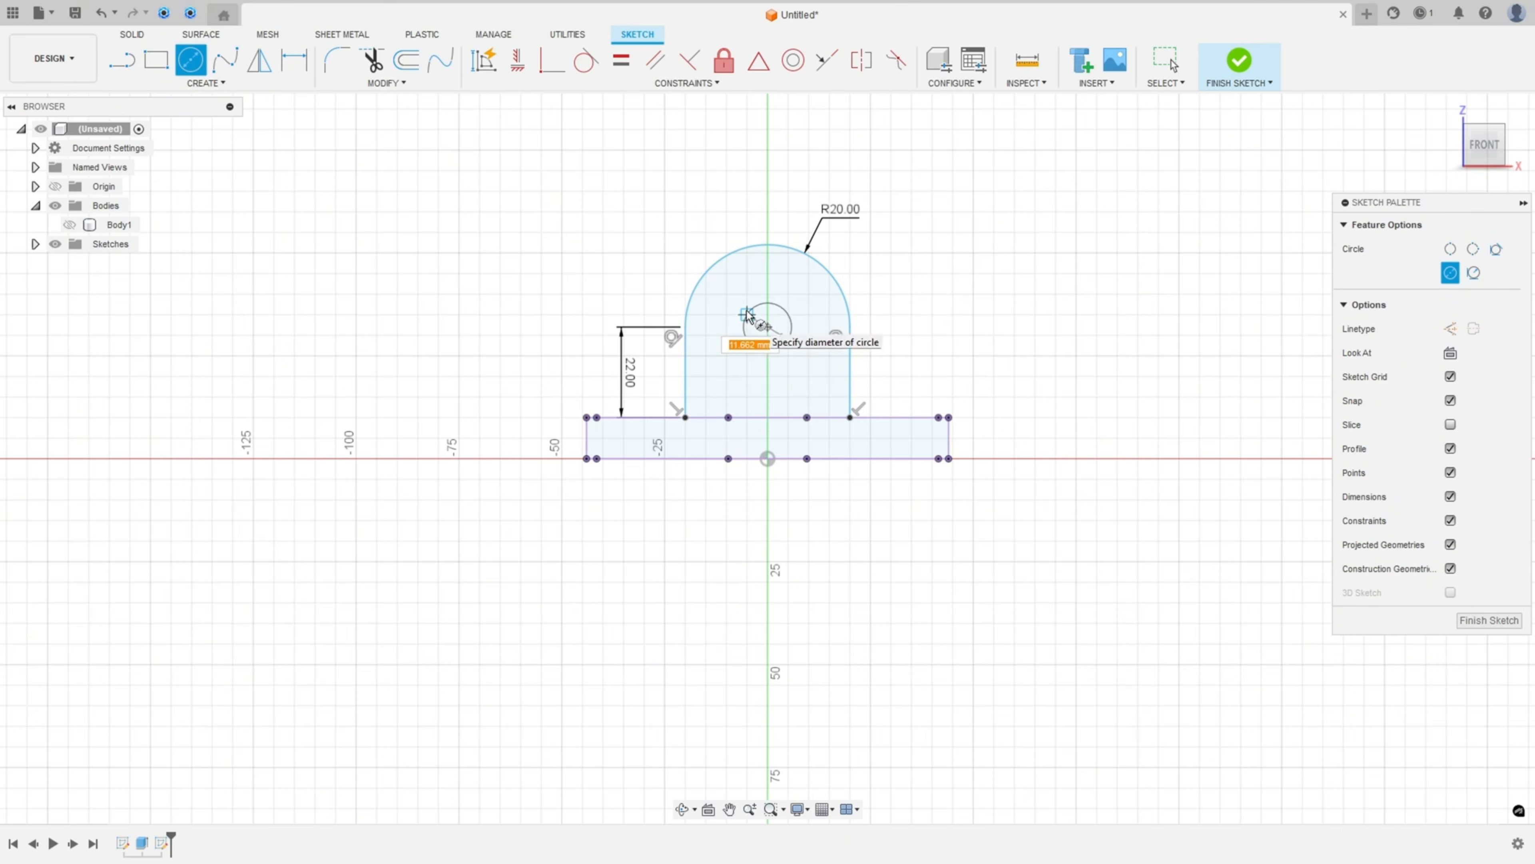
pyautogui.press('Return')
pyautogui.press('Escape')
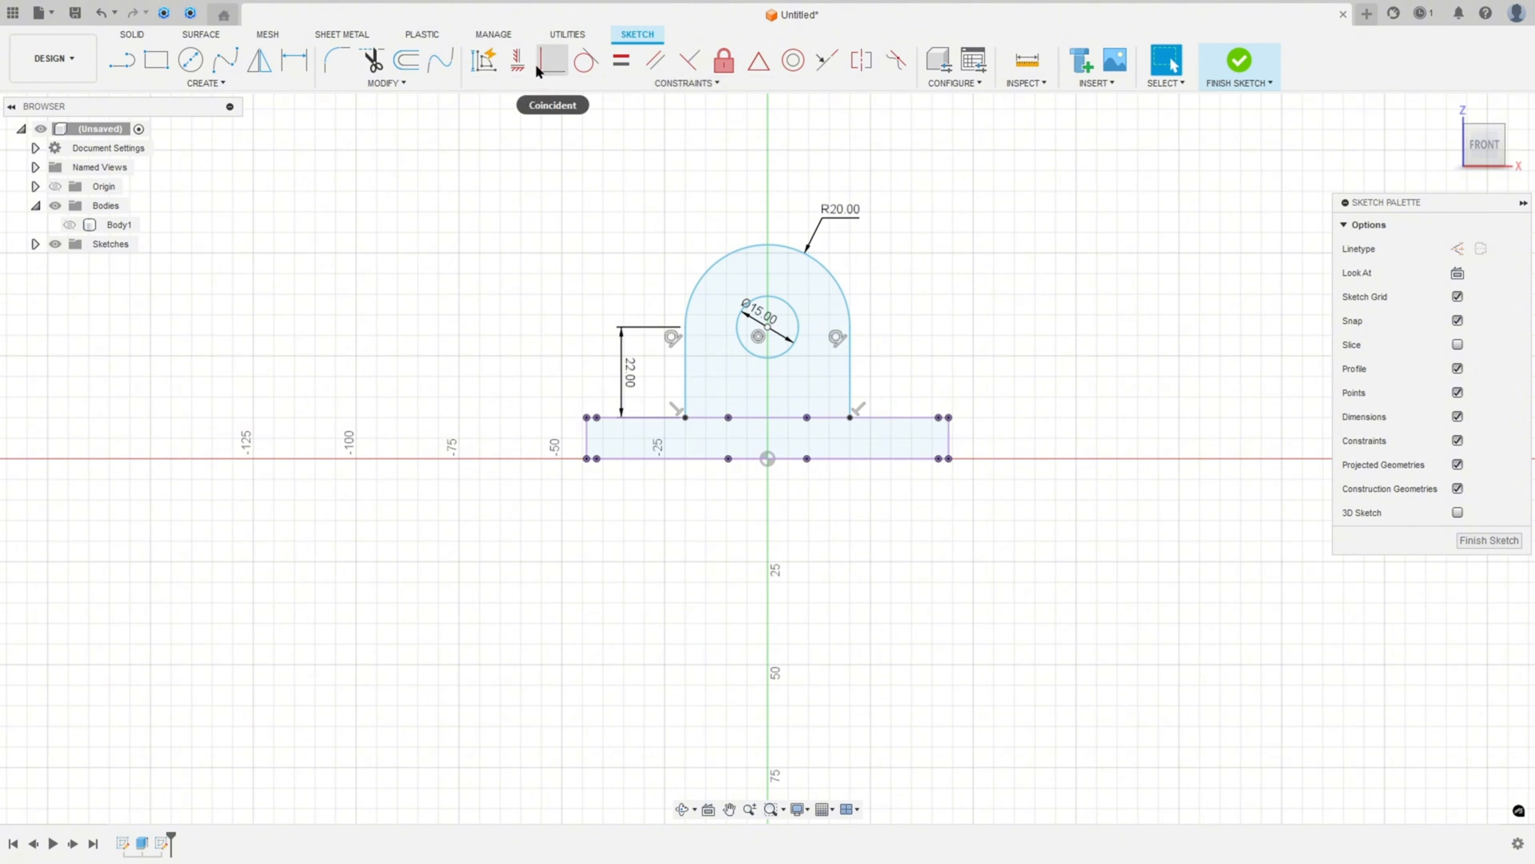
# Constrain the hole's centre vertically above the origin, close the sketch and show the base body again
pyautogui.click(517, 60)
pyautogui.click(767, 327)
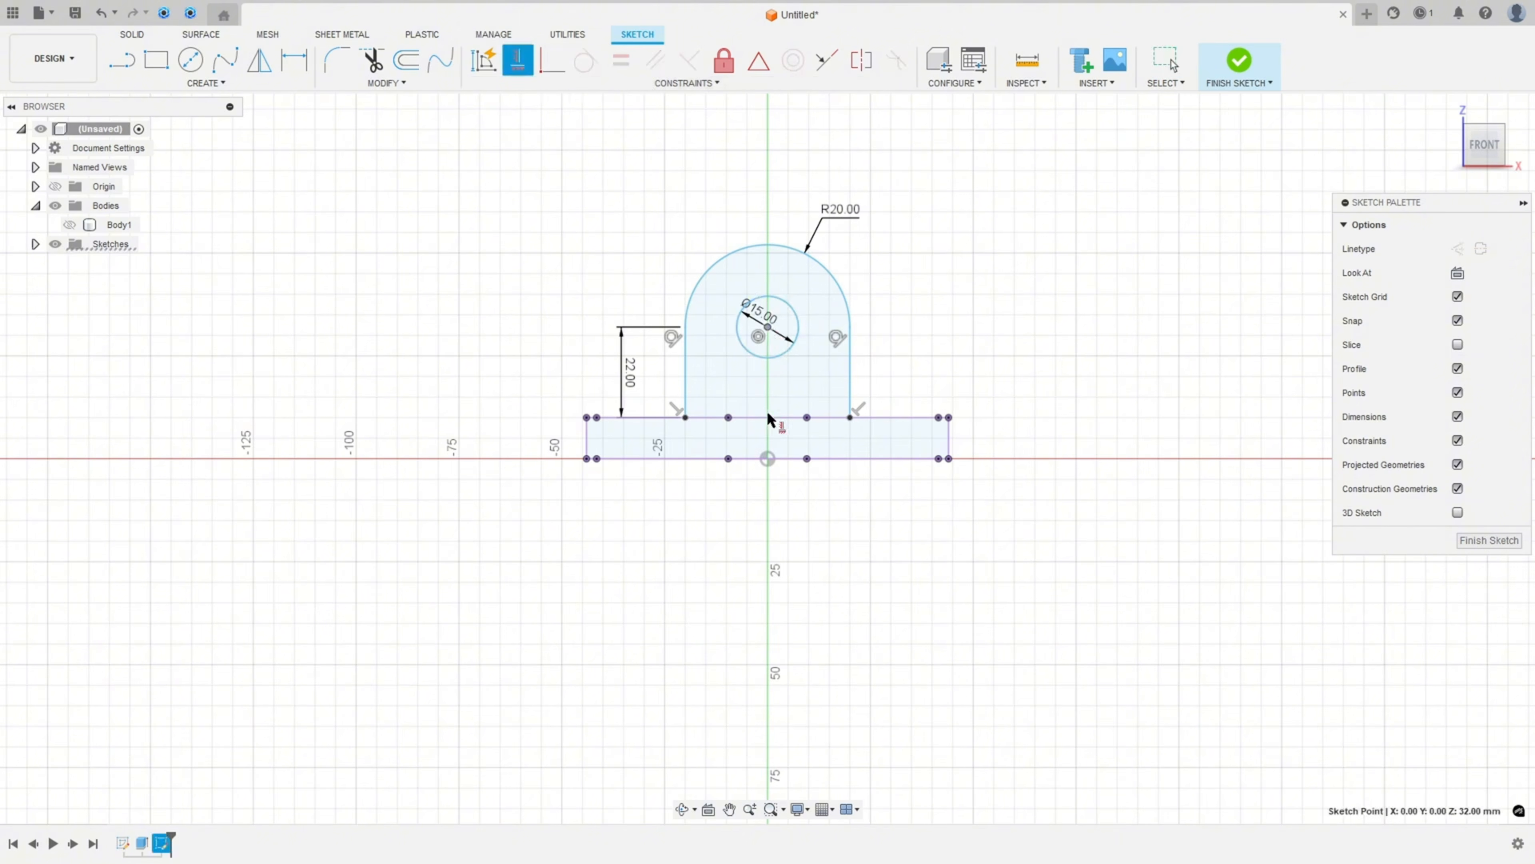
pyautogui.click(768, 459)
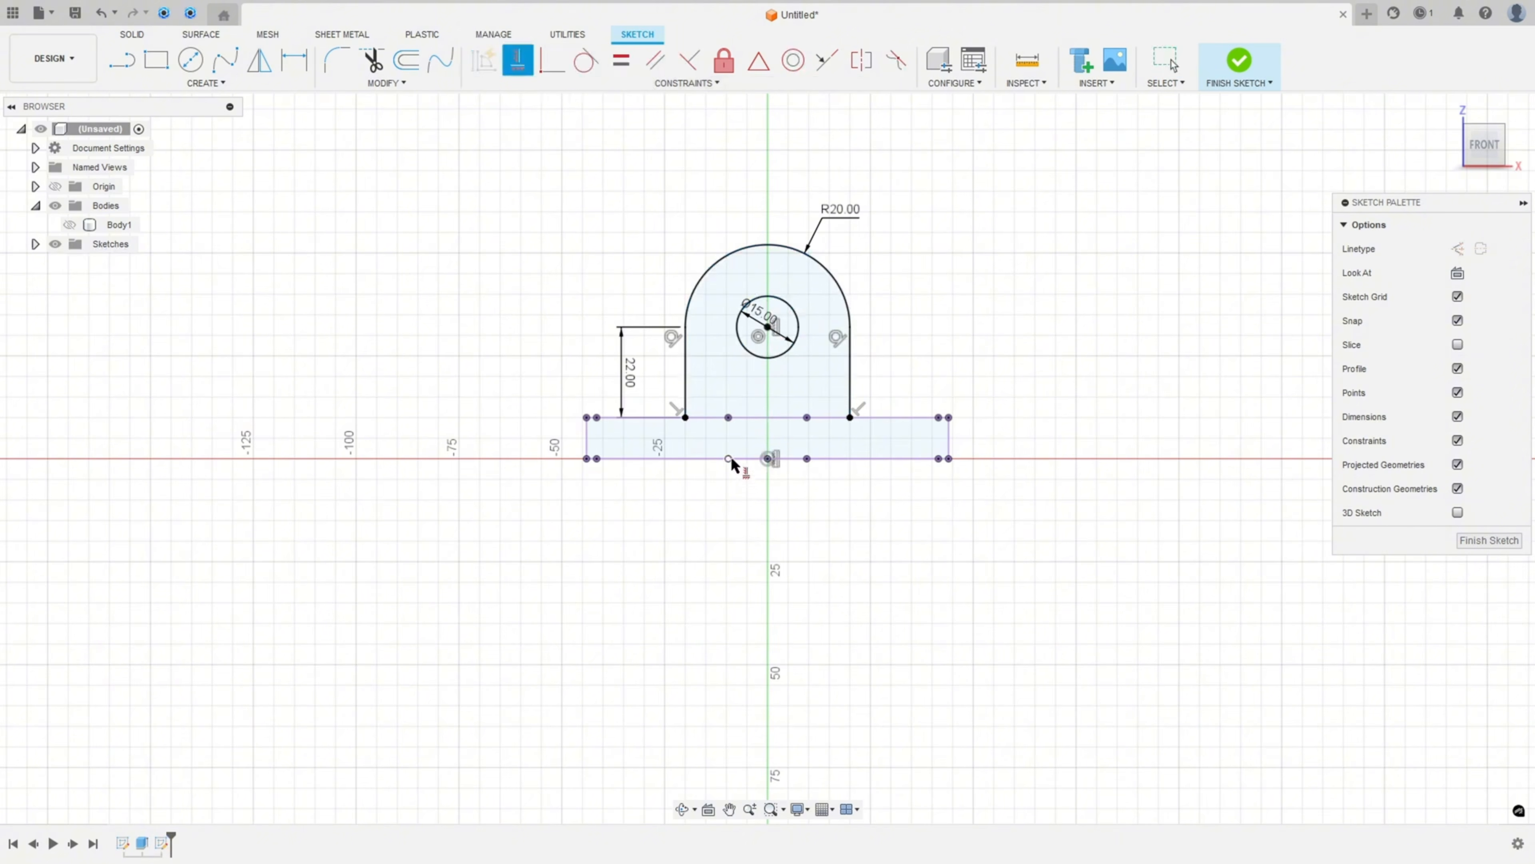
pyautogui.press('Escape')
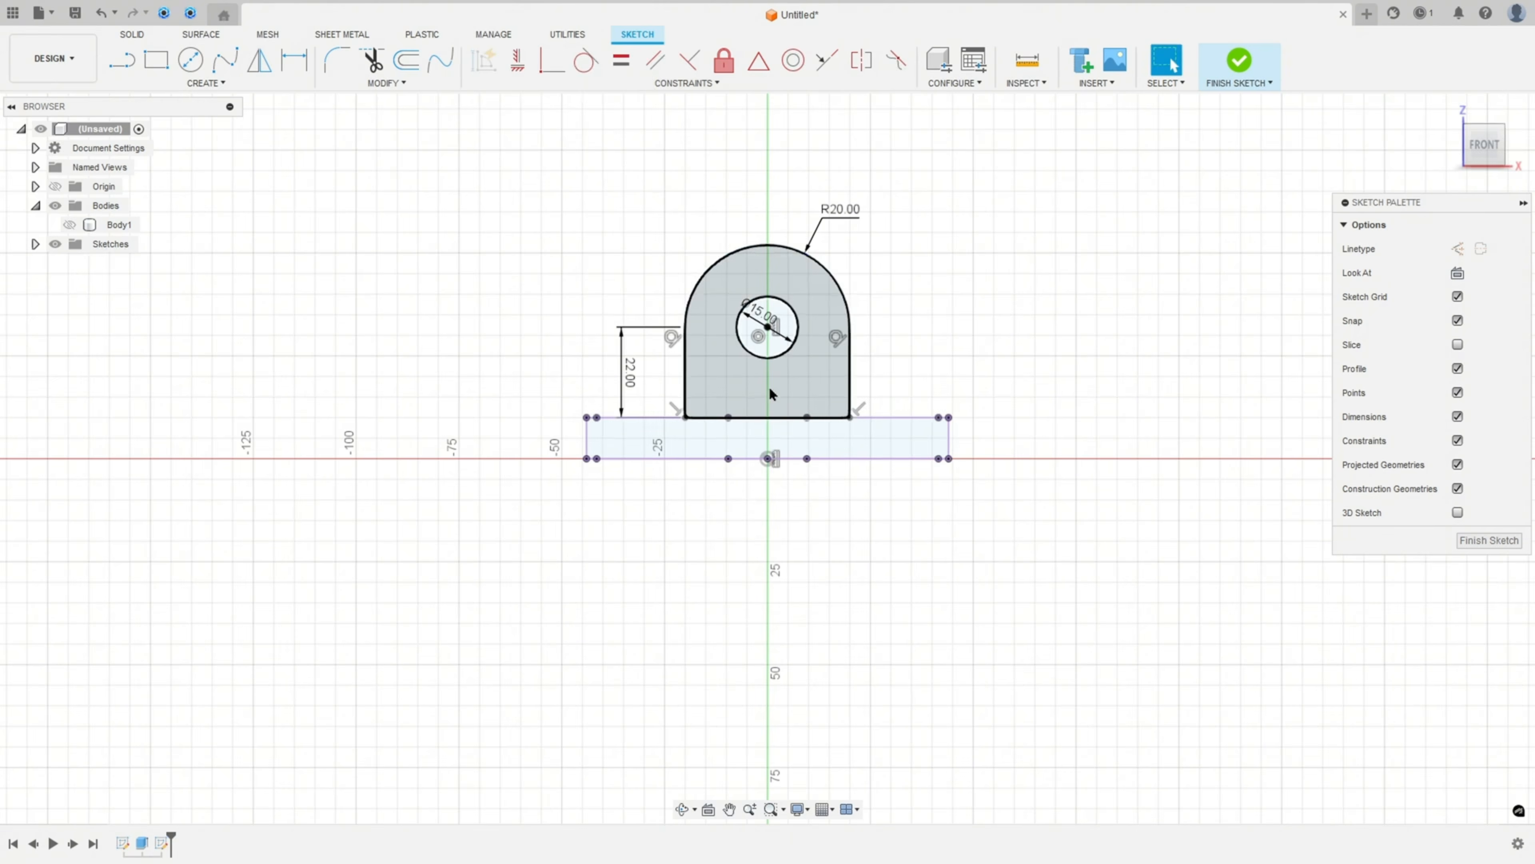
pyautogui.click(1237, 63)
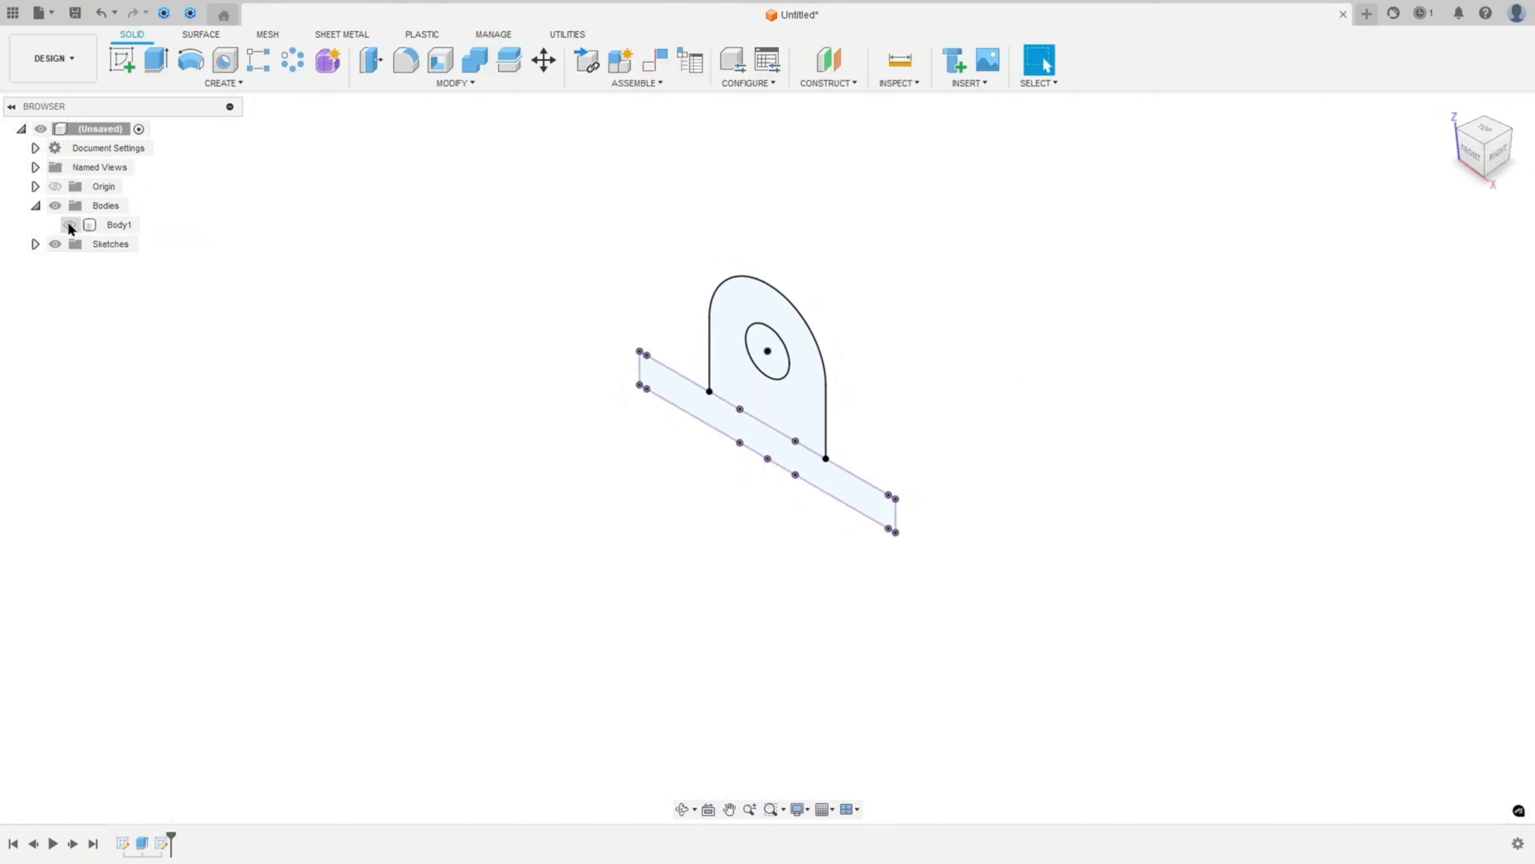
pyautogui.click(69, 225)
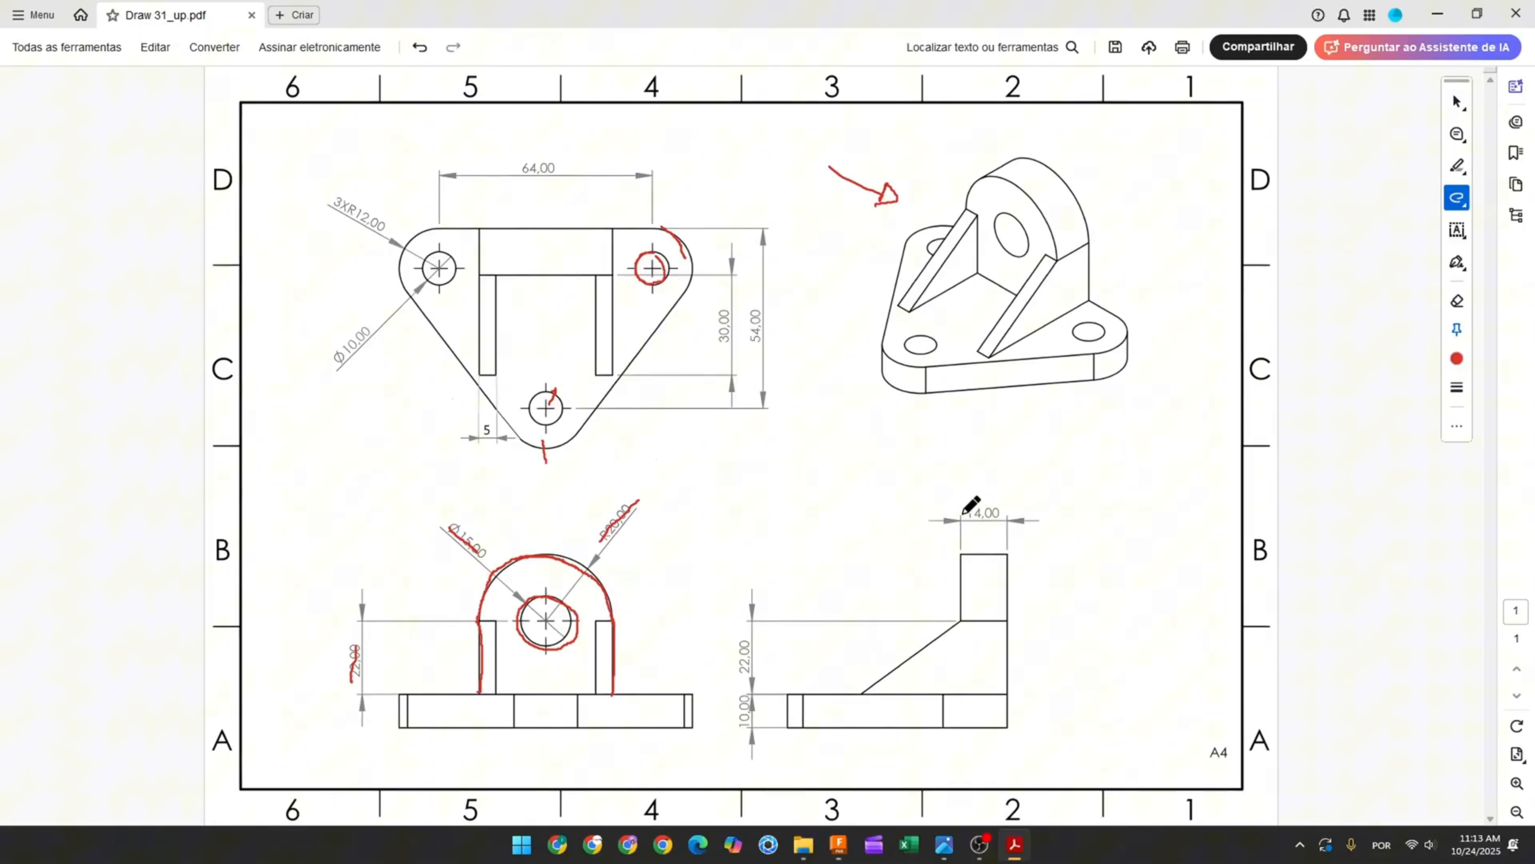
# Strike through the 14.00 thickness in the PDF drawing and extrude the upright profile by -14 mm over the base as a join
pyautogui.moveTo(964, 514); pyautogui.dragTo(1005, 515)
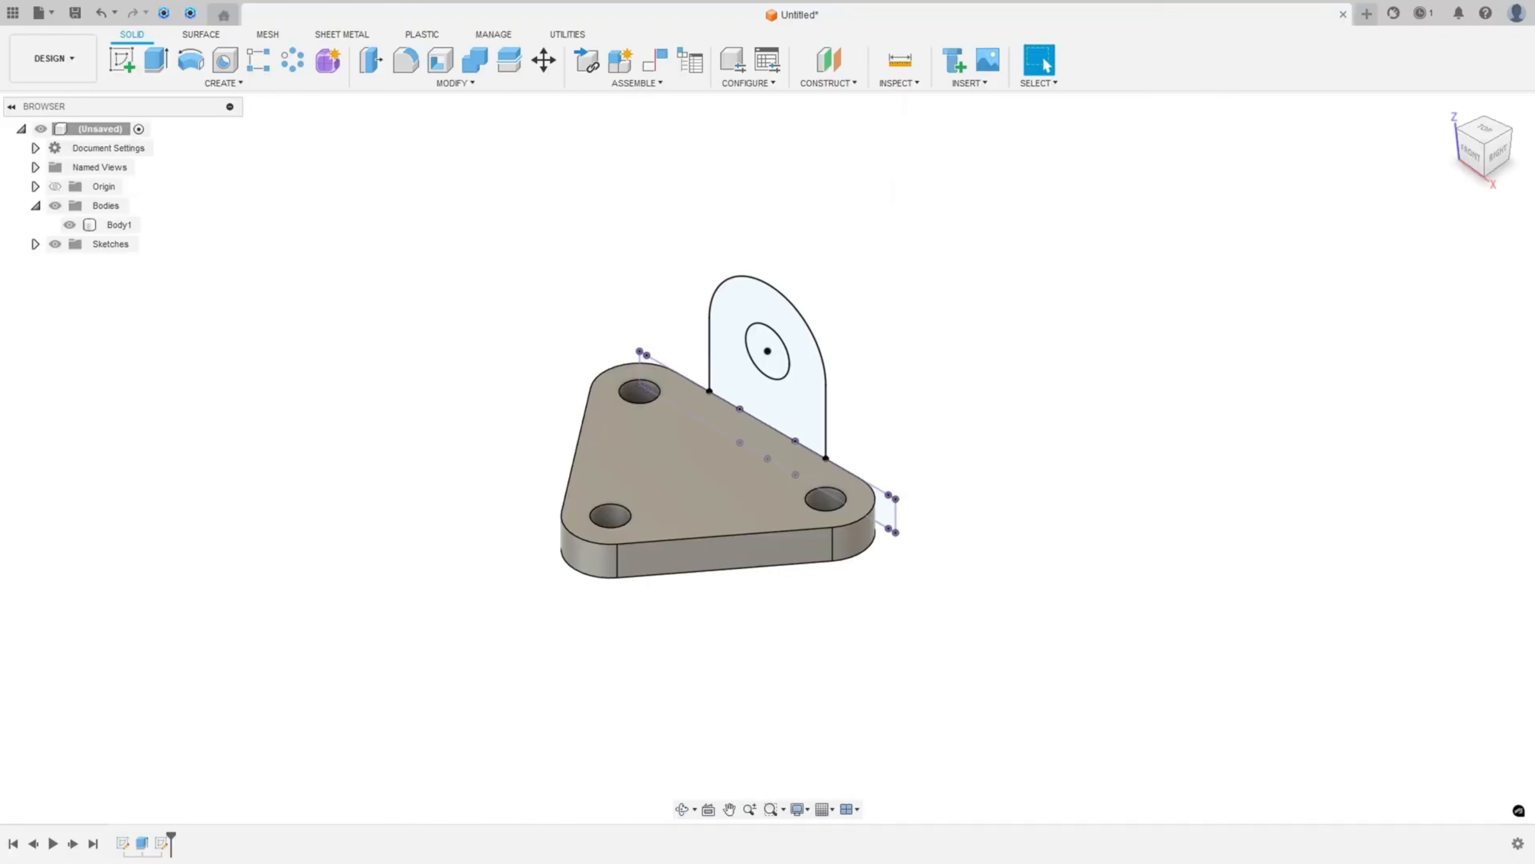
pyautogui.press('e')
pyautogui.click(750, 394)
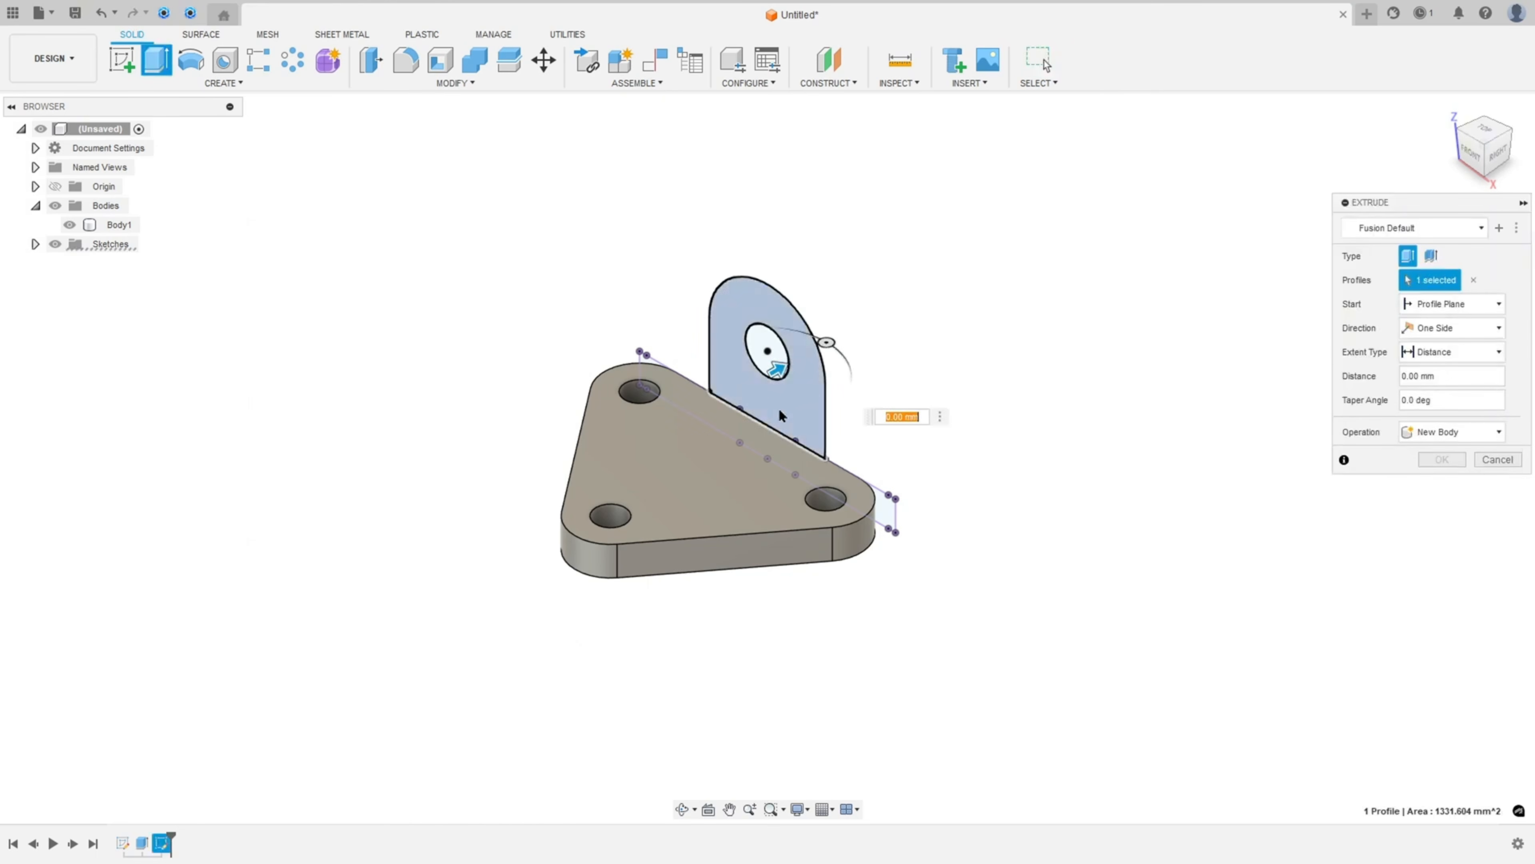
pyautogui.moveTo(780, 367); pyautogui.dragTo(738, 393)
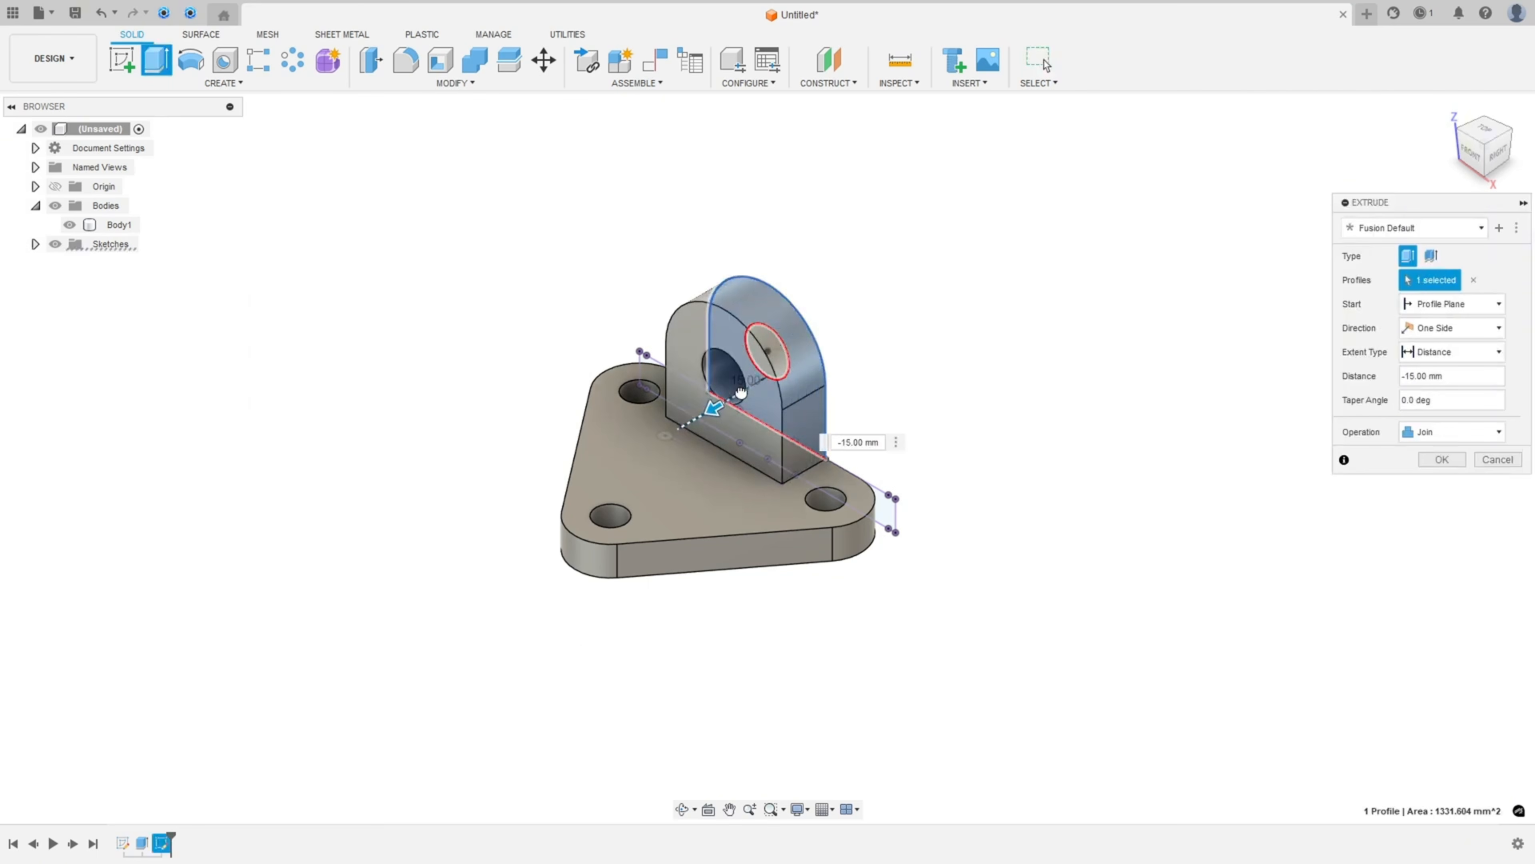
pyautogui.moveTo(1455, 376); pyautogui.dragTo(1396, 376)
pyautogui.write('-14')
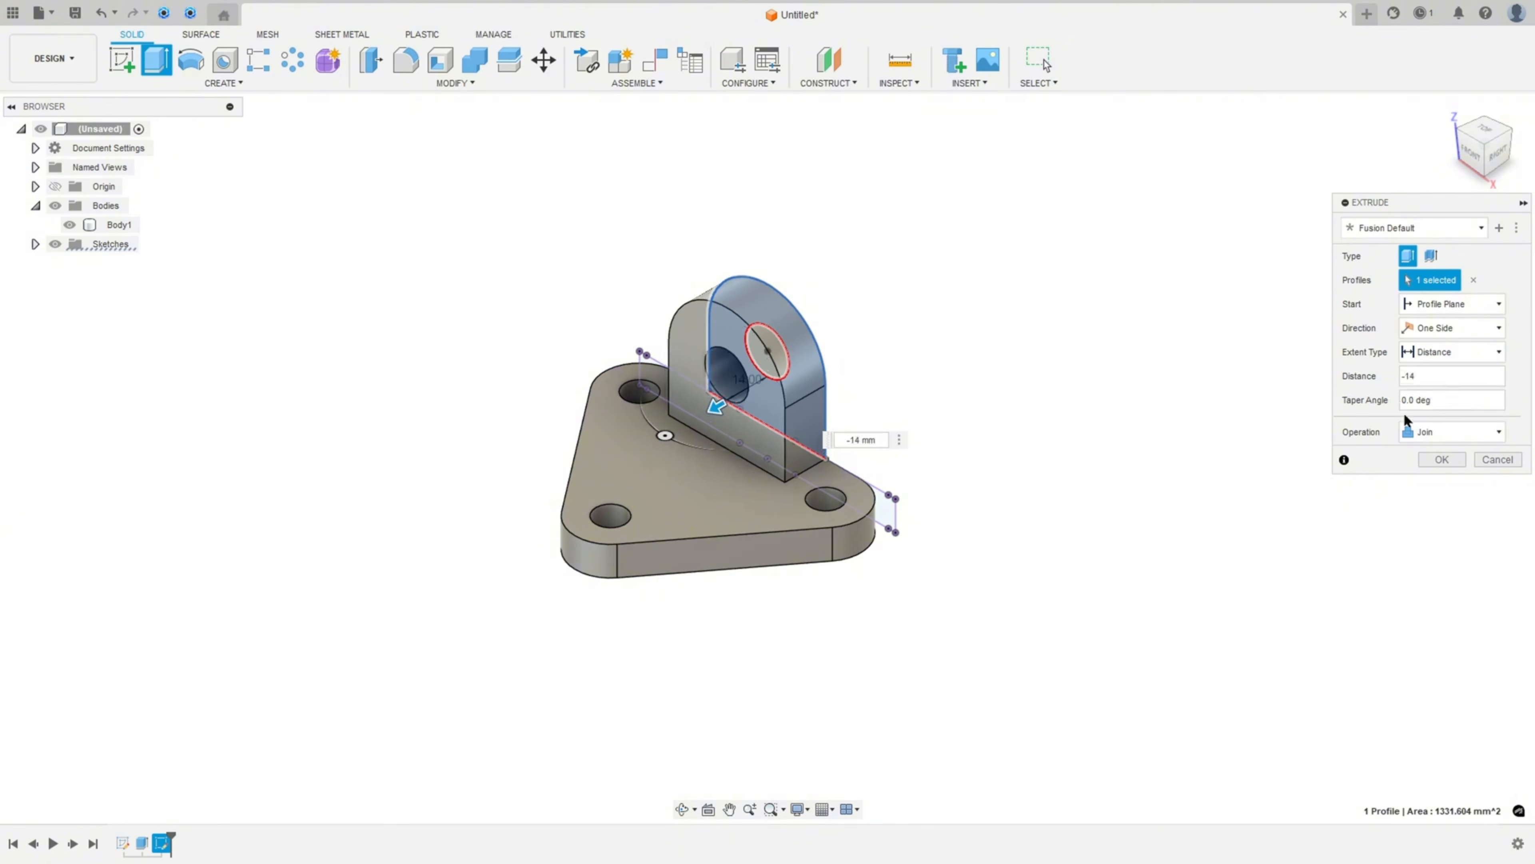
pyautogui.click(1442, 460)
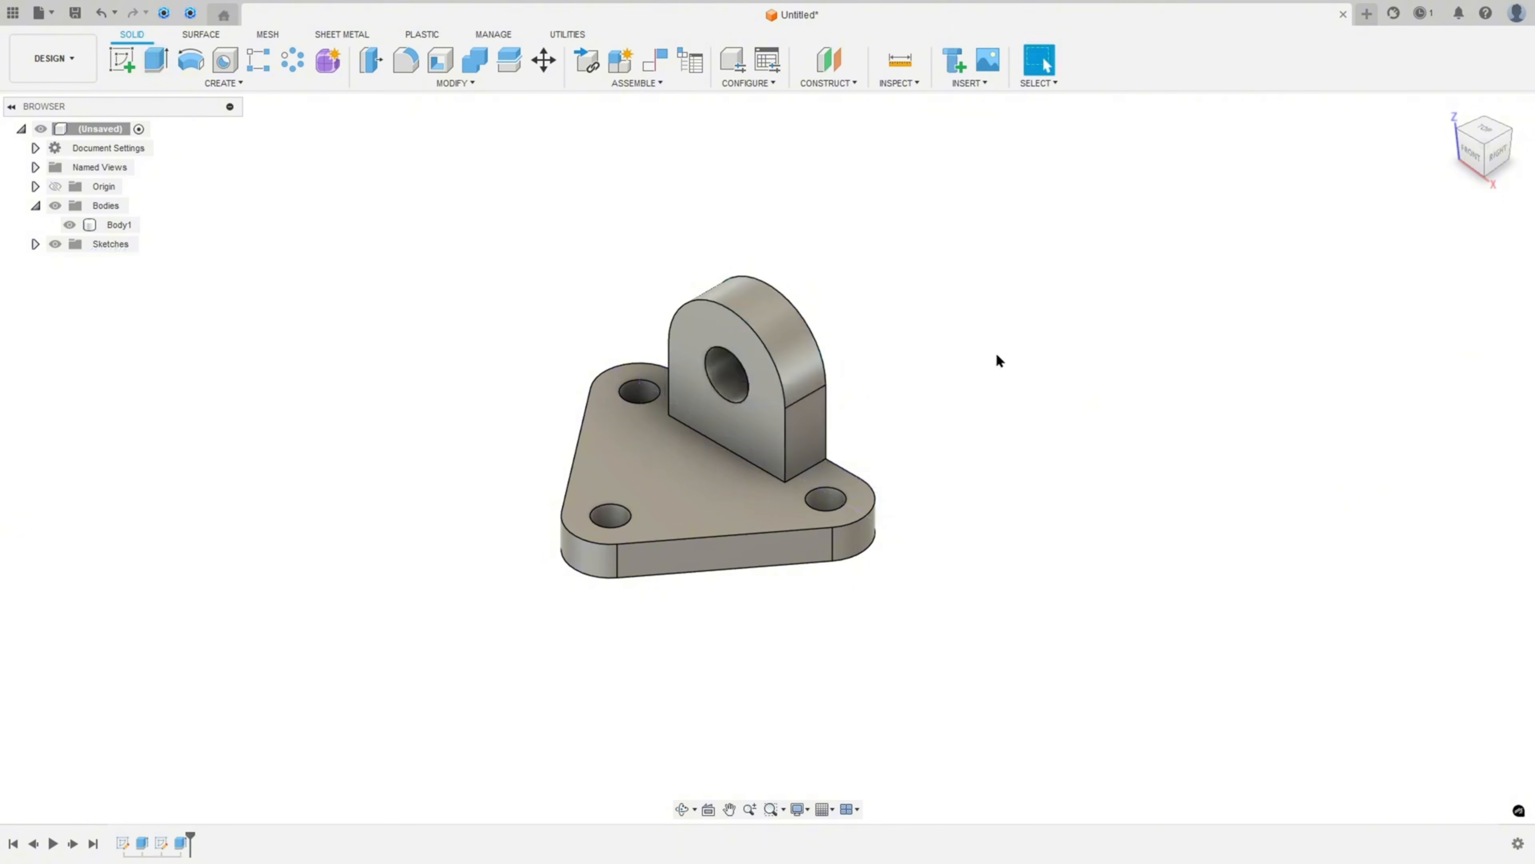
# Mark the rib's sloped edge and its 22.00 height and 30.00 length dimensions in the Draw 31_up.pdf drawing
pyautogui.scroll(4, 987, 363)
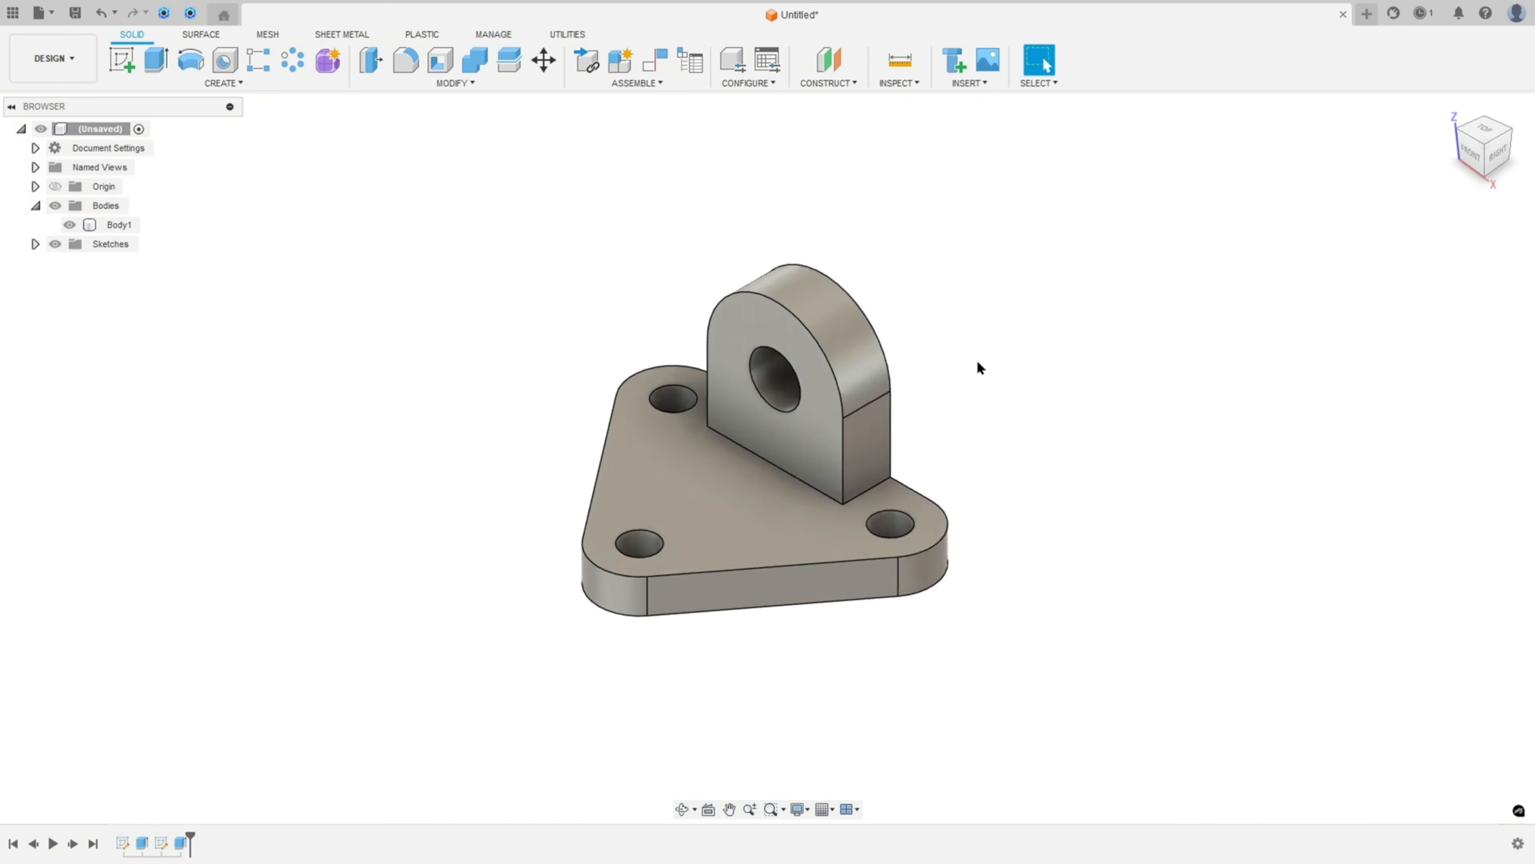
pyautogui.keyDown('shift'); pyautogui.moveTo(1059, 368); pyautogui.dragTo(1069, 359, button='middle'); pyautogui.keyUp('shift')
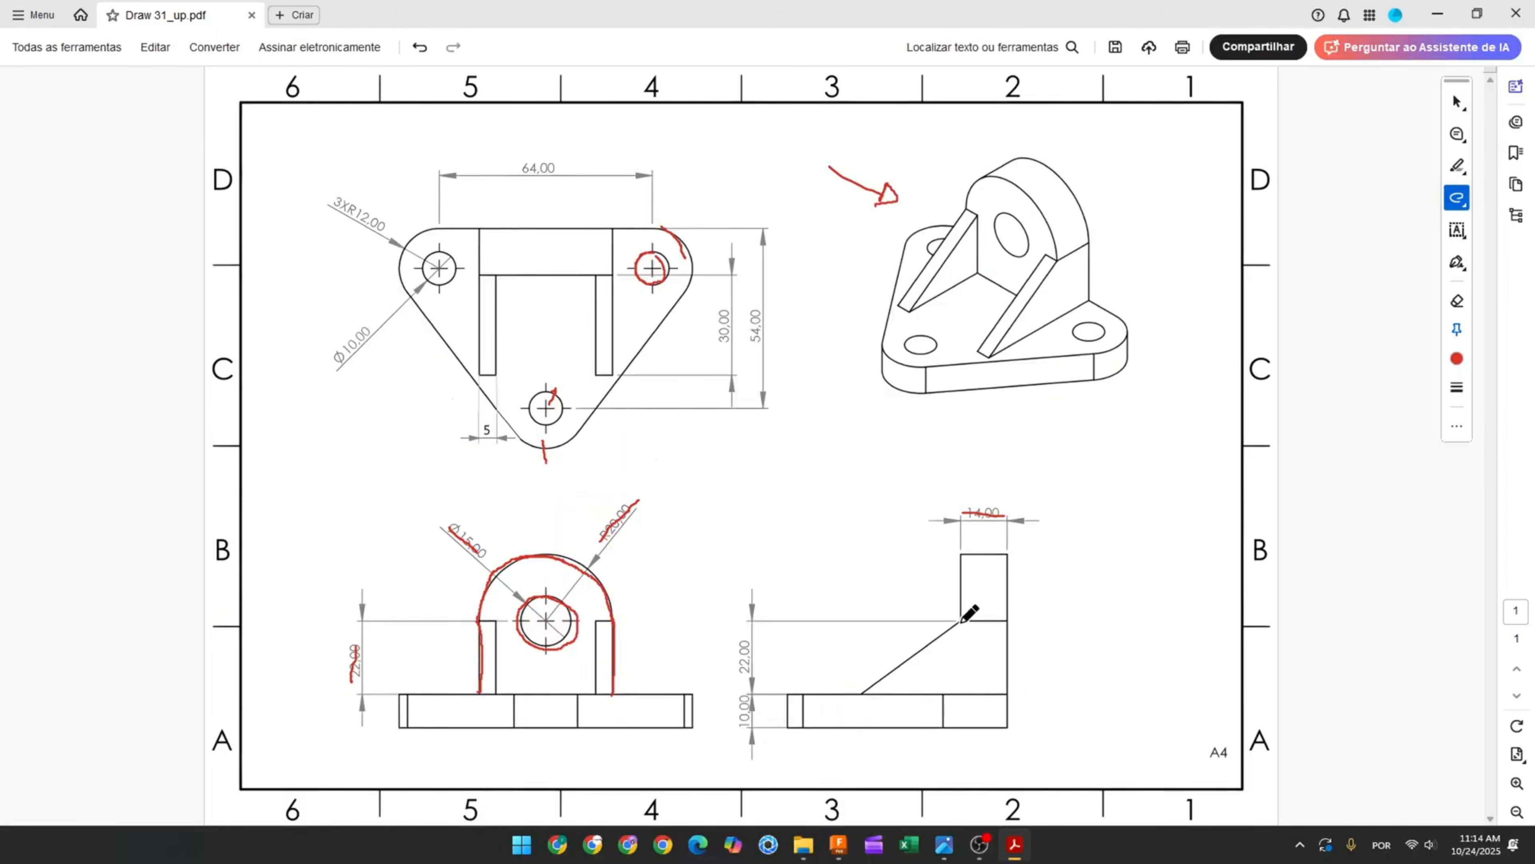
pyautogui.moveTo(949, 632); pyautogui.dragTo(866, 695)
pyautogui.moveTo(1007, 328); pyautogui.dragTo(992, 346)
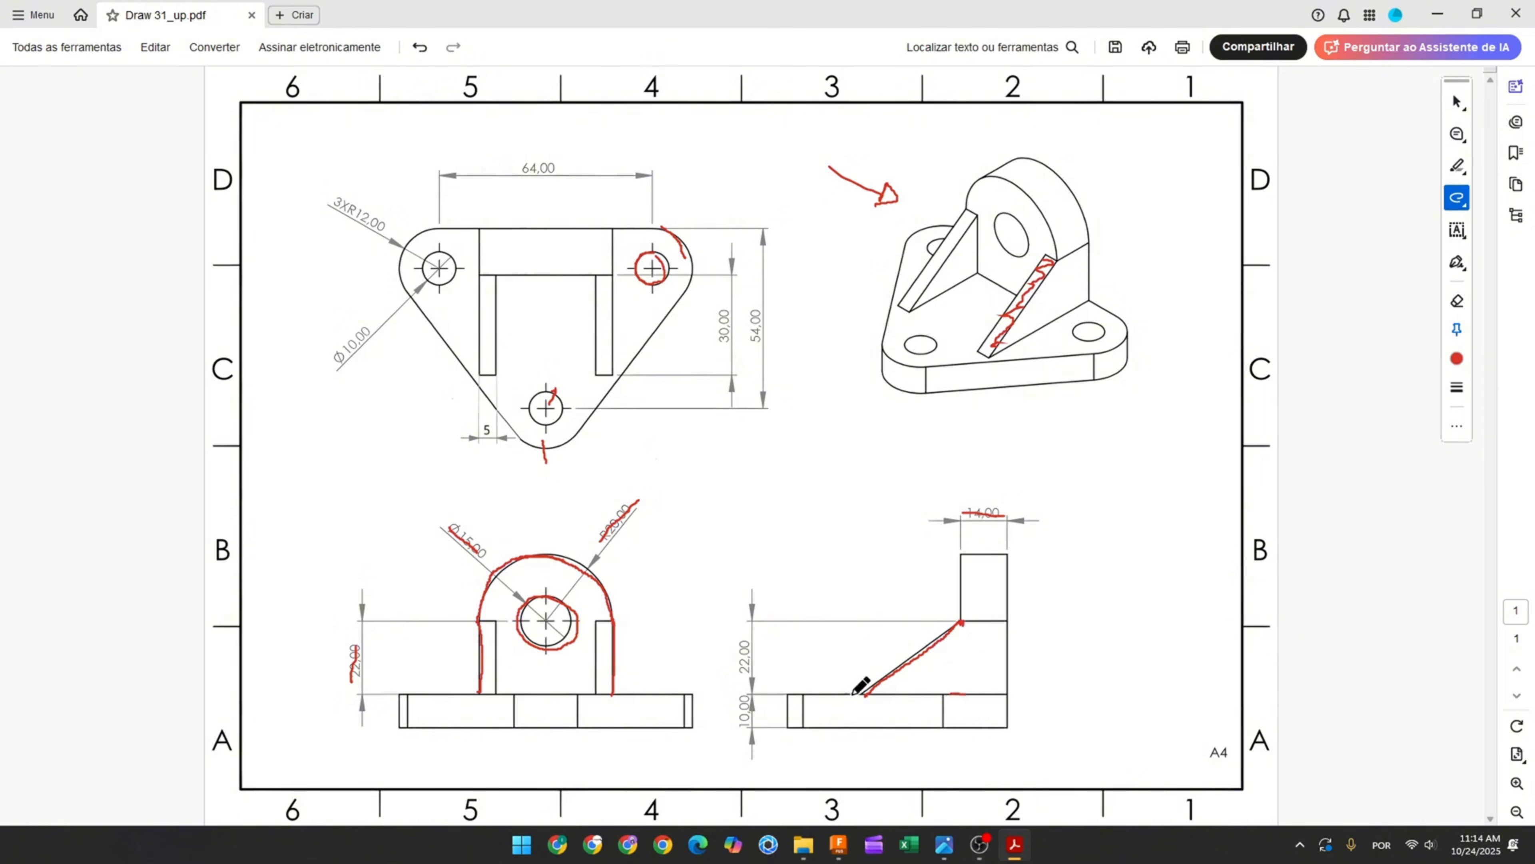
pyautogui.moveTo(745, 641); pyautogui.dragTo(749, 671)
pyautogui.moveTo(861, 690); pyautogui.dragTo(869, 578)
pyautogui.moveTo(961, 623)
pyautogui.mouseDown()
pyautogui.moveTo(960, 584)
pyautogui.moveTo(930, 598)
pyautogui.mouseUp()
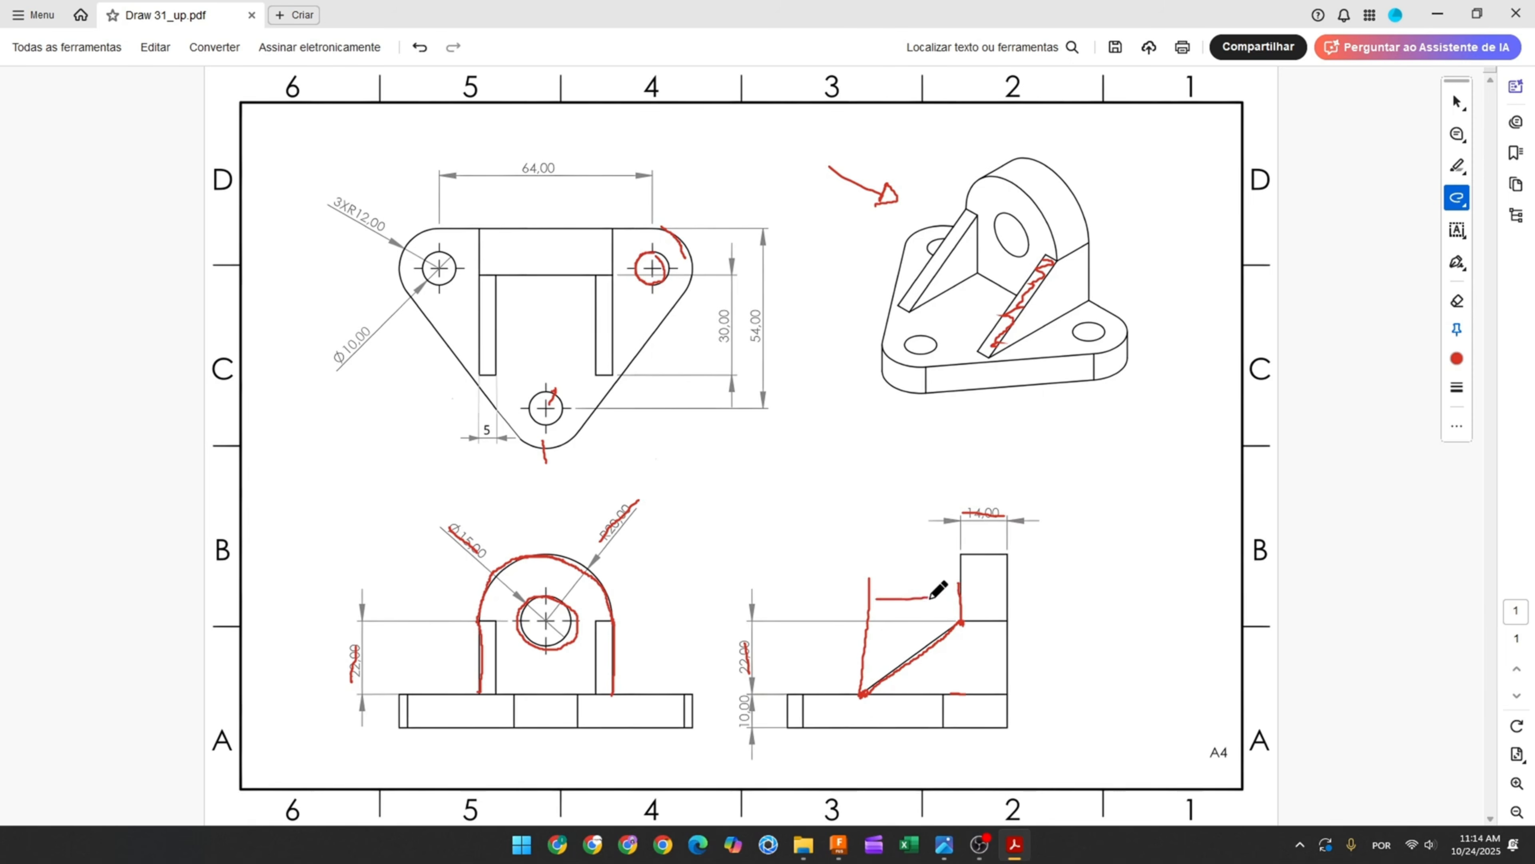
pyautogui.moveTo(726, 309); pyautogui.dragTo(719, 333)
# Switch back to Autodesk Fusion, start a sketch on the upright's flat side face and project the body into it
pyautogui.click(839, 843)
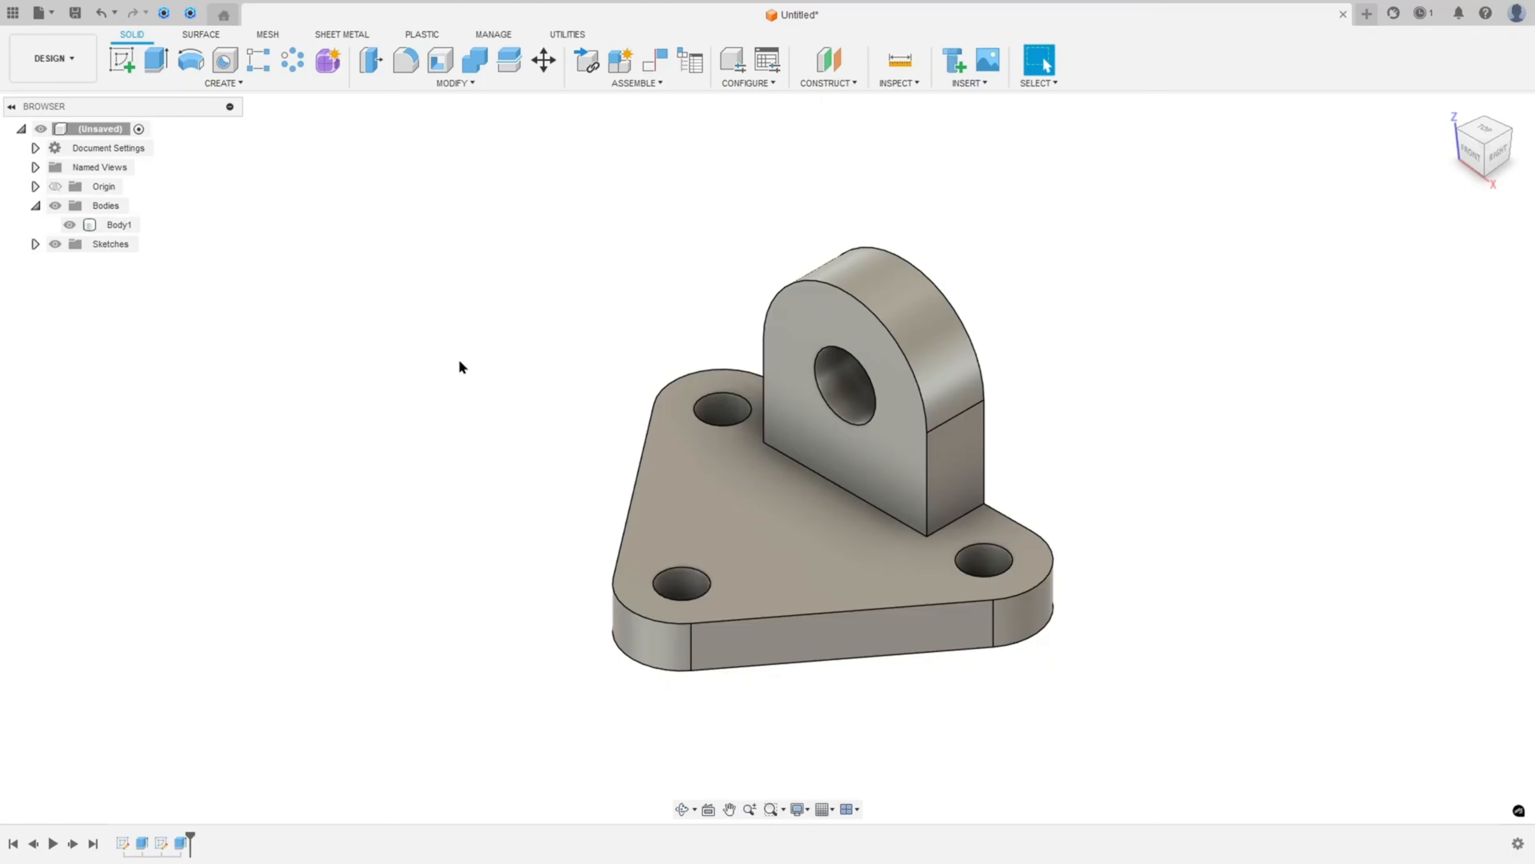
pyautogui.click(120, 59)
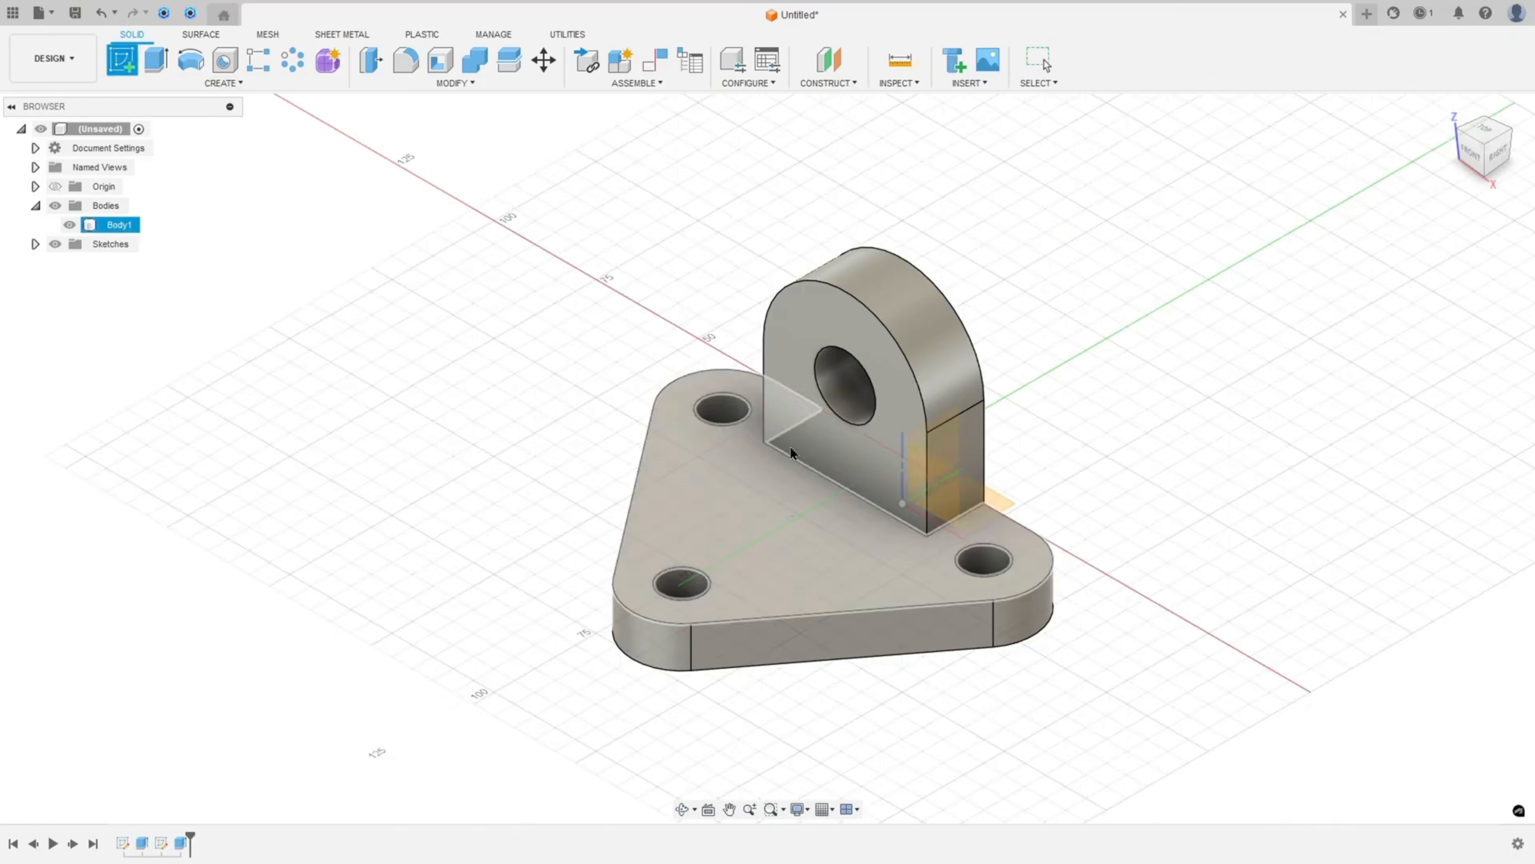
pyautogui.click(979, 448)
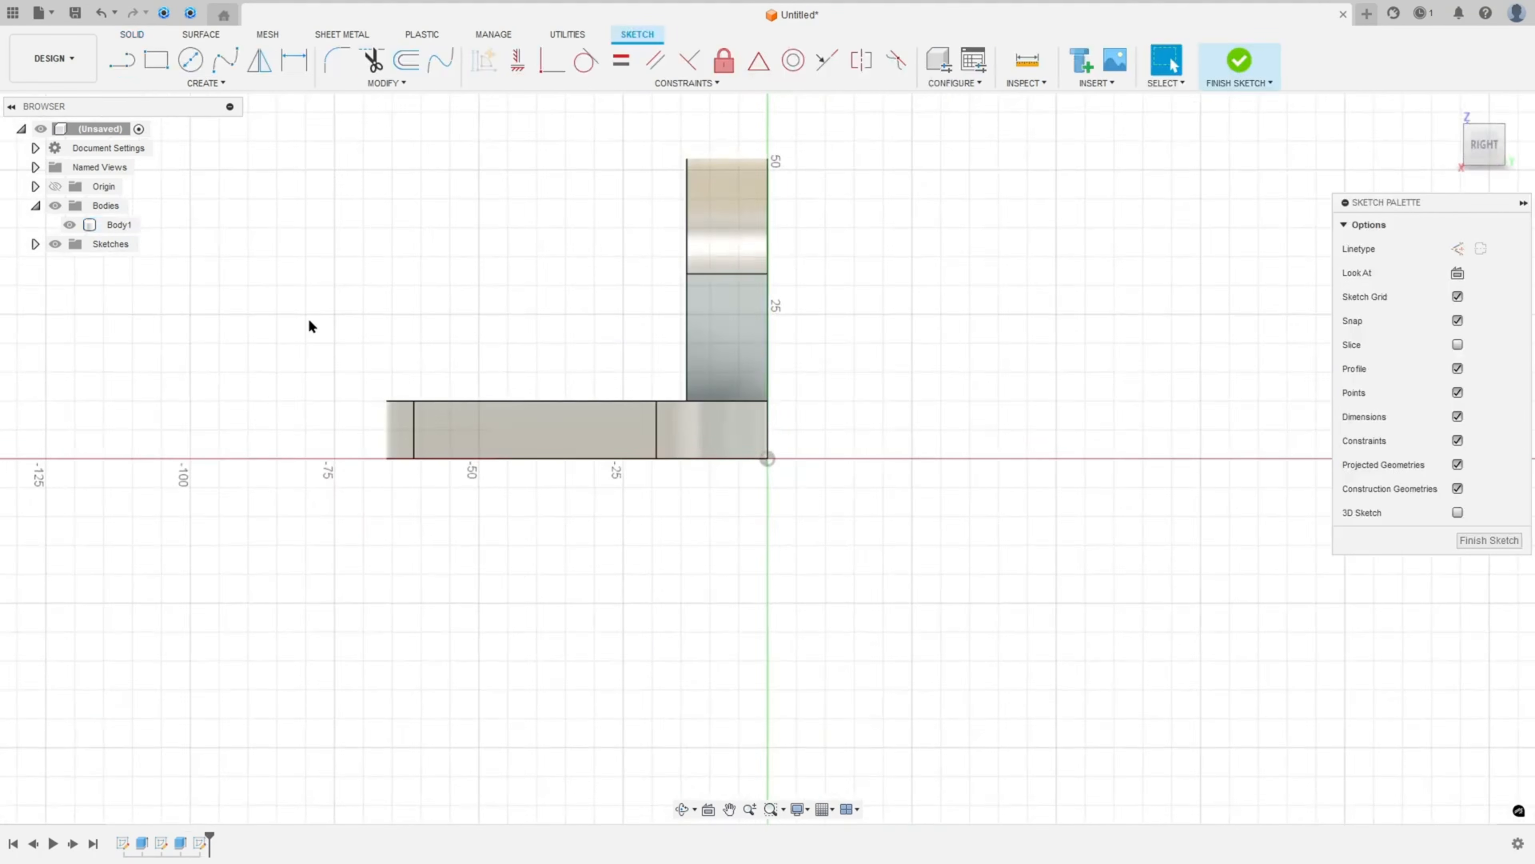
pyautogui.click(206, 82)
pyautogui.moveTo(199, 326)
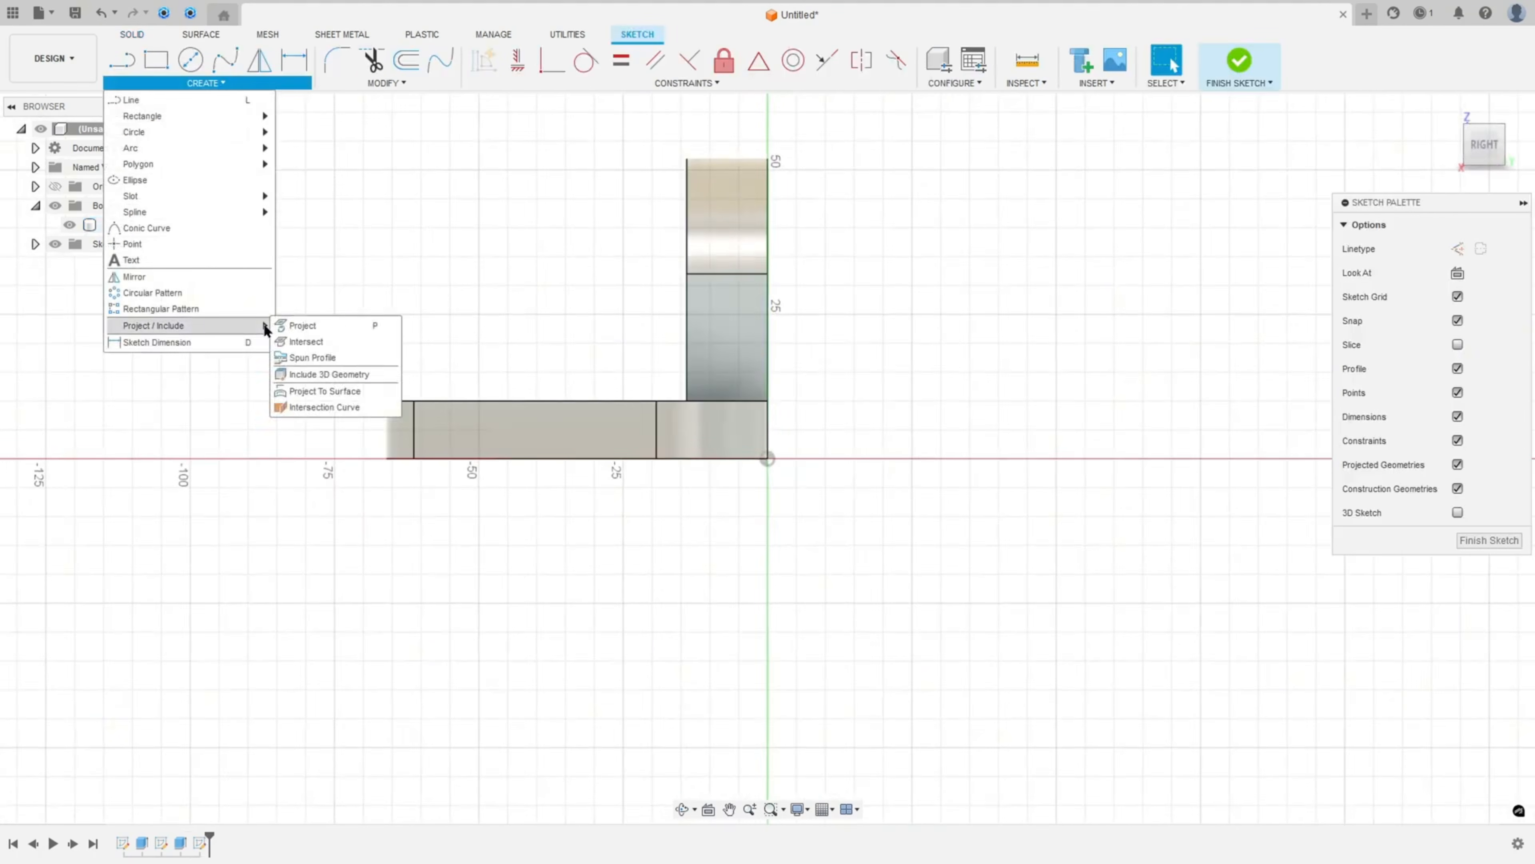
pyautogui.click(301, 327)
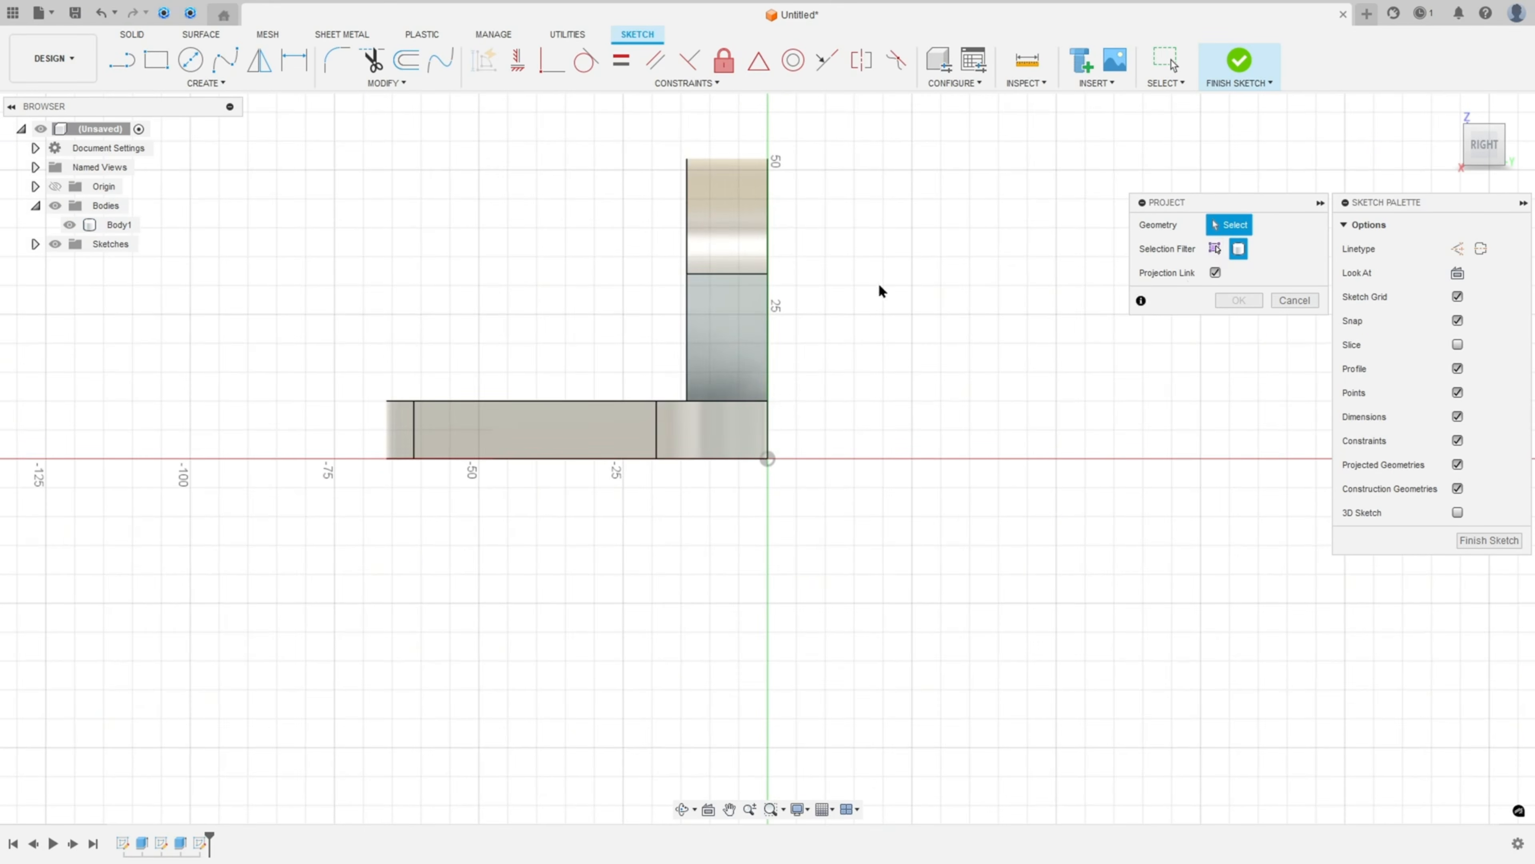
pyautogui.click(737, 336)
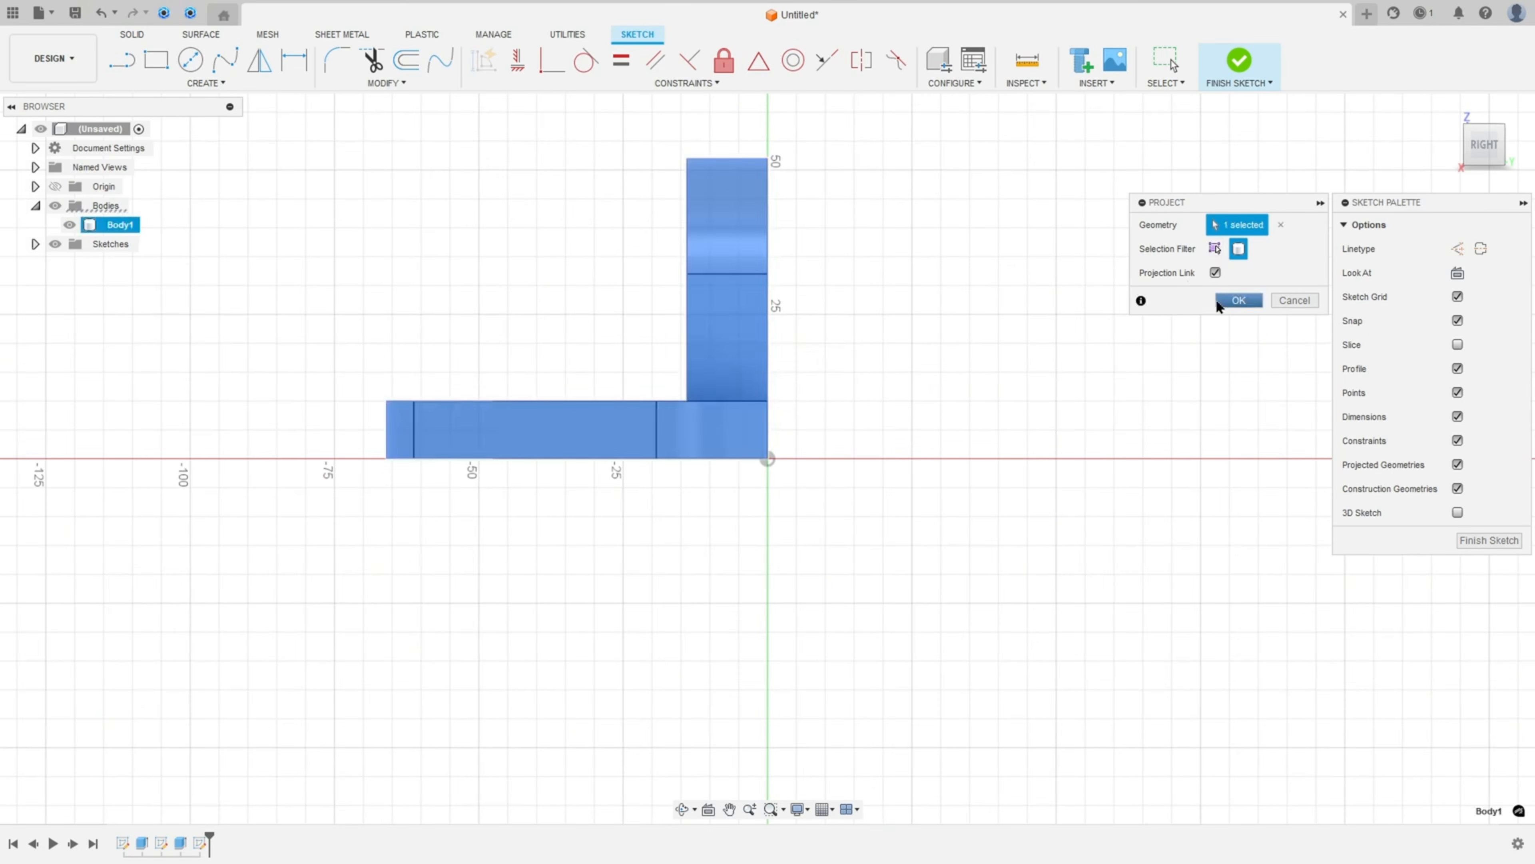
pyautogui.click(1224, 302)
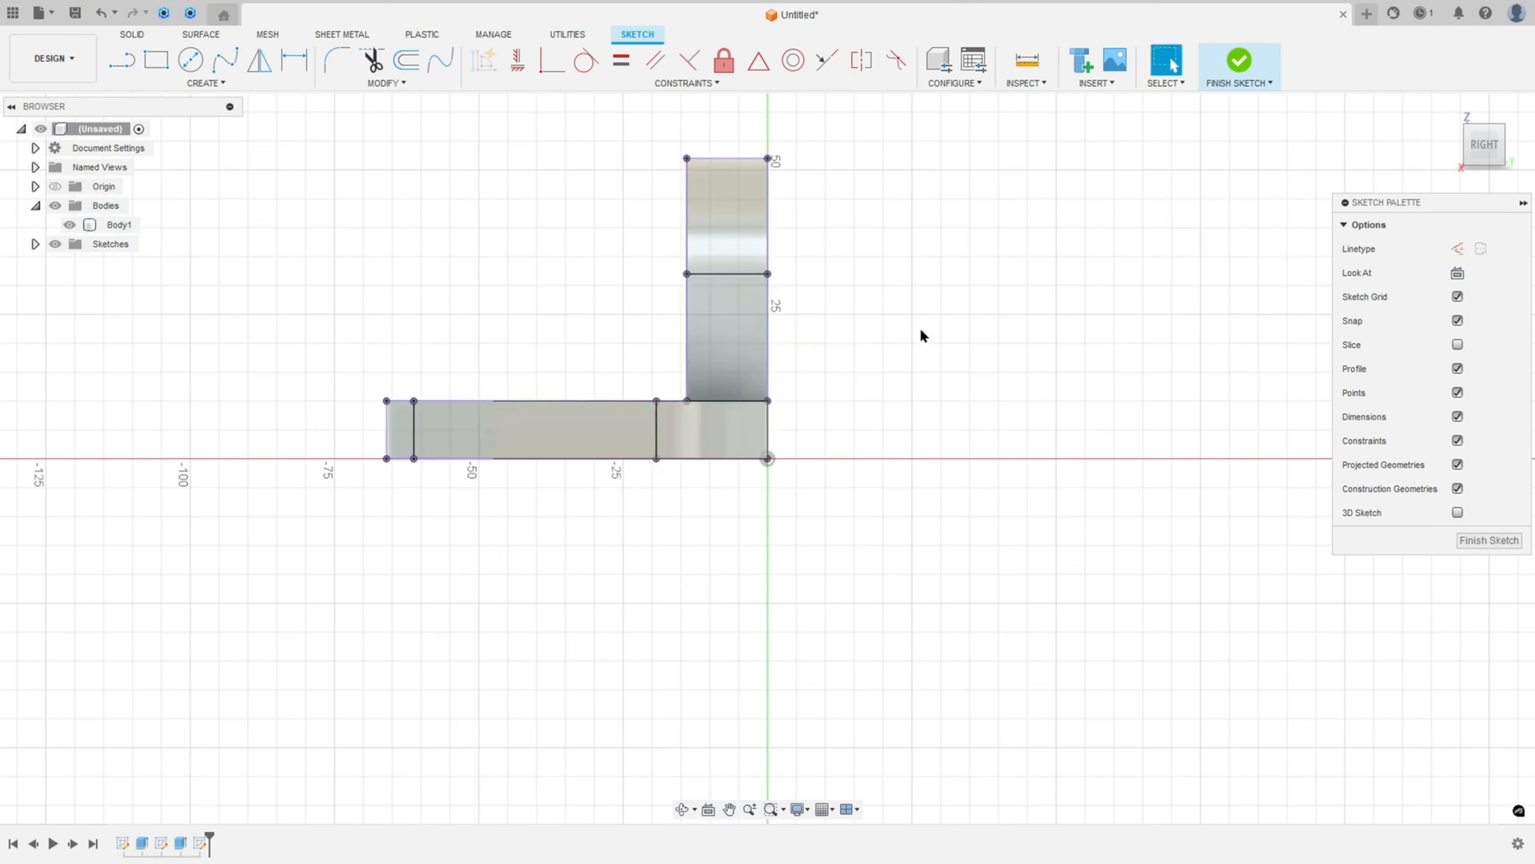
# Sketch a sloped line from the upright's front corner at the arc's start down to the base's top edge, spanning about 36 mm horizontally
pyautogui.moveTo(920, 335); pyautogui.dragTo(1093, 429, button='middle')
pyautogui.click(122, 60)
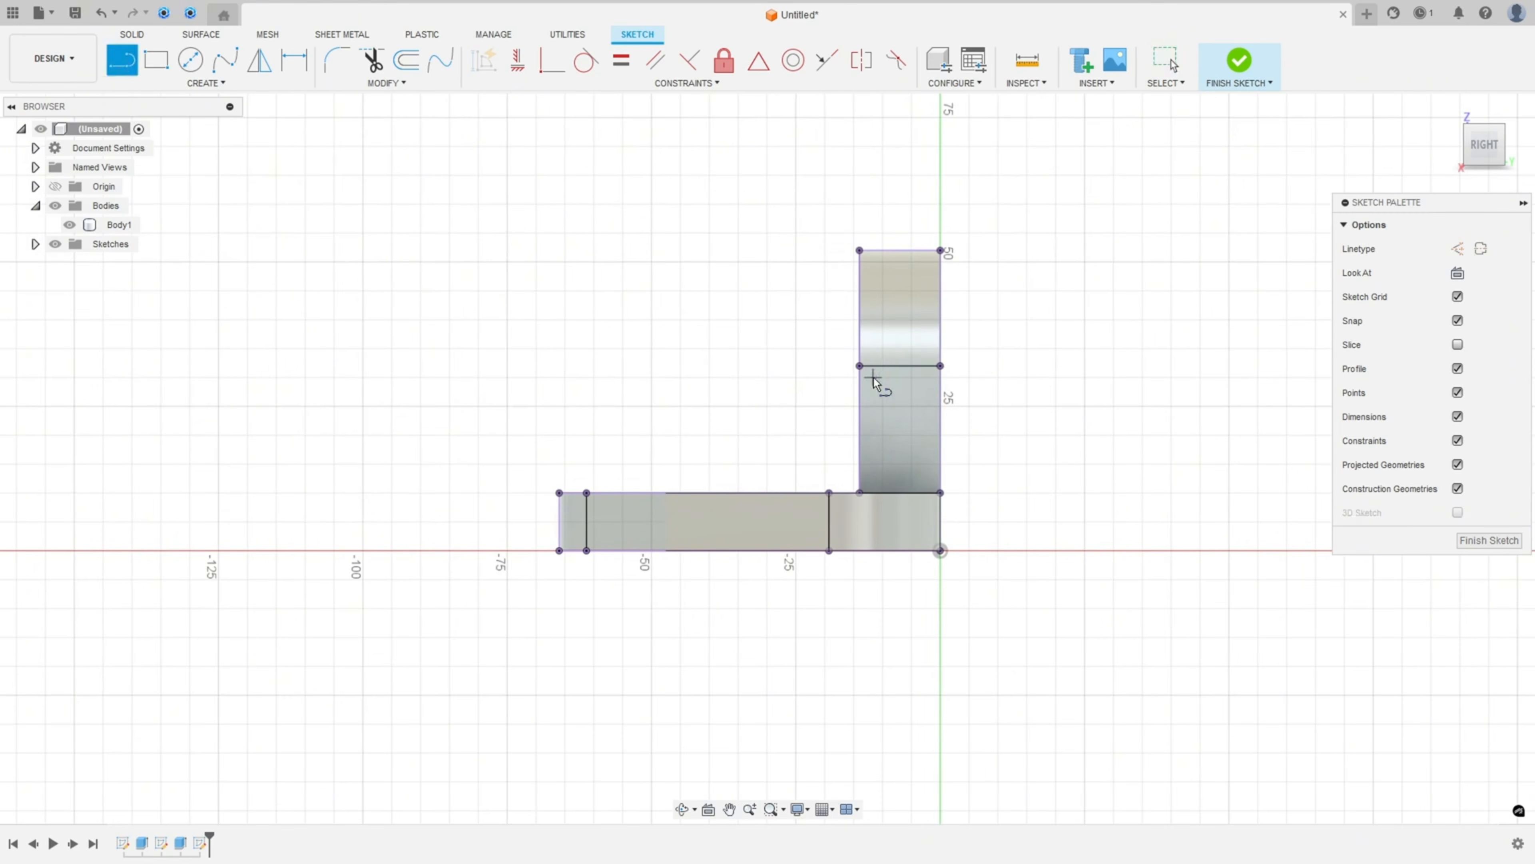
pyautogui.click(859, 365)
pyautogui.click(651, 492)
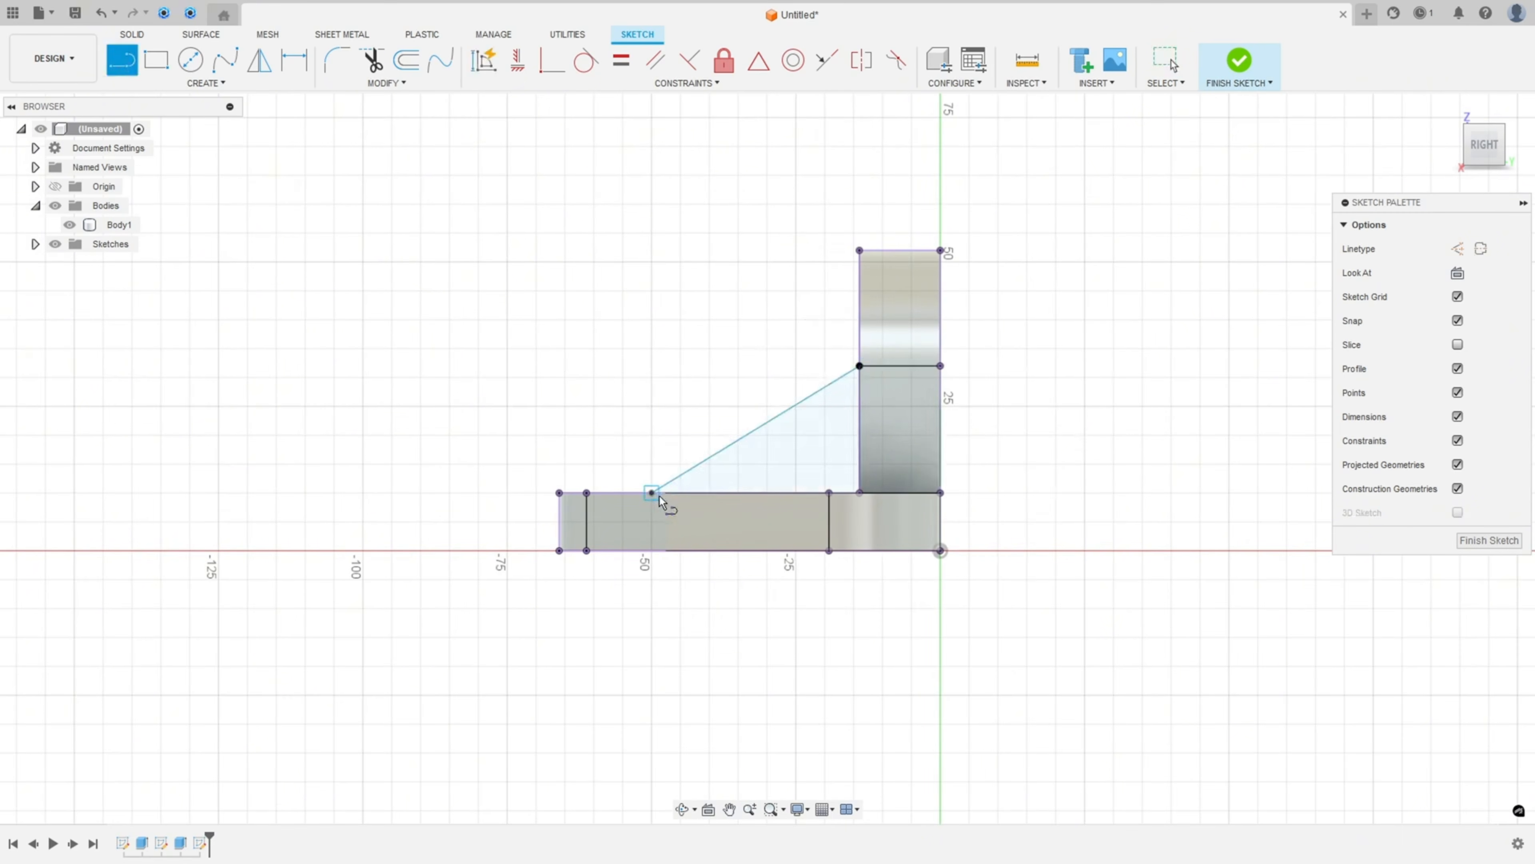
pyautogui.press('Escape')
# Add a driven vertical dimension between the sloped line's upper end and the upright's lower front corner
pyautogui.click(294, 60)
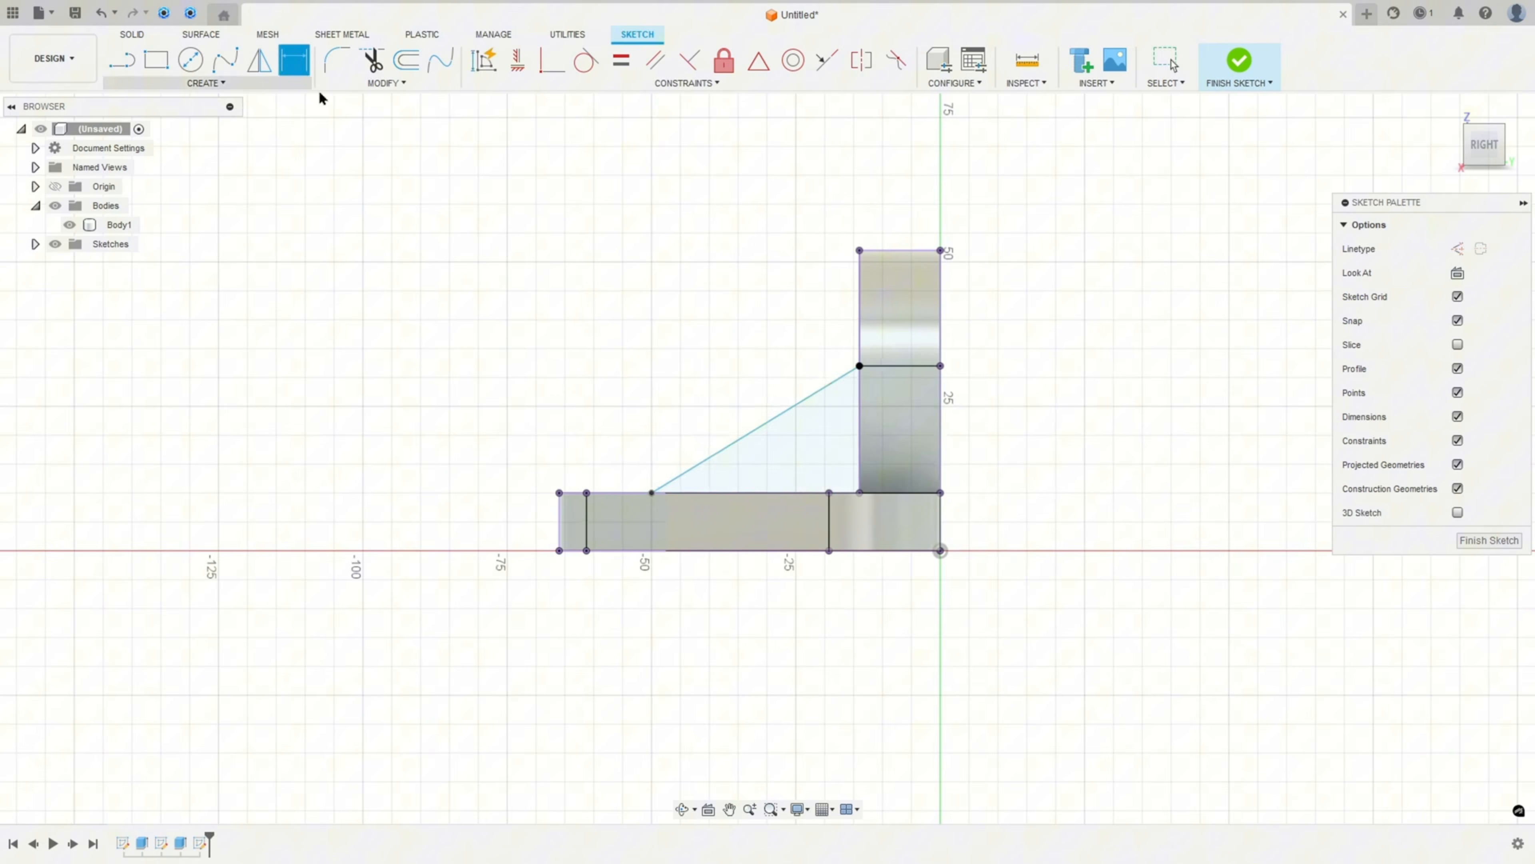
pyautogui.click(859, 366)
pyautogui.click(860, 493)
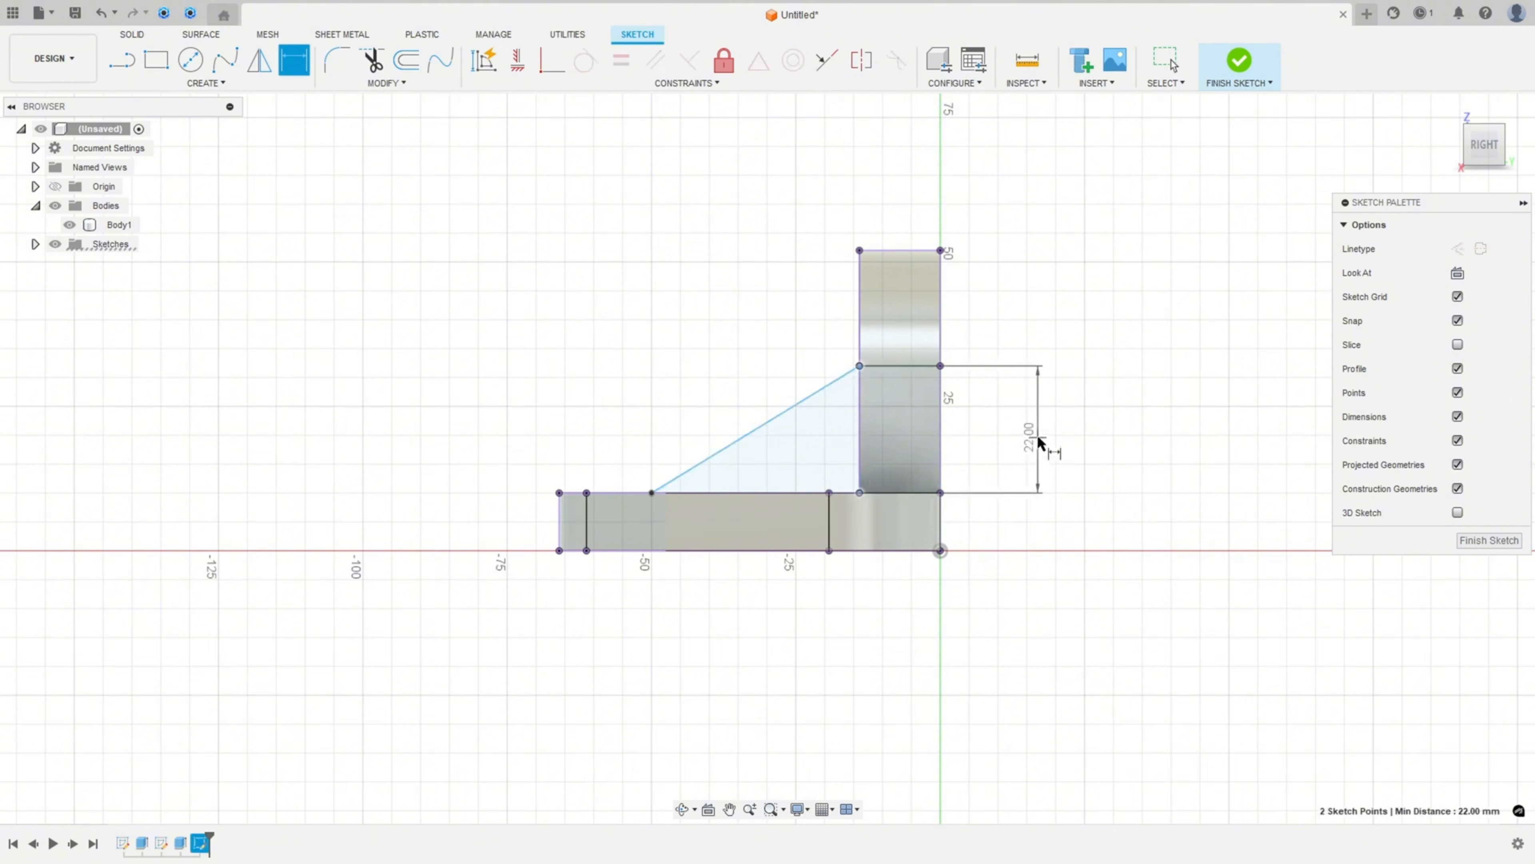
pyautogui.click(1039, 443)
pyautogui.click(843, 473)
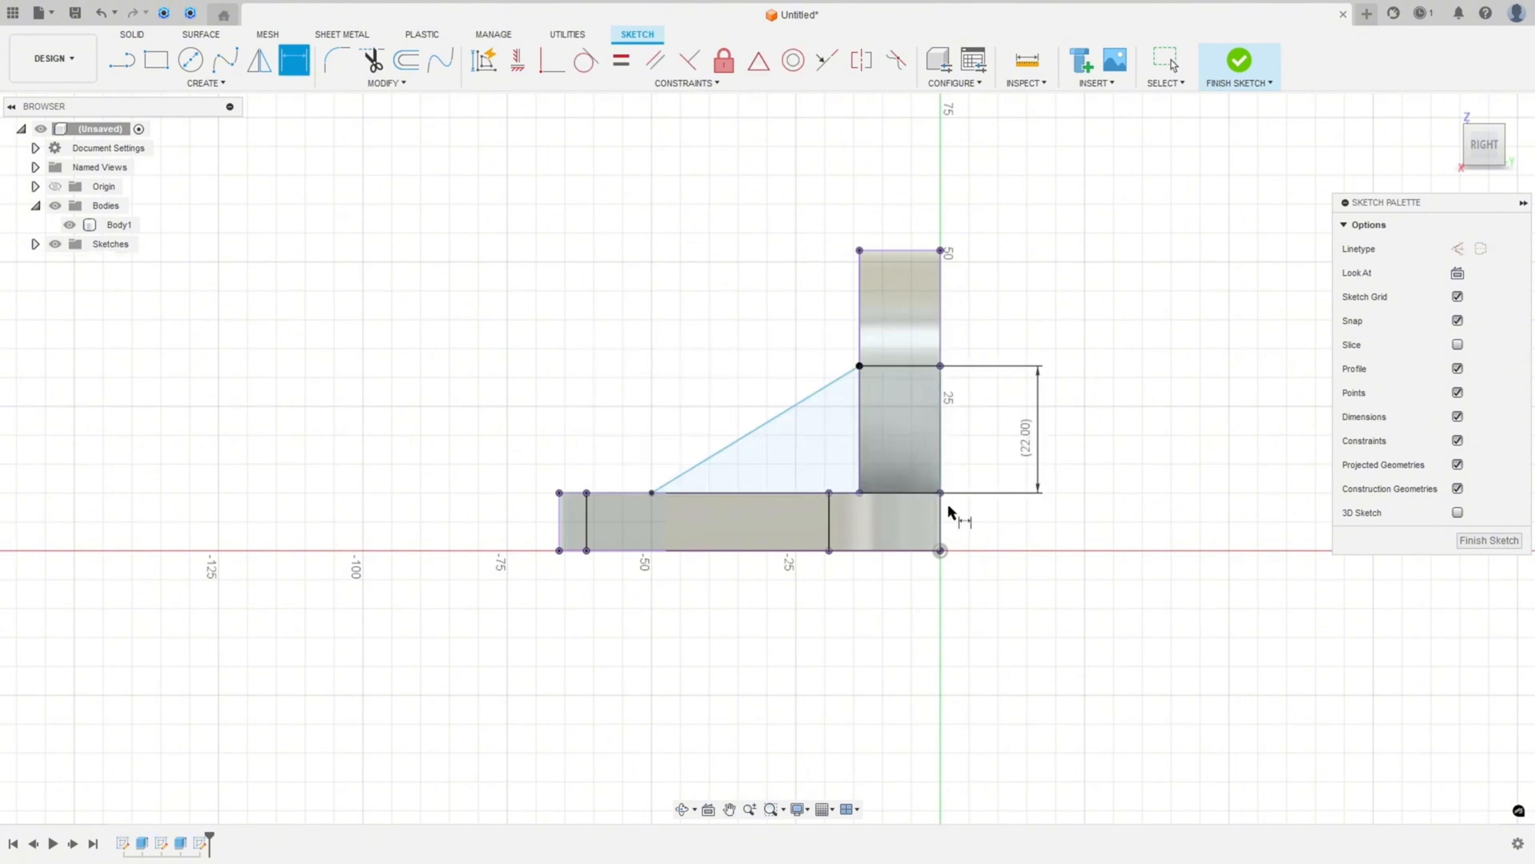
# Dimension the sloped line's horizontal length as 30 mm and finish the sketch
pyautogui.click(651, 493)
pyautogui.click(860, 365)
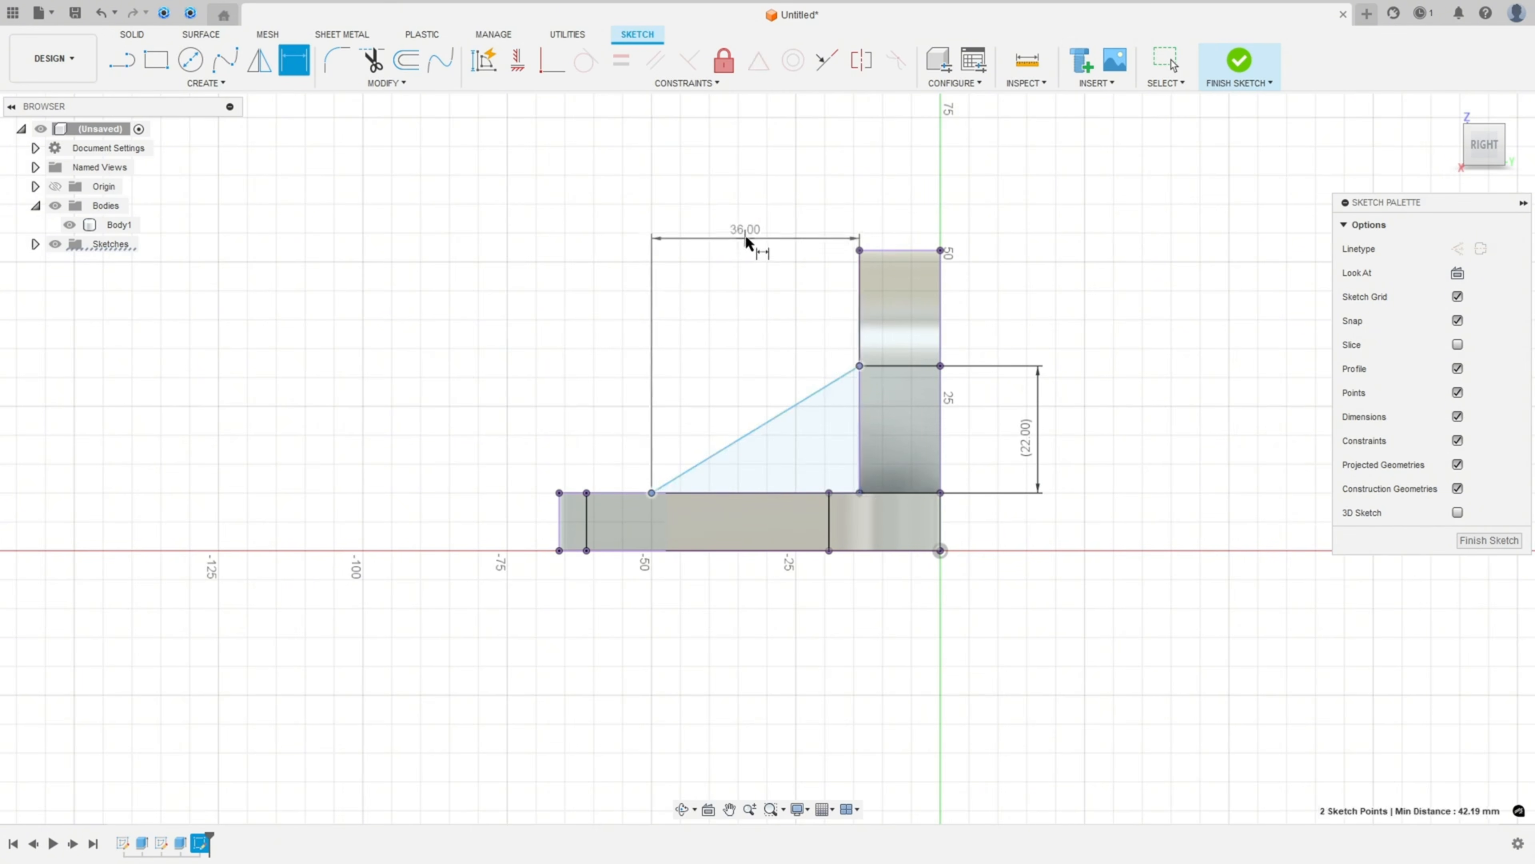
pyautogui.click(741, 235)
pyautogui.write('30')
pyautogui.press('Return')
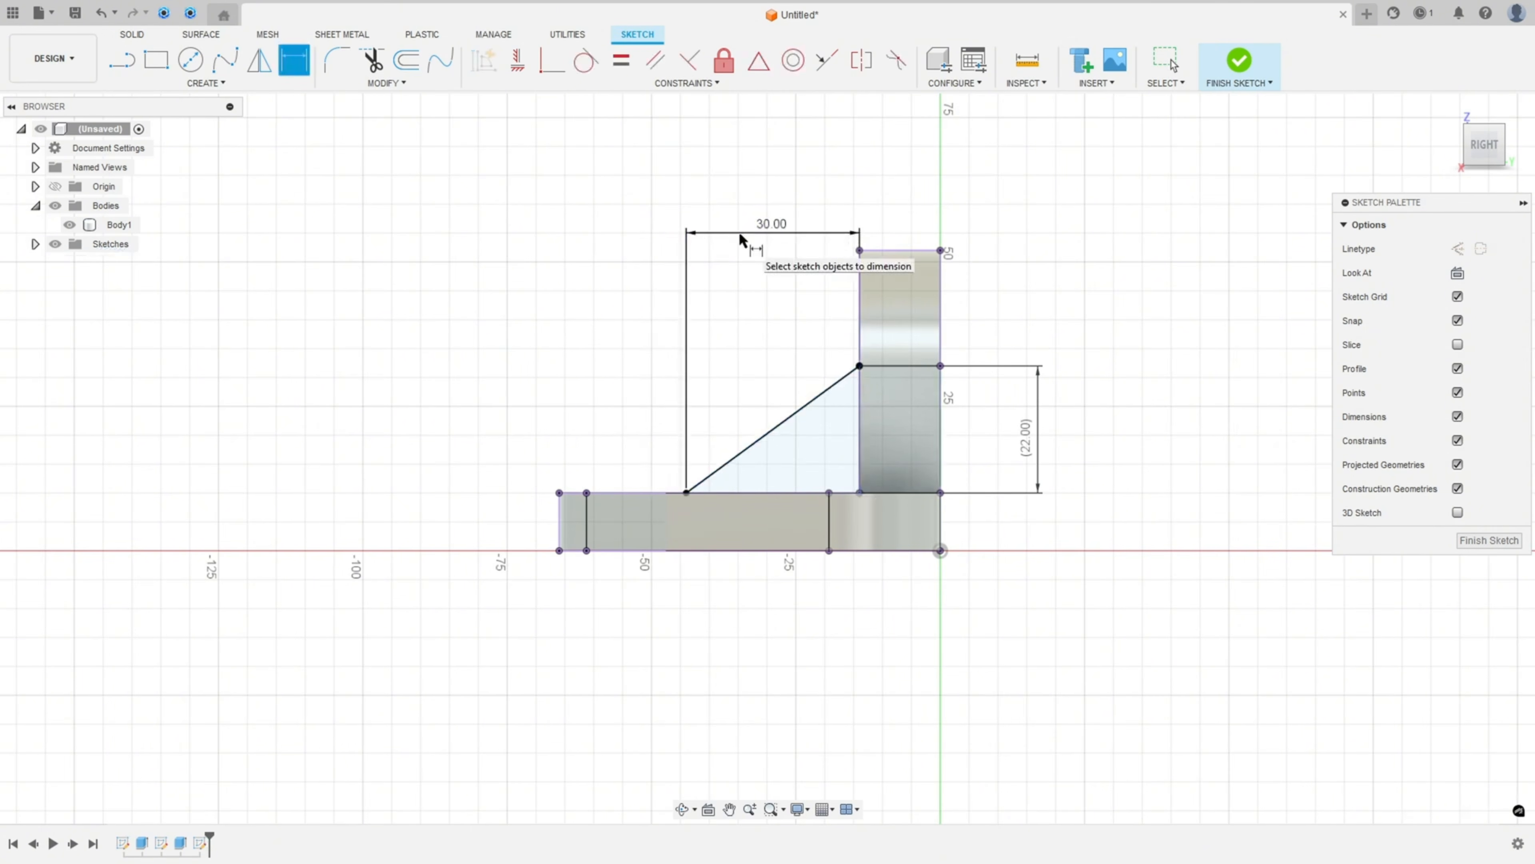
pyautogui.click(1239, 60)
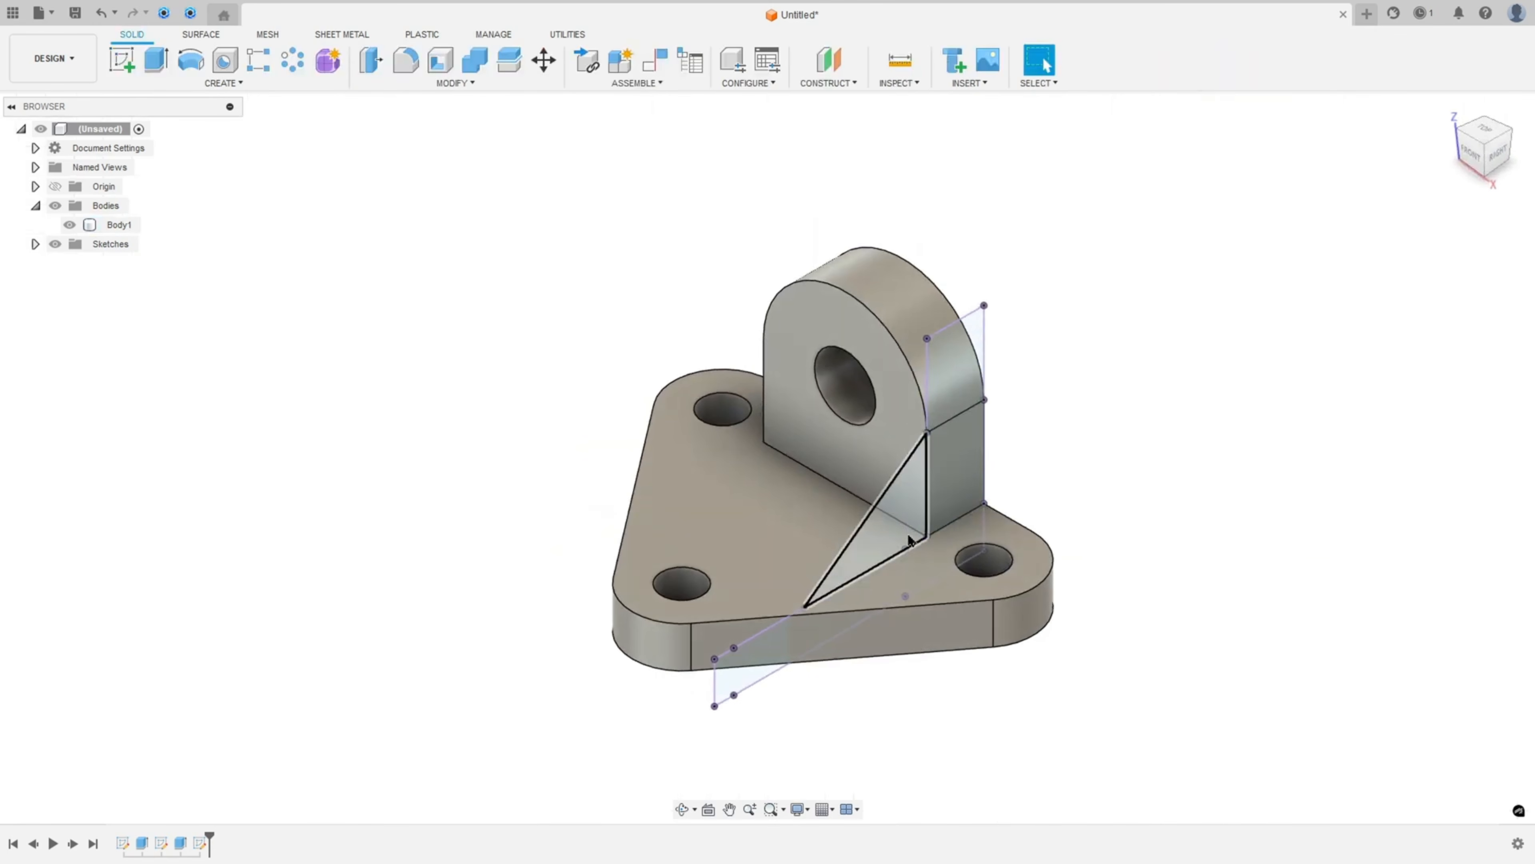
# Start a rib from the sloped sketch line and set its thickness to -5 mm, towards the inside of the upright
pyautogui.click(213, 85)
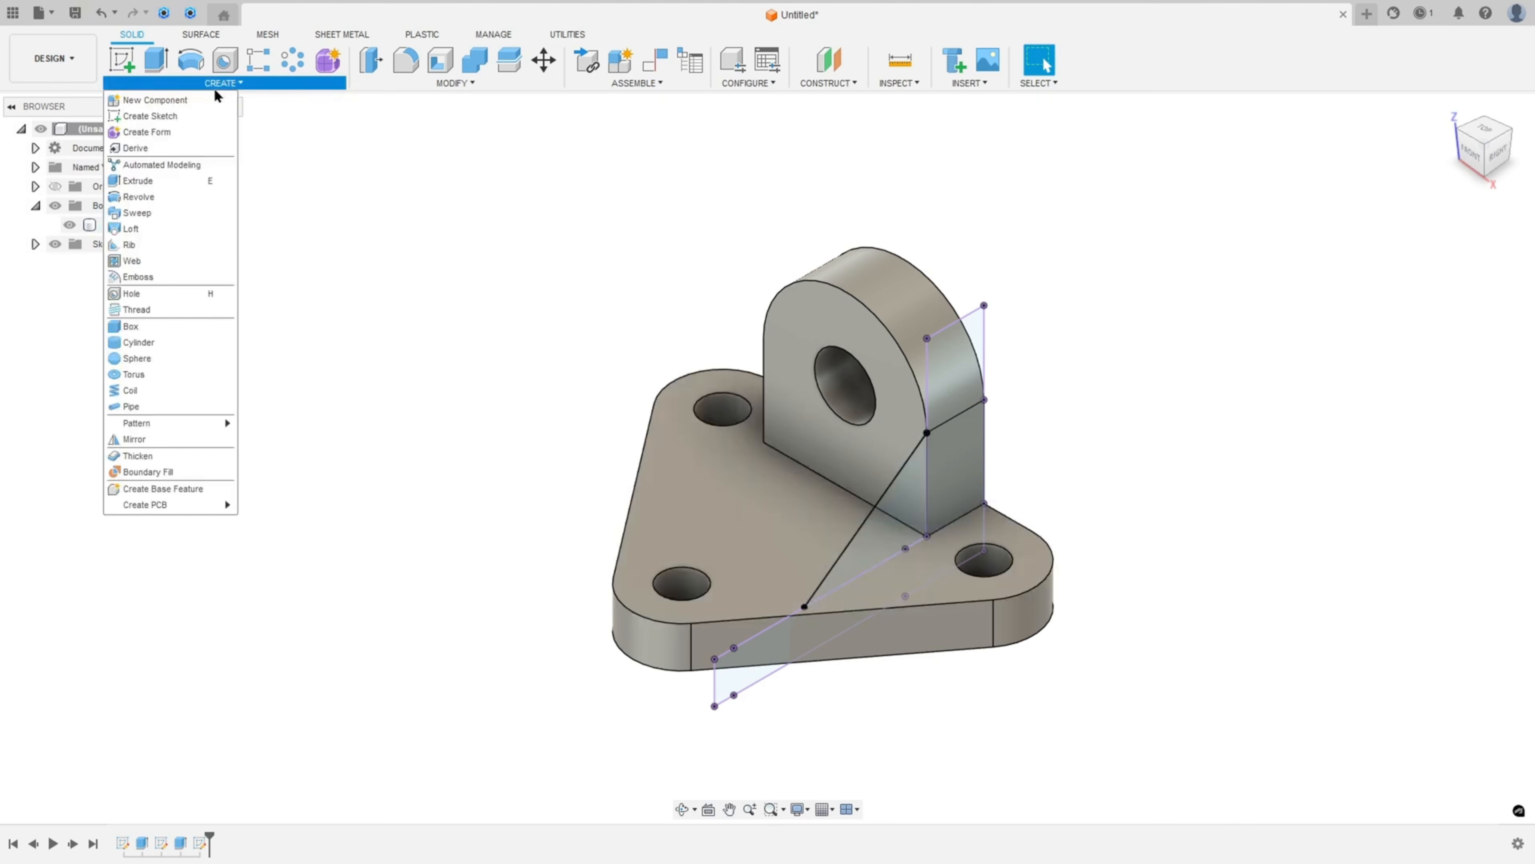
pyautogui.click(142, 245)
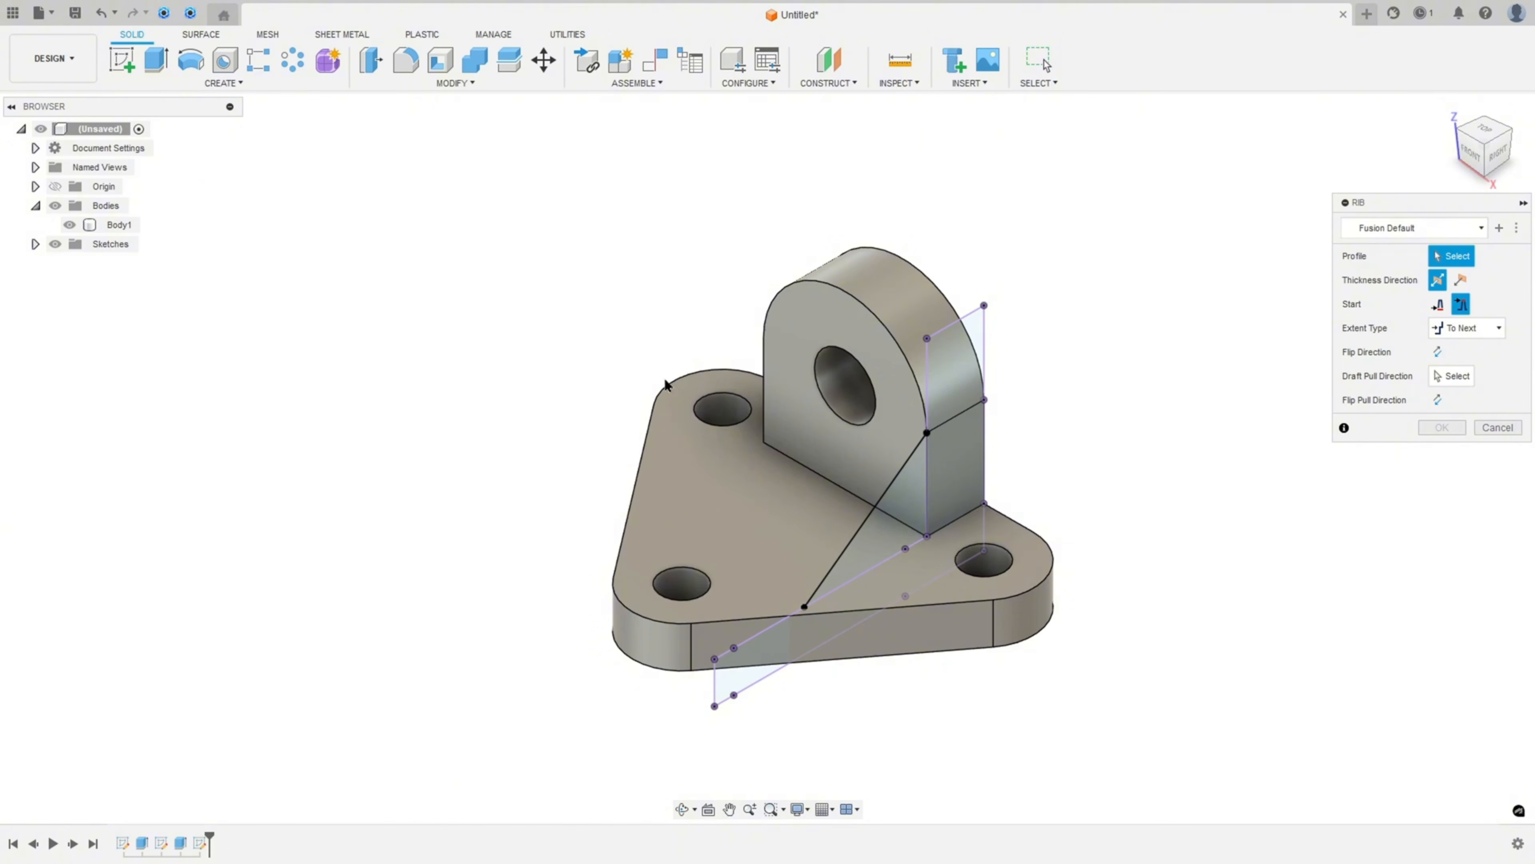
pyautogui.click(888, 505)
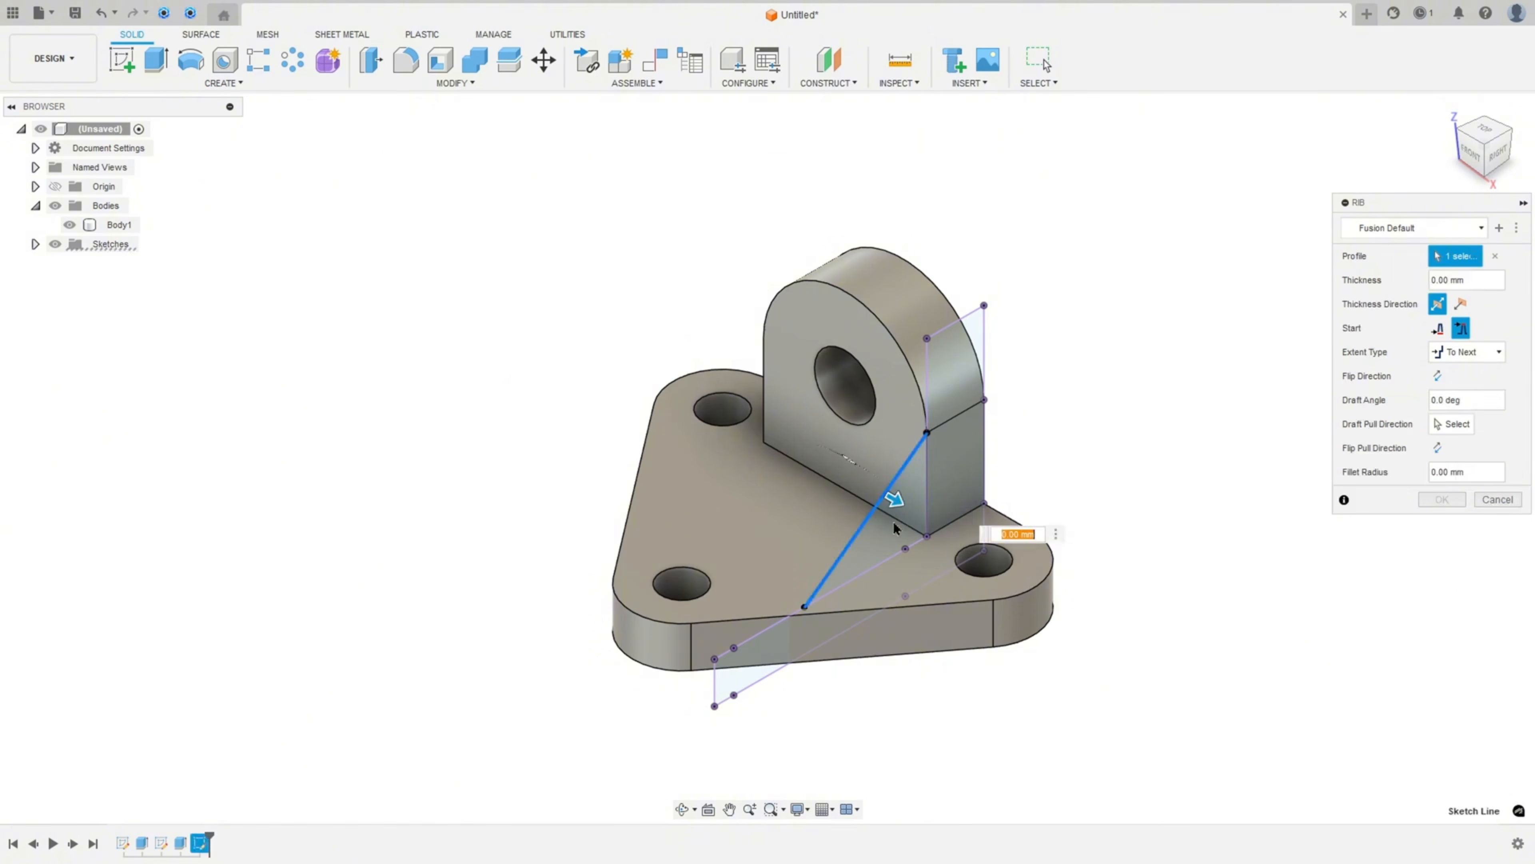
pyautogui.keyDown('shift'); pyautogui.moveTo(1084, 569); pyautogui.dragTo(1154, 569, button='middle'); pyautogui.keyUp('shift')
pyautogui.moveTo(904, 445); pyautogui.dragTo(887, 445)
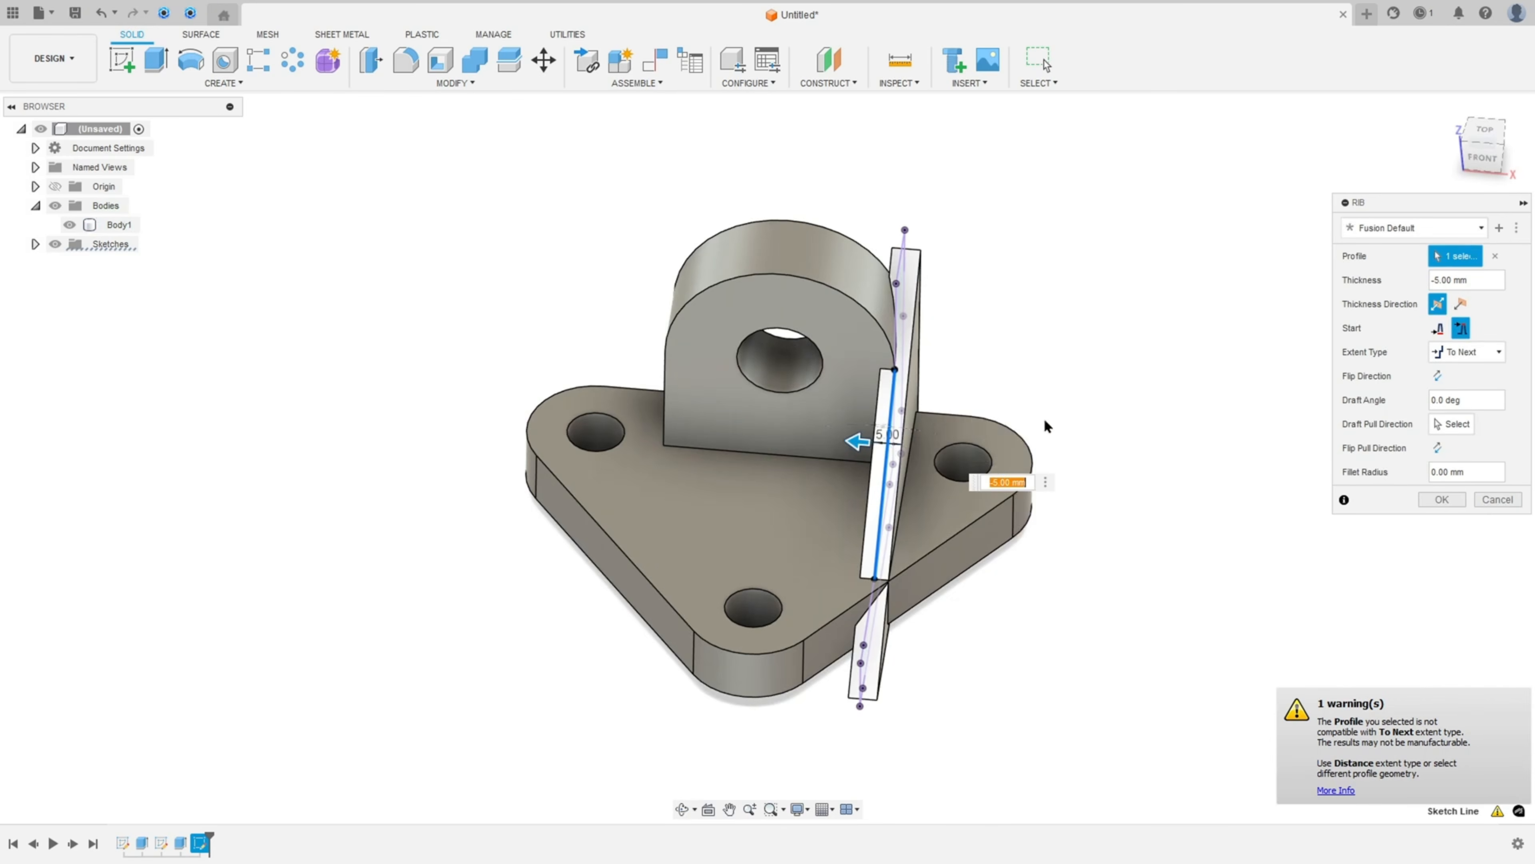
pyautogui.keyDown('shift'); pyautogui.moveTo(1043, 418); pyautogui.dragTo(1148, 416, button='middle'); pyautogui.keyUp('shift')
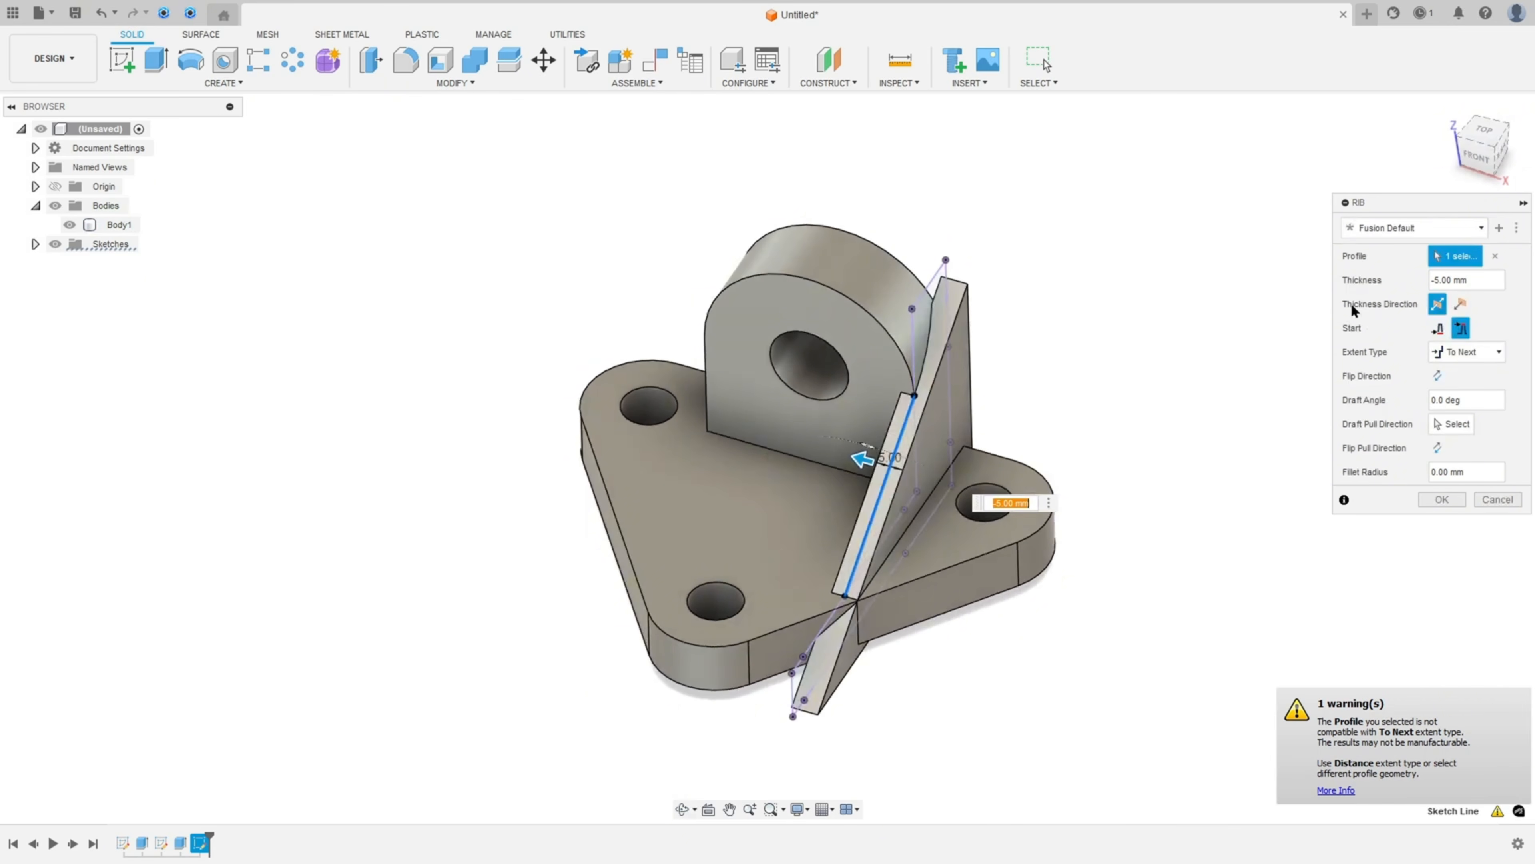
# Change the rib's thickness direction so it fills the triangle between upright and base within the side face, and finish the rib
pyautogui.click(1459, 305)
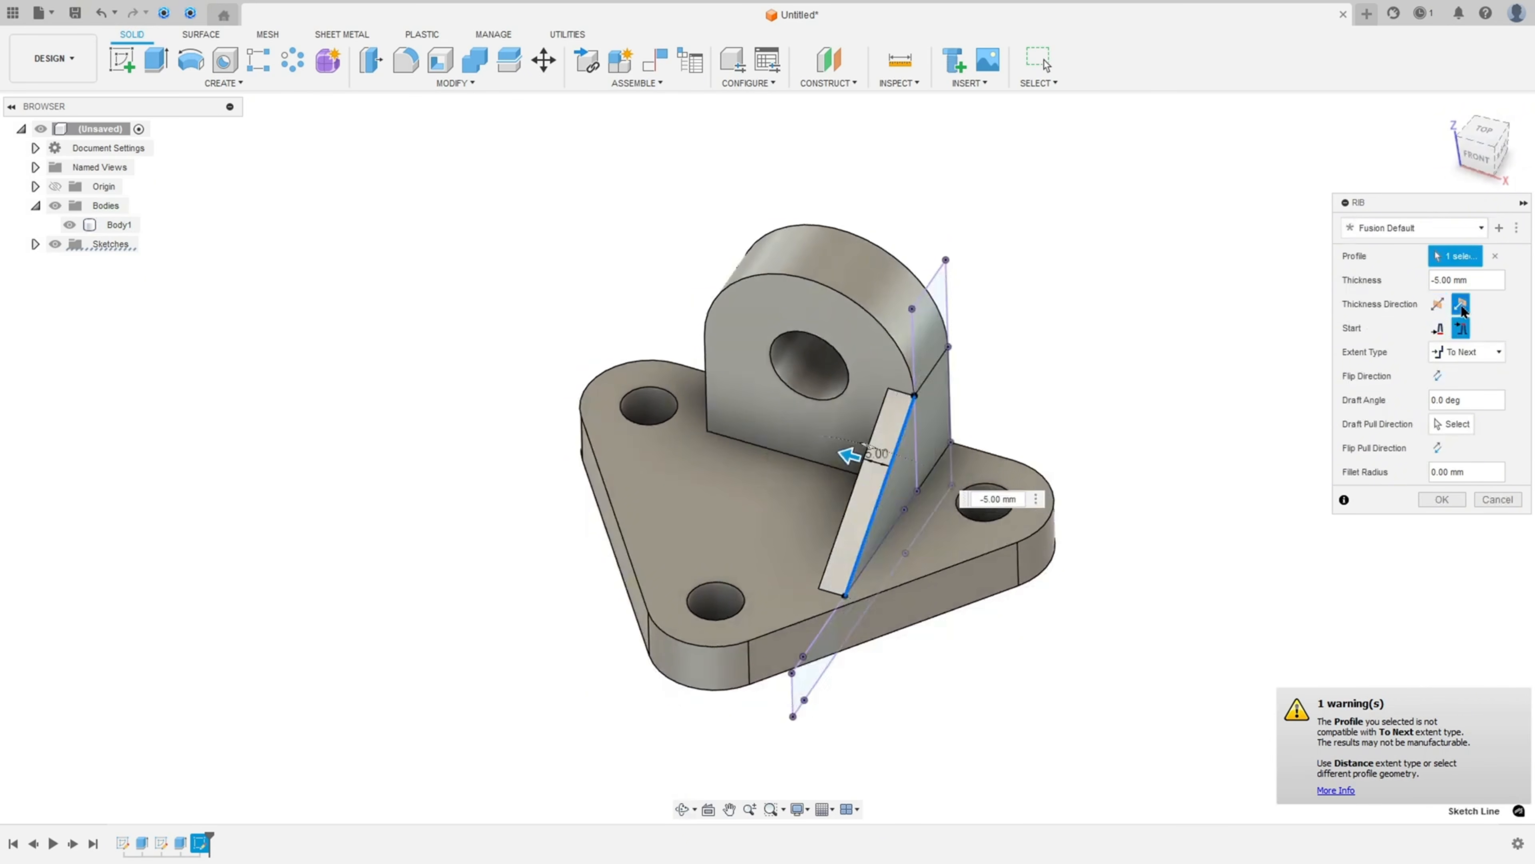
pyautogui.moveTo(1136, 394)
pyautogui.keyDown('shift'); pyautogui.mouseDown(button='middle')
pyautogui.moveTo(1178, 367)
pyautogui.moveTo(1083, 350)
pyautogui.moveTo(1151, 375)
pyautogui.moveTo(1138, 387)
pyautogui.mouseUp(button='middle'); pyautogui.keyUp('shift')
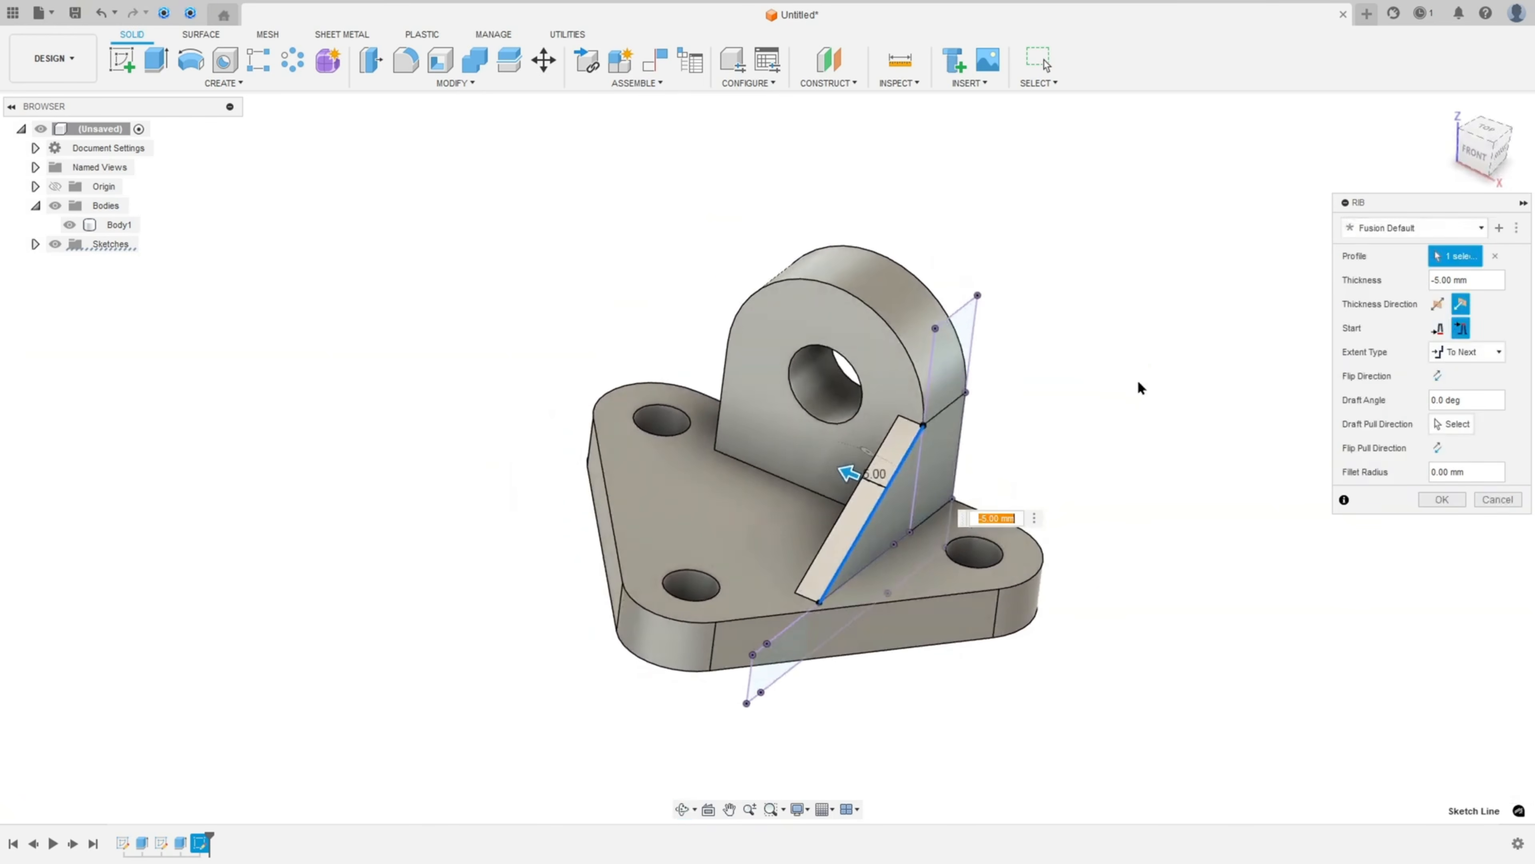
pyautogui.keyDown('shift'); pyautogui.moveTo(1184, 456); pyautogui.dragTo(1254, 490, button='middle'); pyautogui.keyUp('shift')
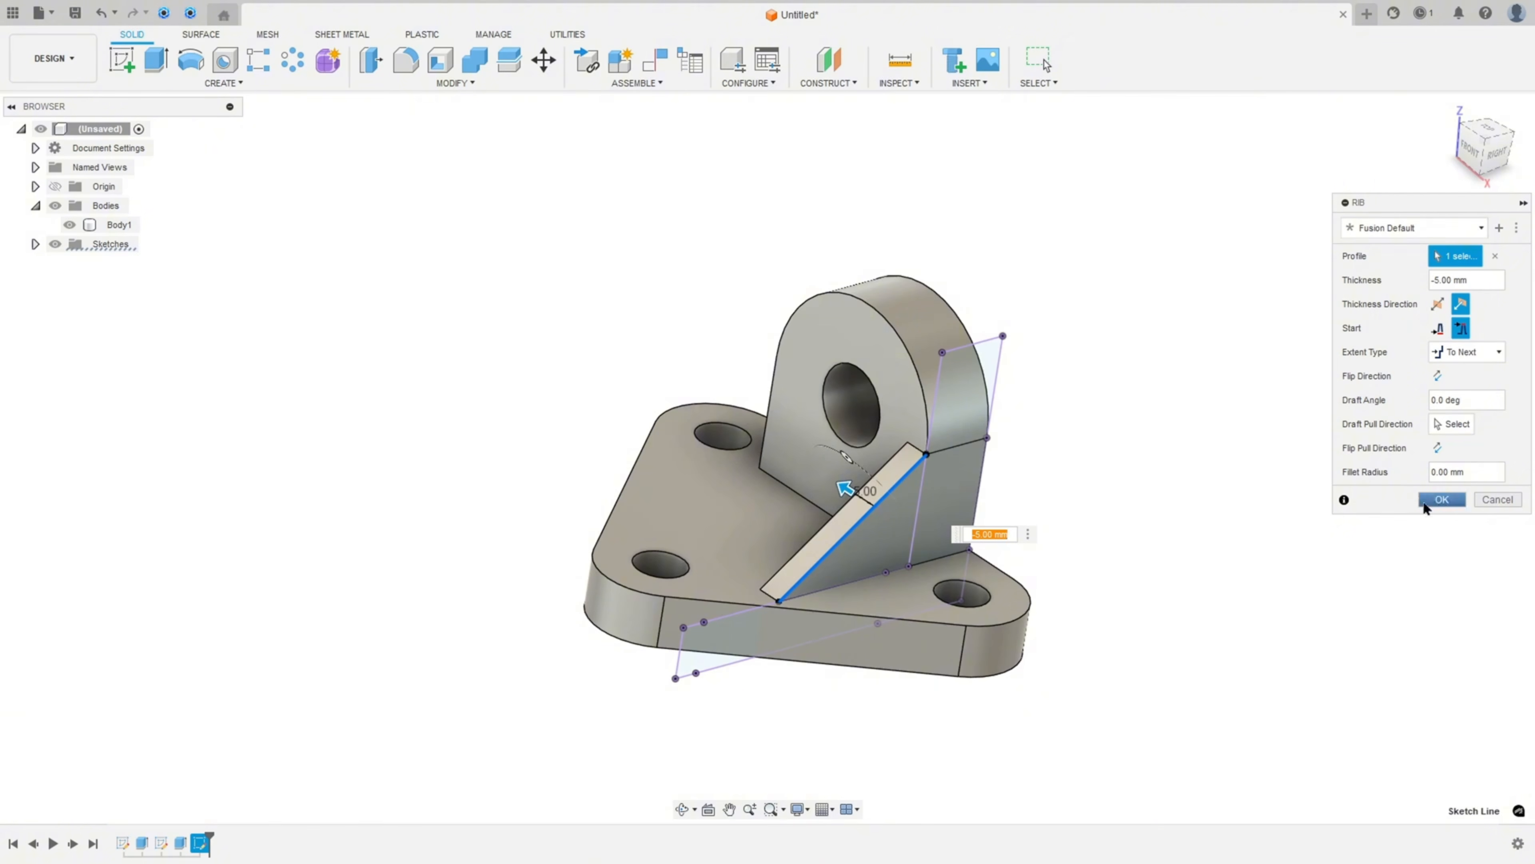
pyautogui.click(1442, 499)
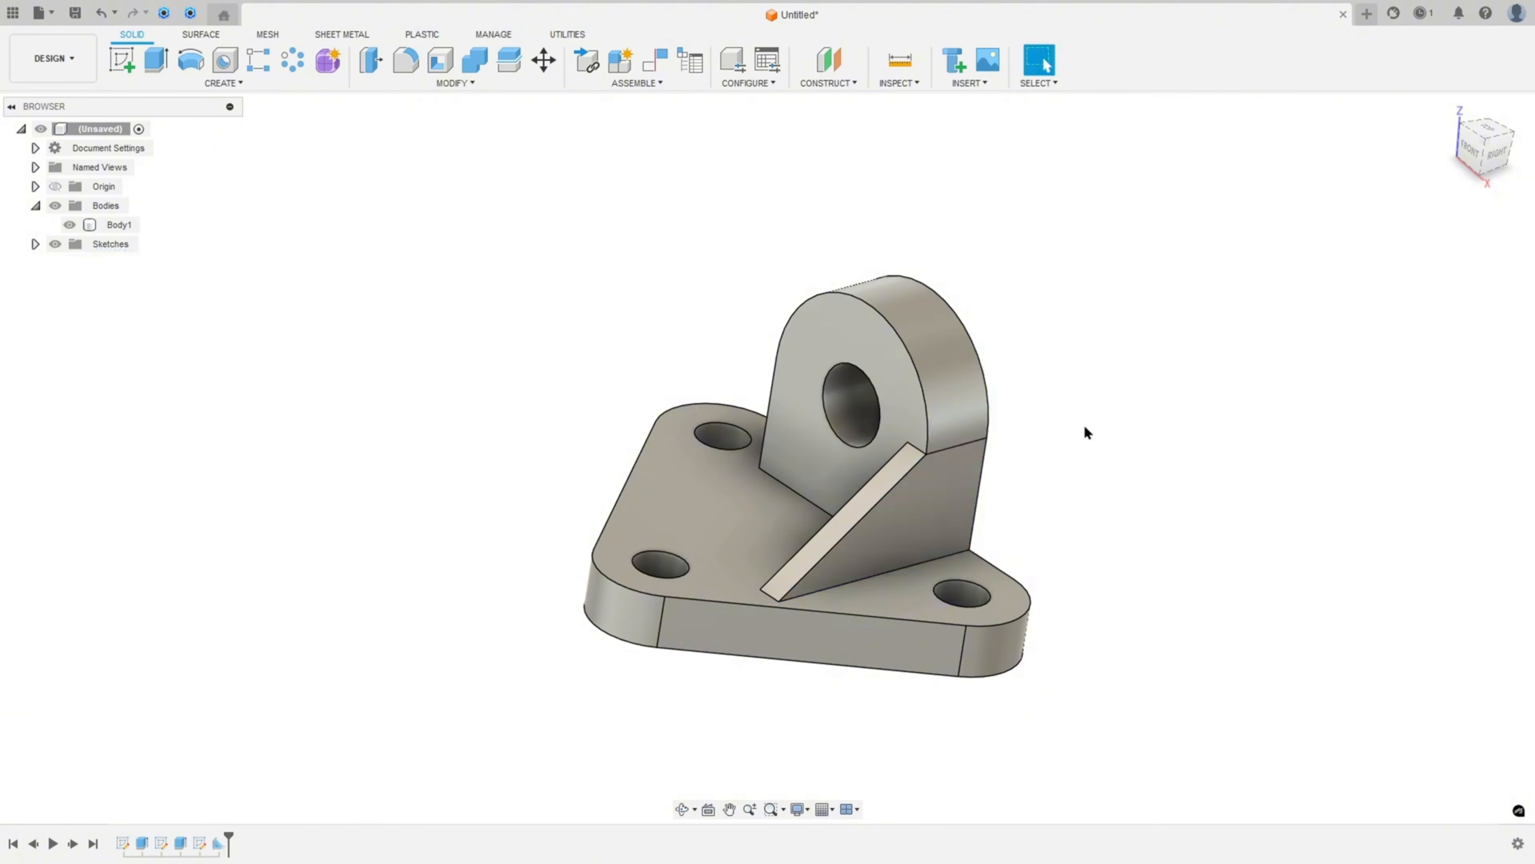
# Mirror the rib as a feature about the vertical origin plane through the middle of the bracket, with compute type Adjust
pyautogui.moveTo(1087, 432)
pyautogui.keyDown('shift'); pyautogui.mouseDown(button='middle')
pyautogui.moveTo(1162, 409)
pyautogui.moveTo(1107, 431)
pyautogui.mouseUp(button='middle'); pyautogui.keyUp('shift')
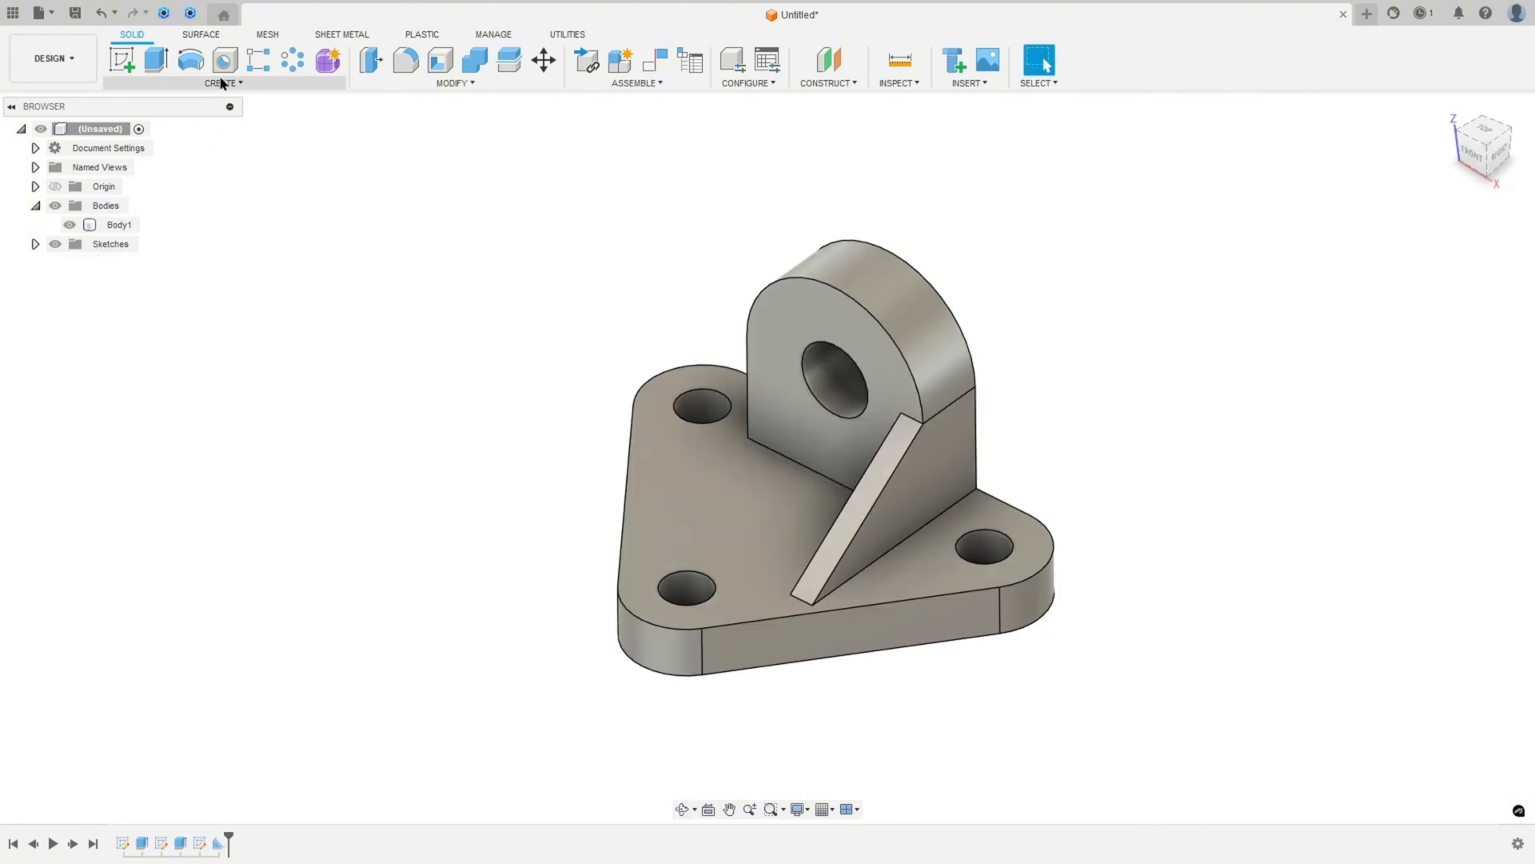
pyautogui.click(228, 82)
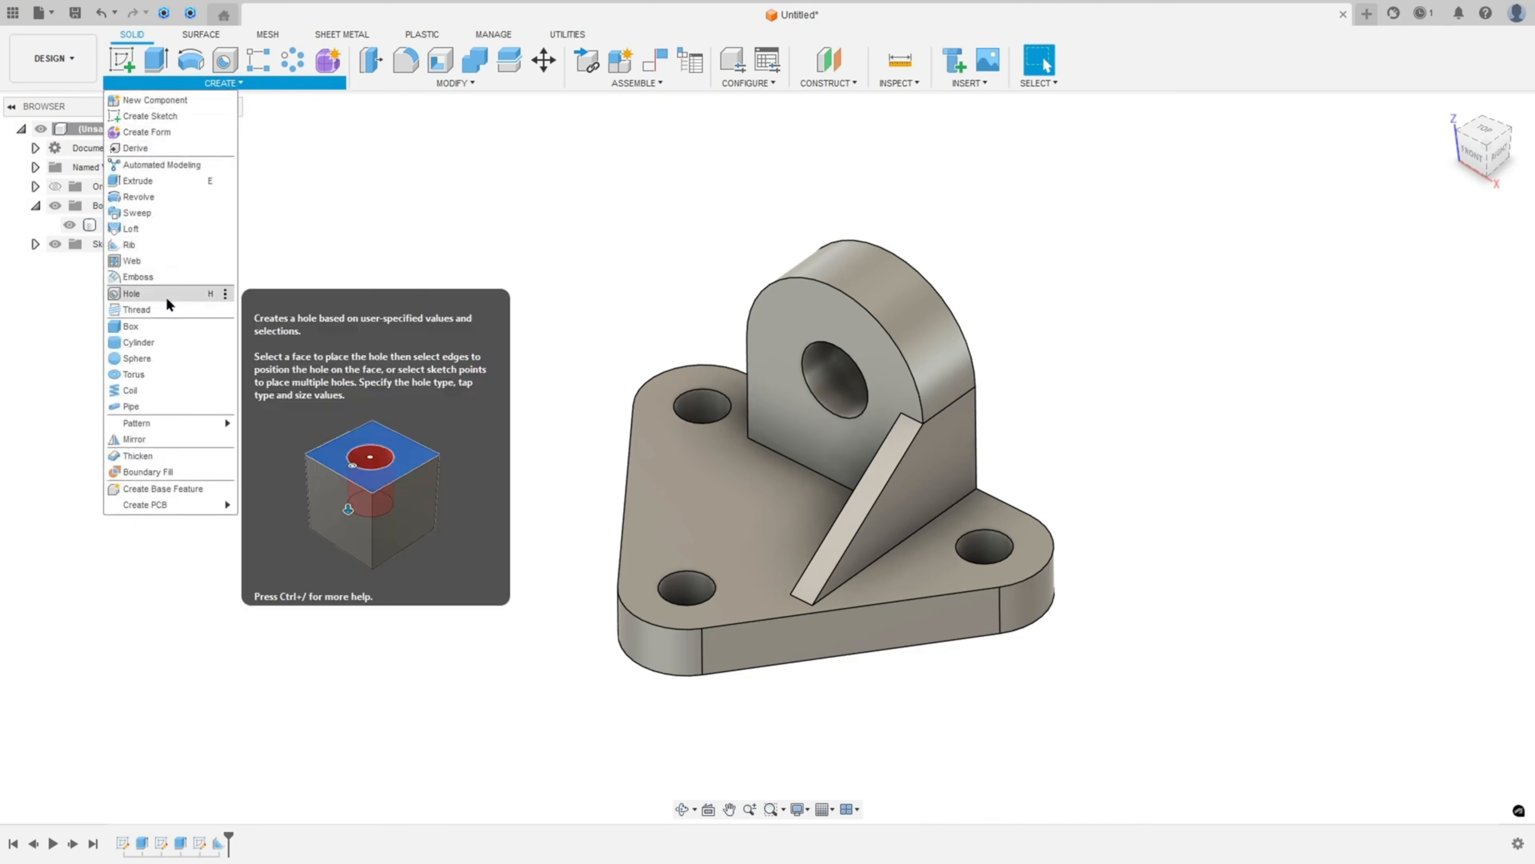
pyautogui.click(145, 439)
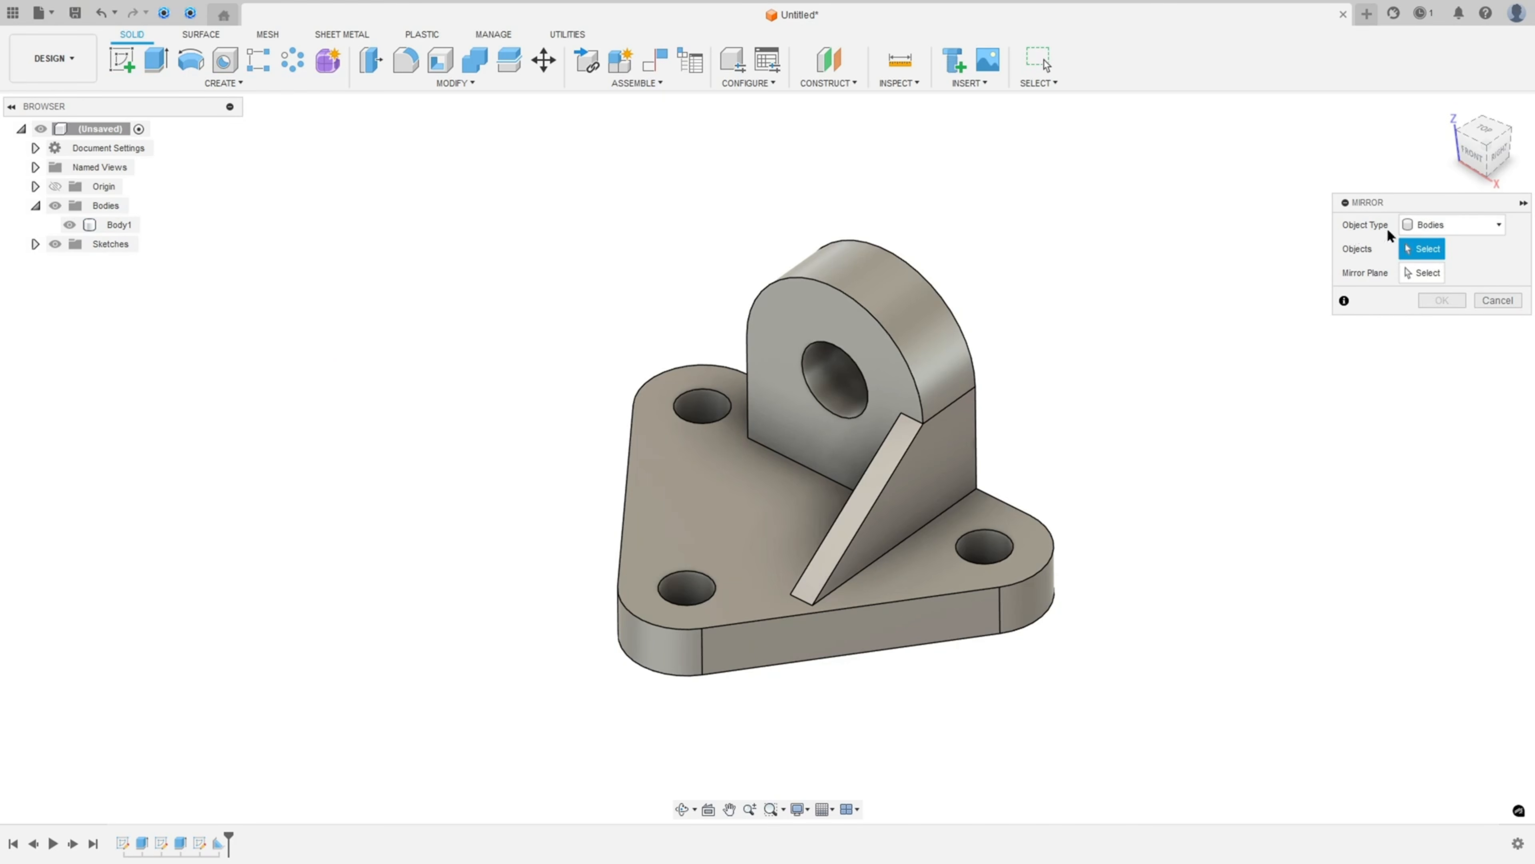
pyautogui.click(1420, 225)
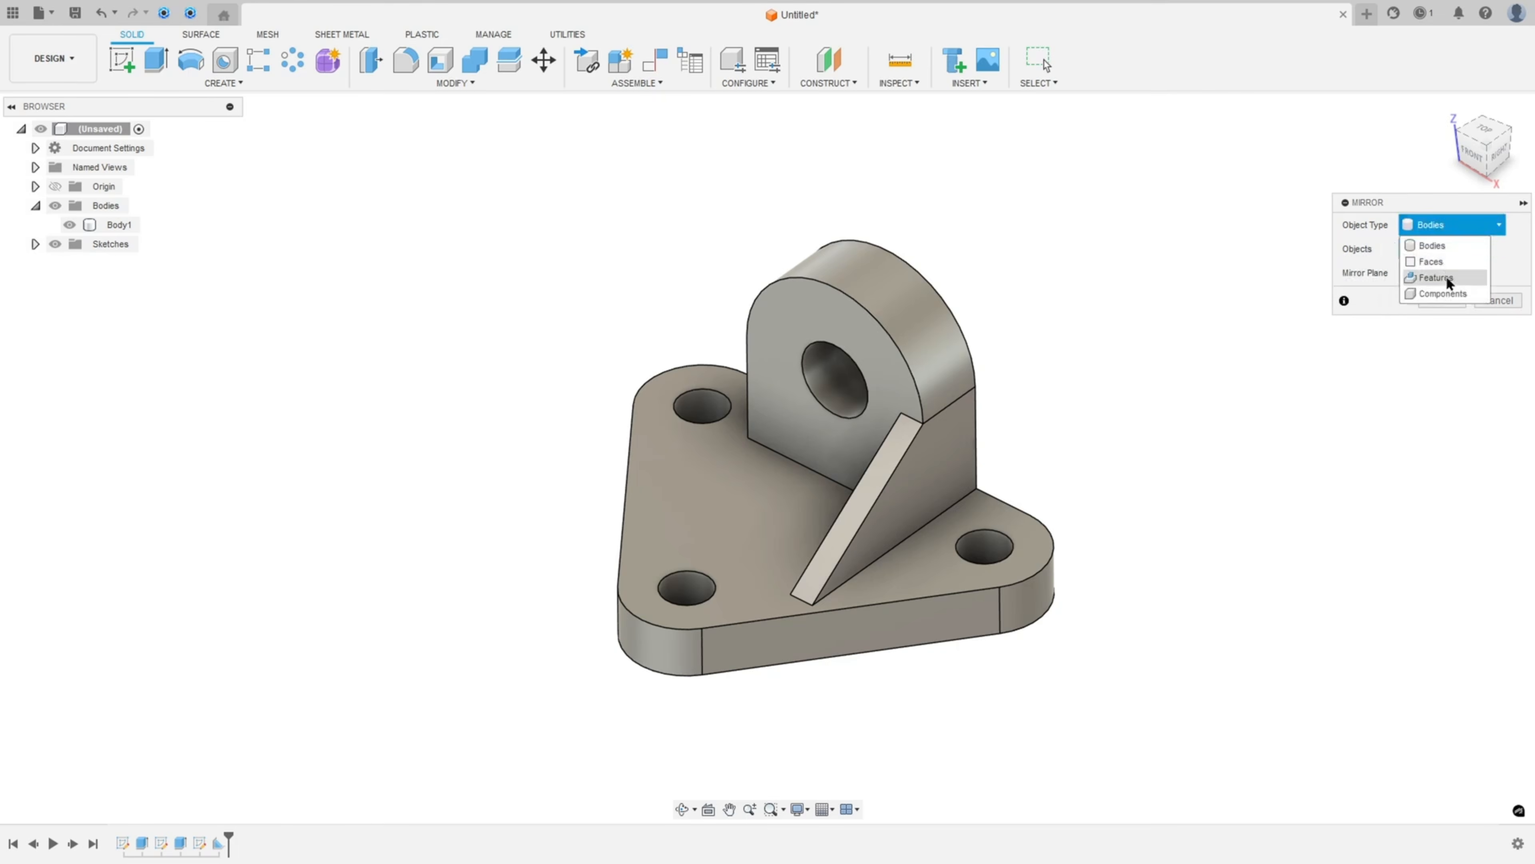
pyautogui.click(1448, 279)
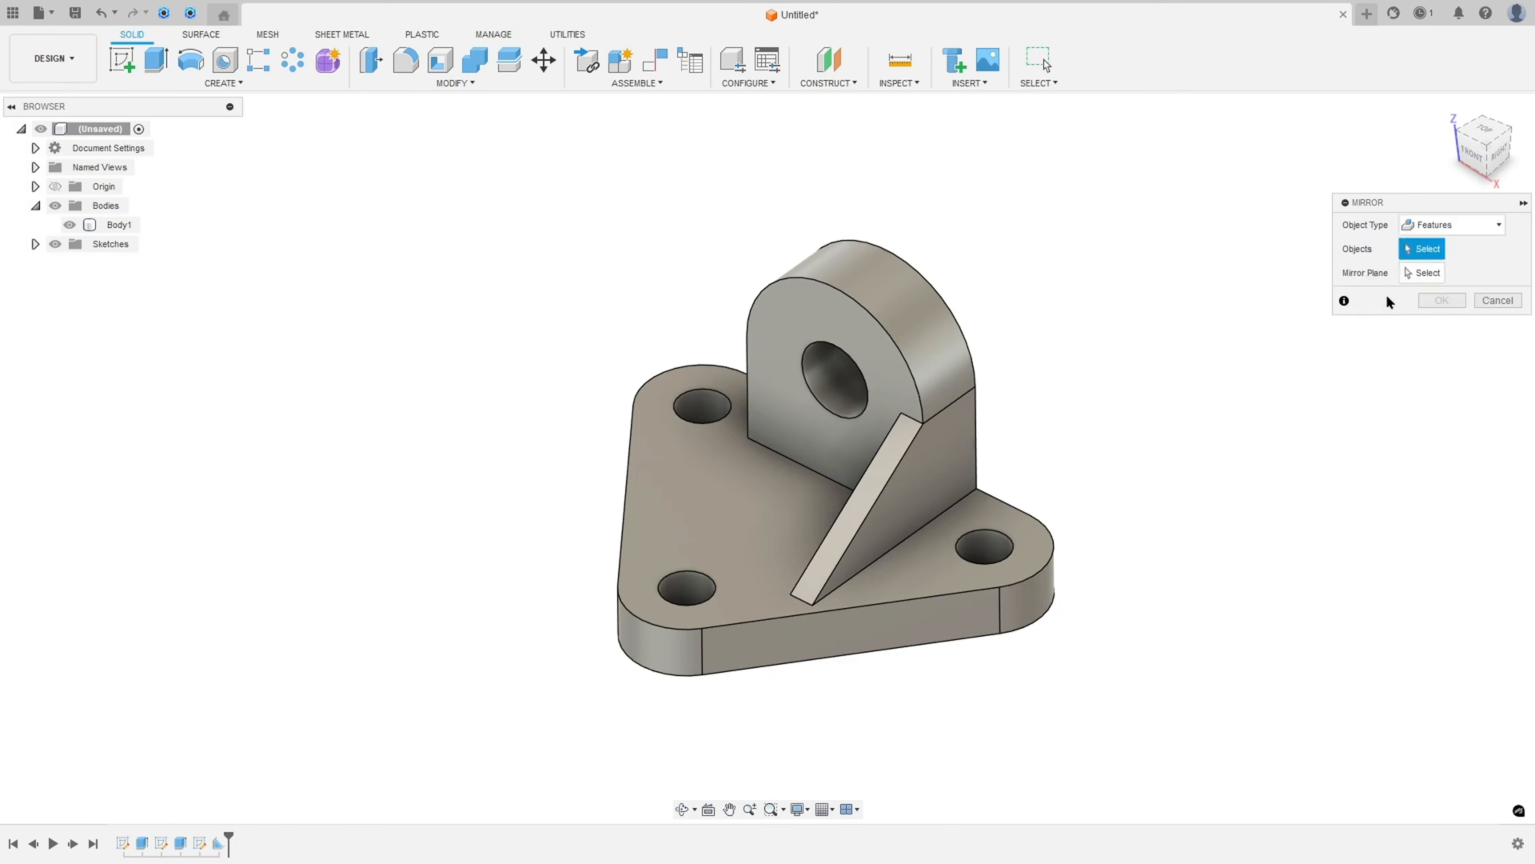
pyautogui.click(219, 843)
pyautogui.click(1432, 273)
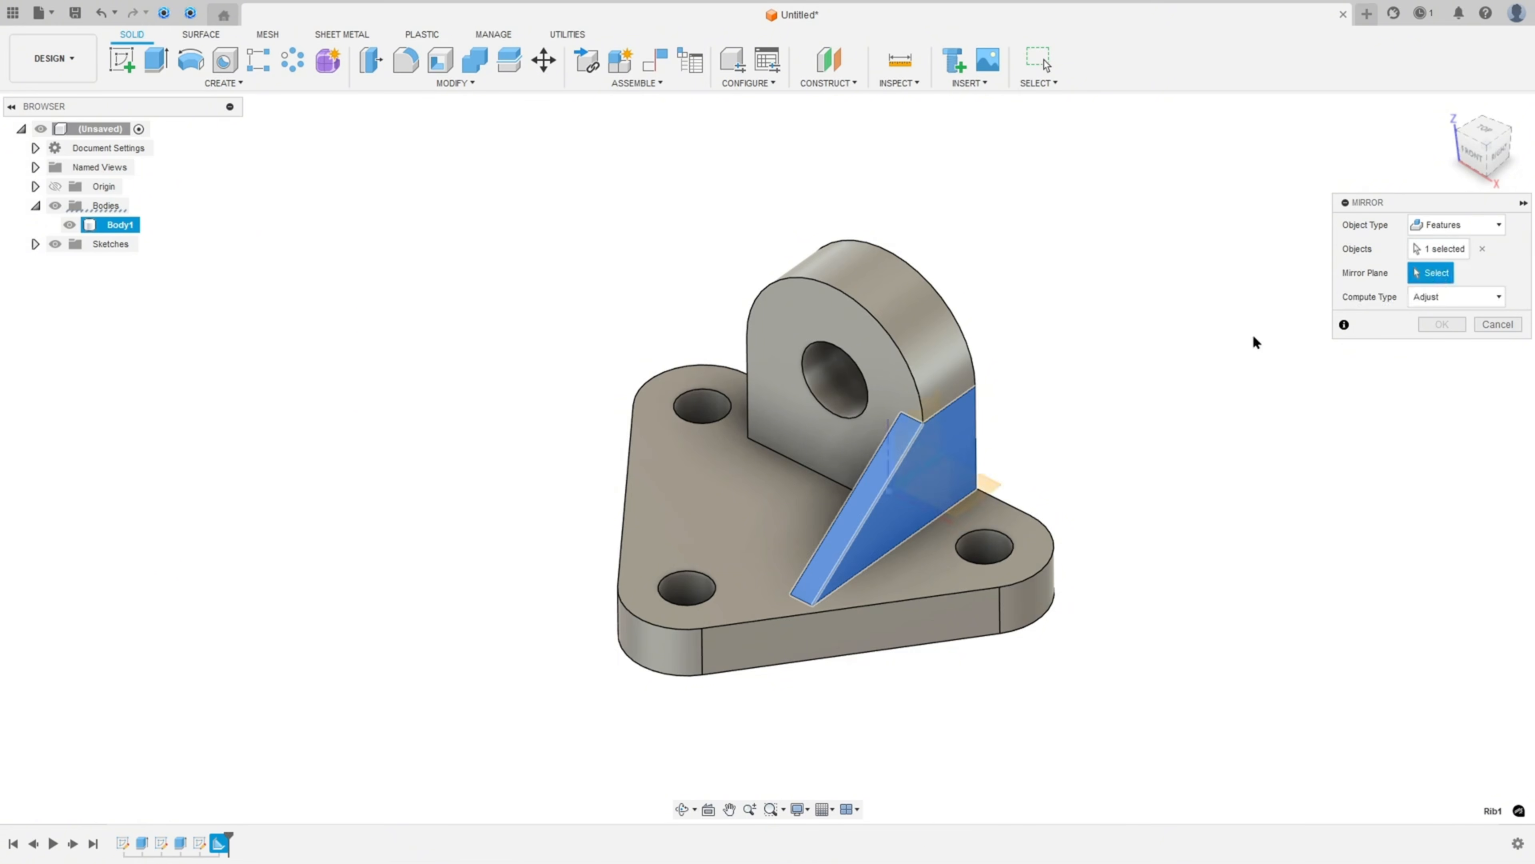
pyautogui.keyDown('shift'); pyautogui.moveTo(1254, 339); pyautogui.dragTo(1325, 372, button='middle'); pyautogui.keyUp('shift')
pyautogui.click(1018, 519)
pyautogui.click(1438, 325)
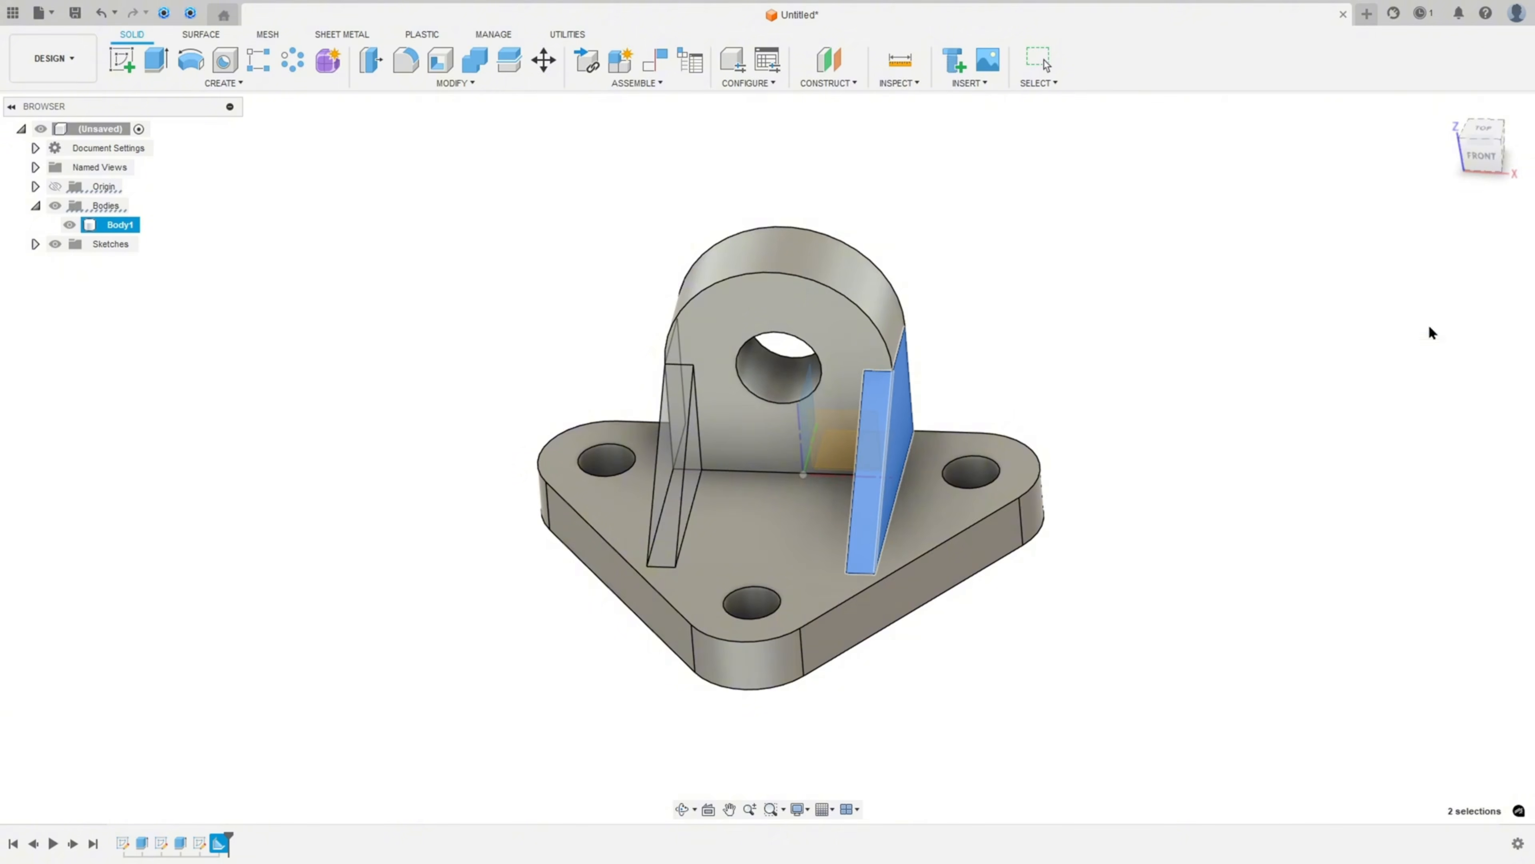
# Apply glossy enamel paint appearances: black to the body, red to the rib faces and yellow to all hole faces
pyautogui.keyDown('shift'); pyautogui.moveTo(1179, 305); pyautogui.dragTo(1243, 287, button='middle'); pyautogui.keyUp('shift')
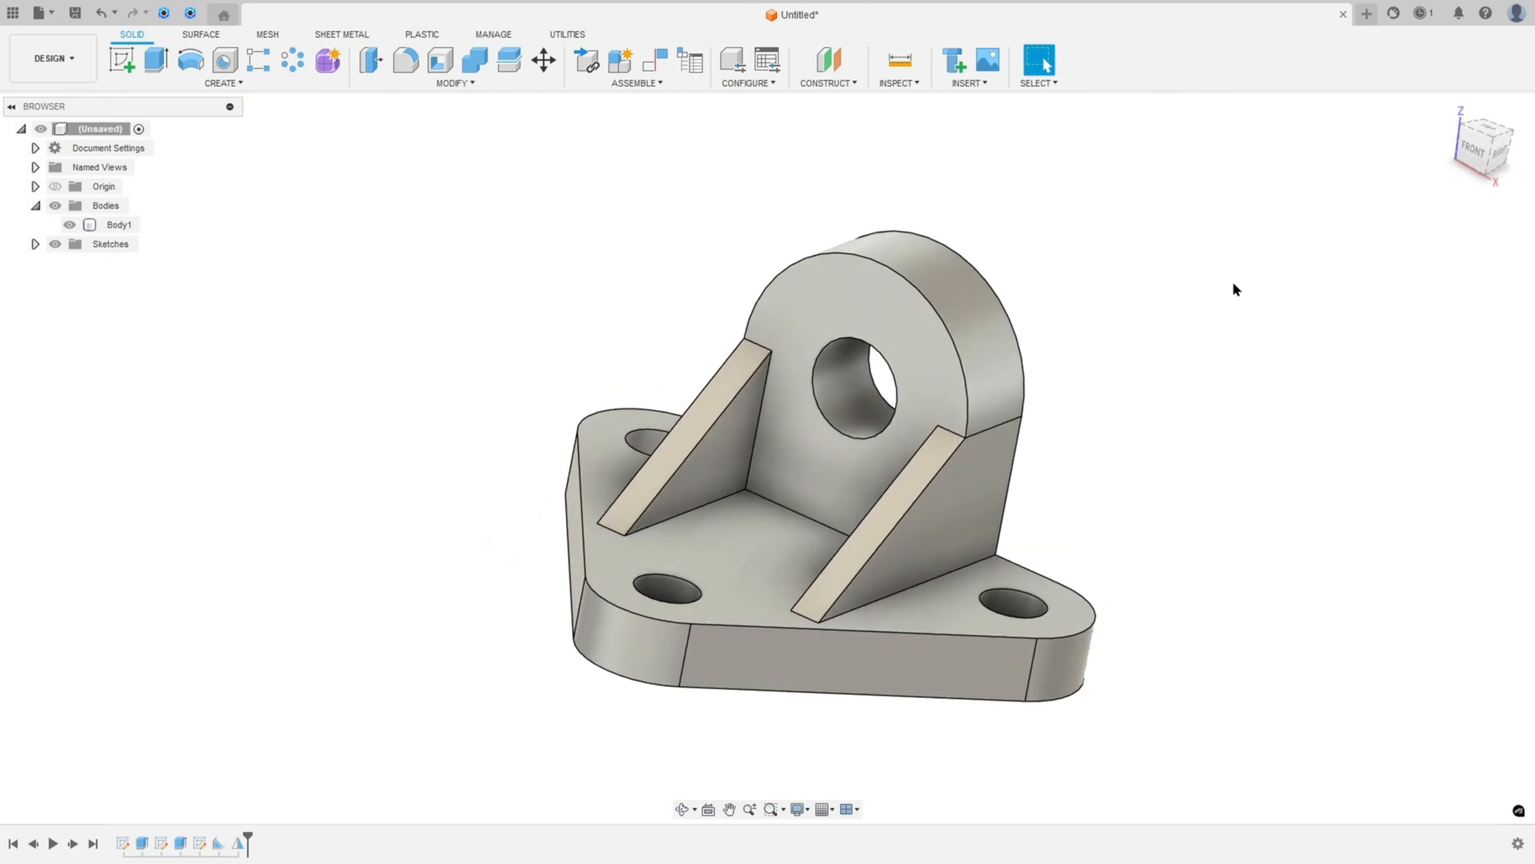
pyautogui.press('a')
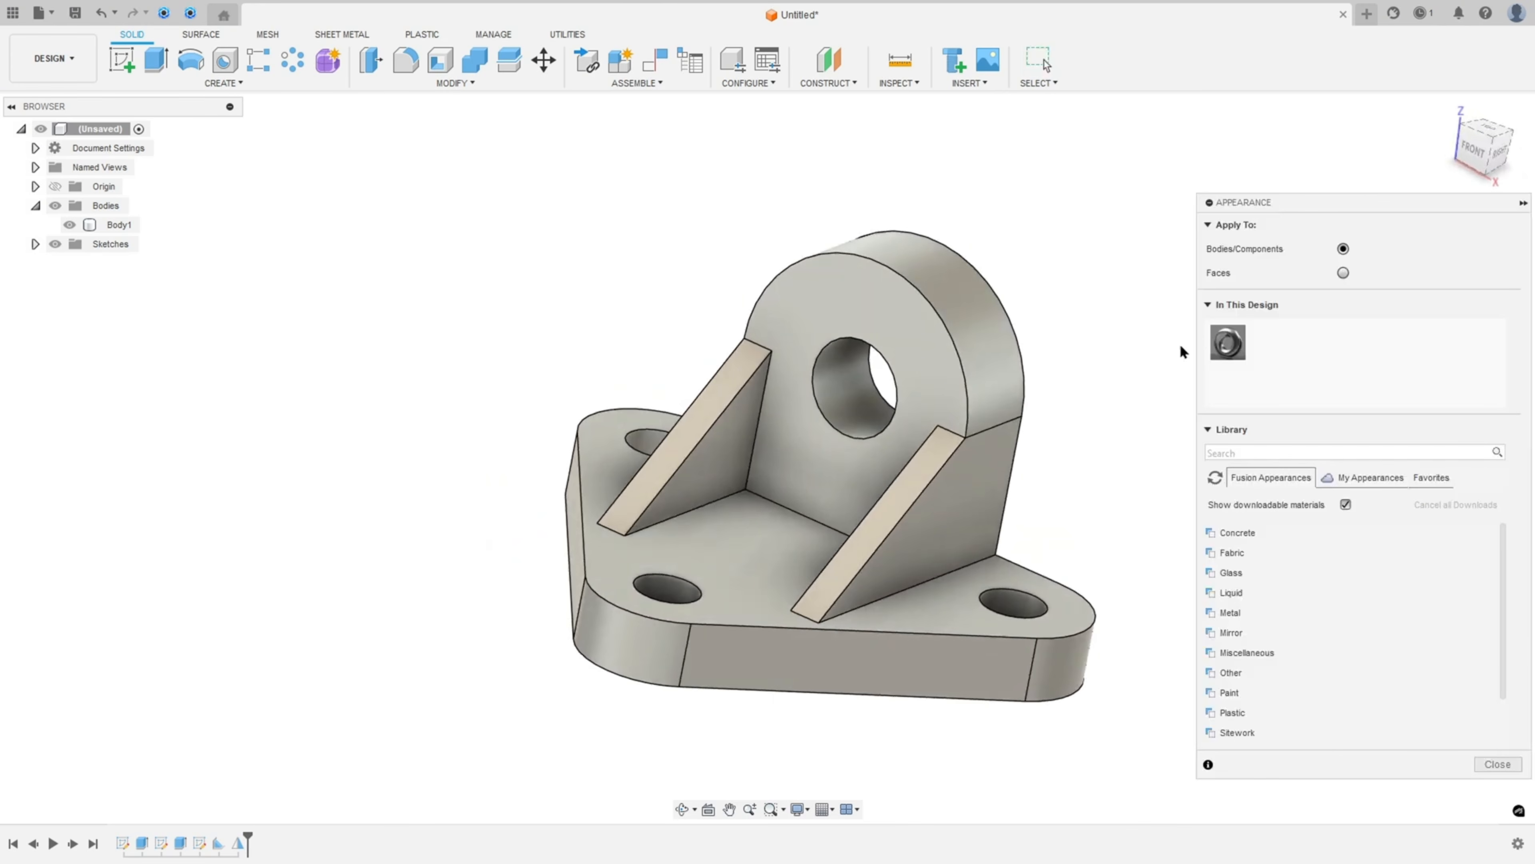
pyautogui.scroll(-3, 1227, 569)
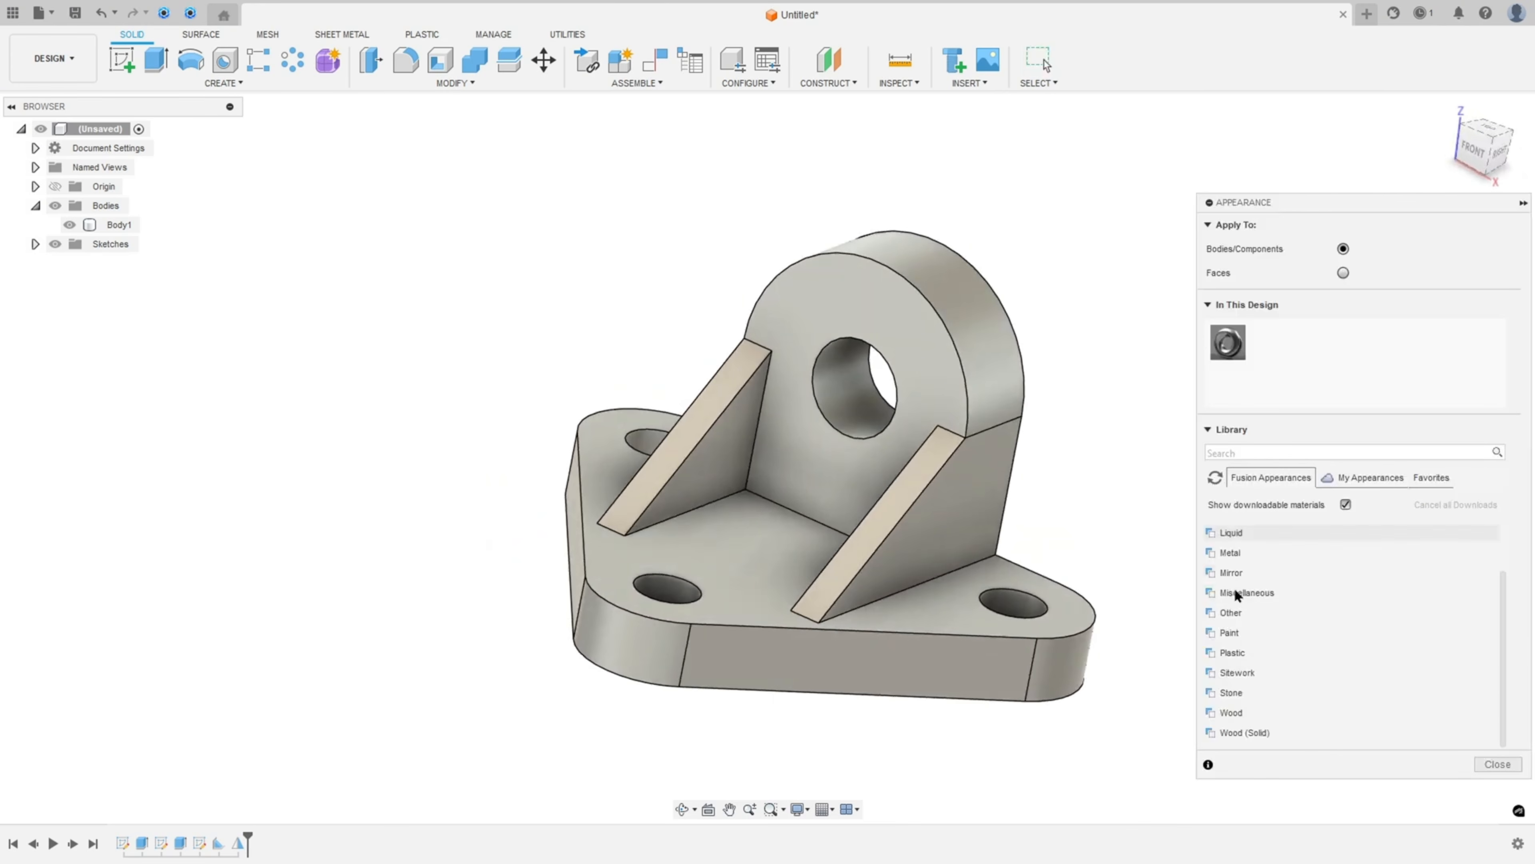
pyautogui.click(1227, 632)
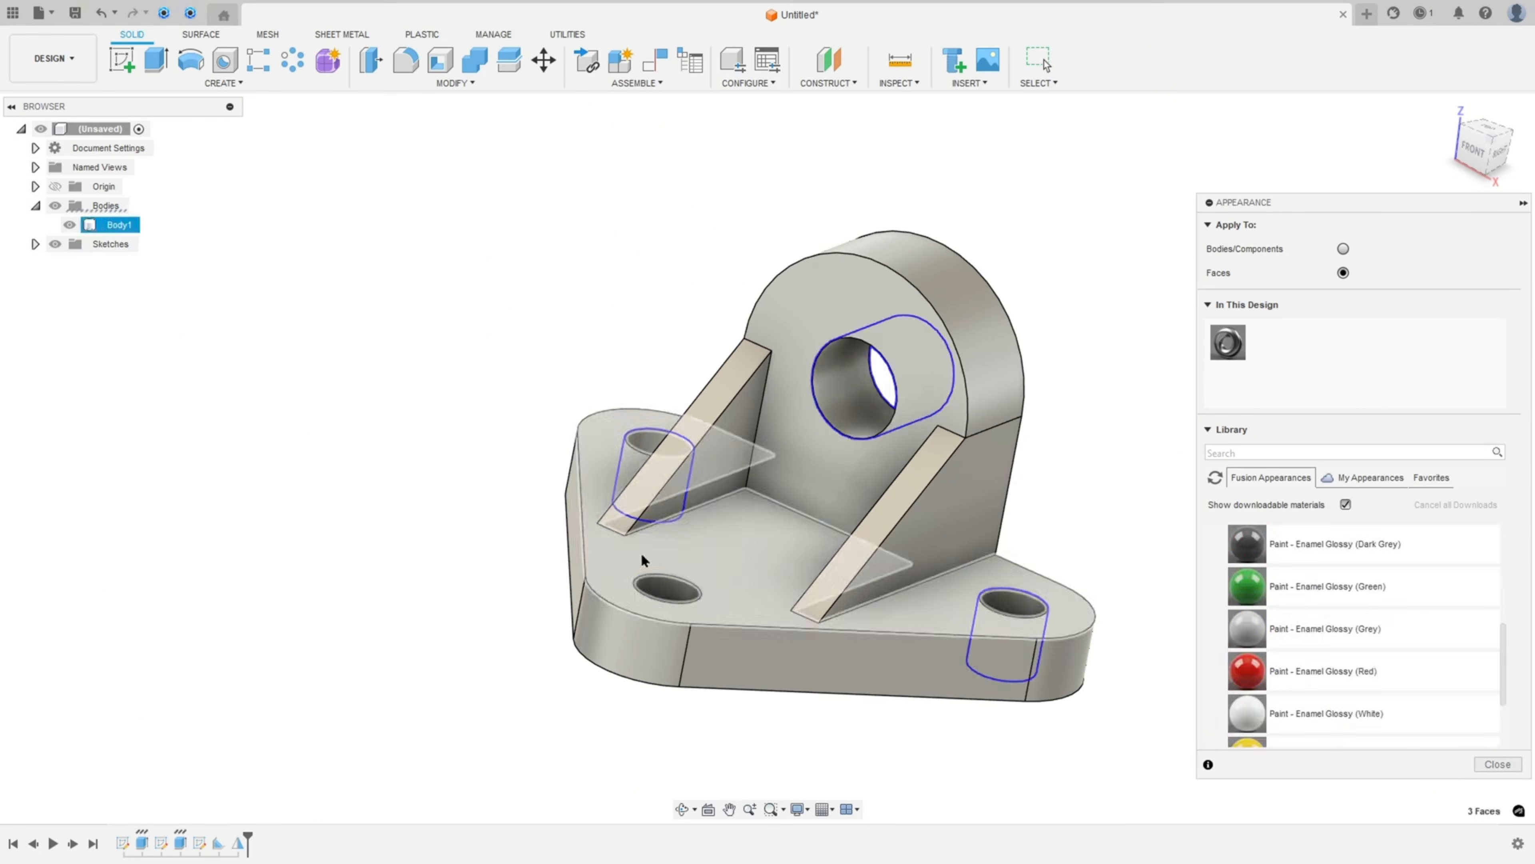
pyautogui.moveTo(1246, 543); pyautogui.dragTo(719, 438)
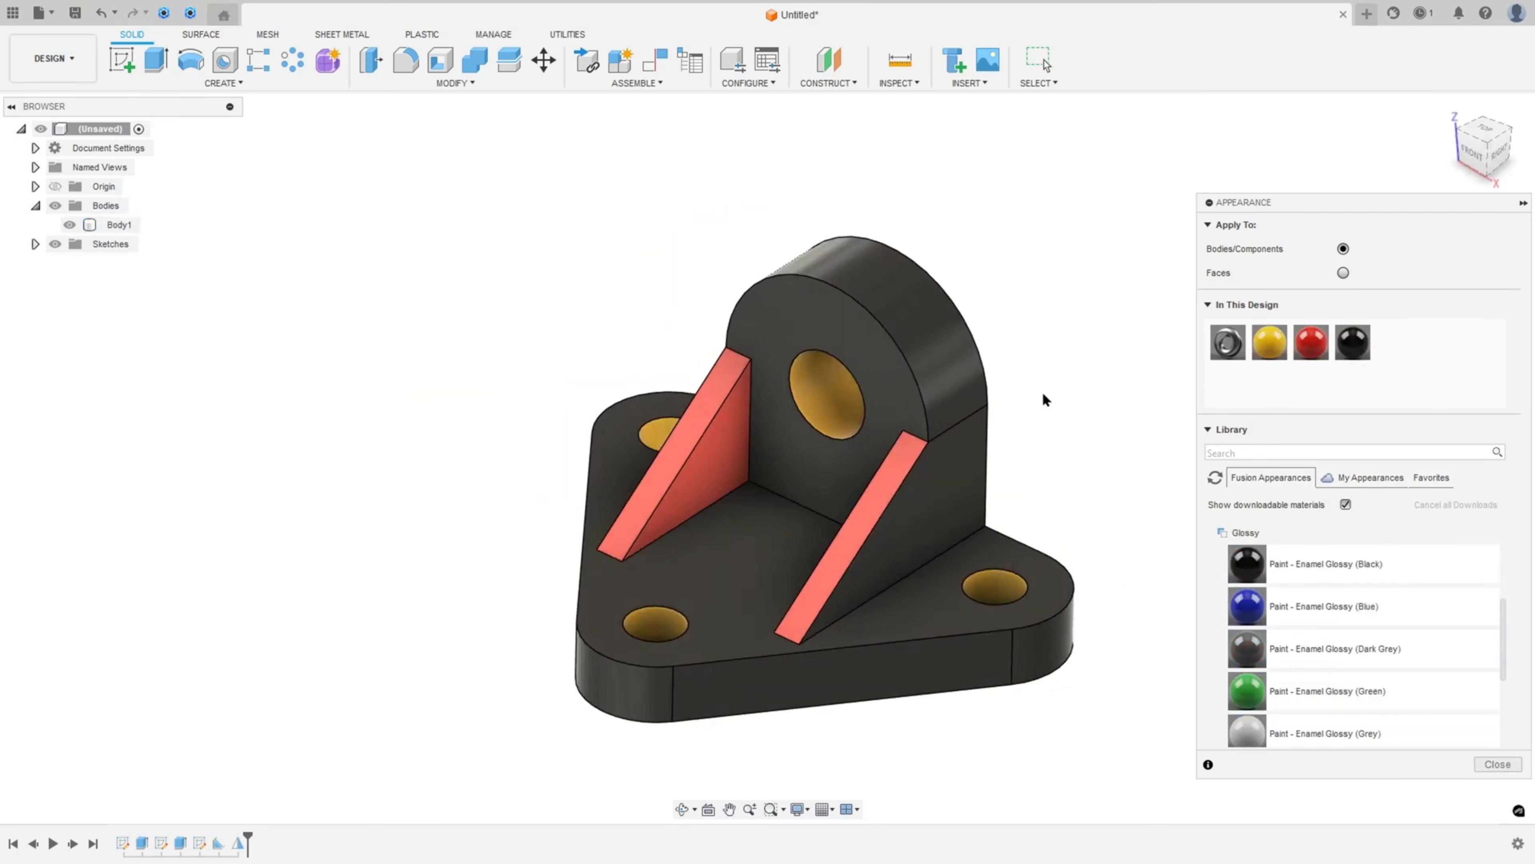
pyautogui.scroll(-3, 1020, 360)
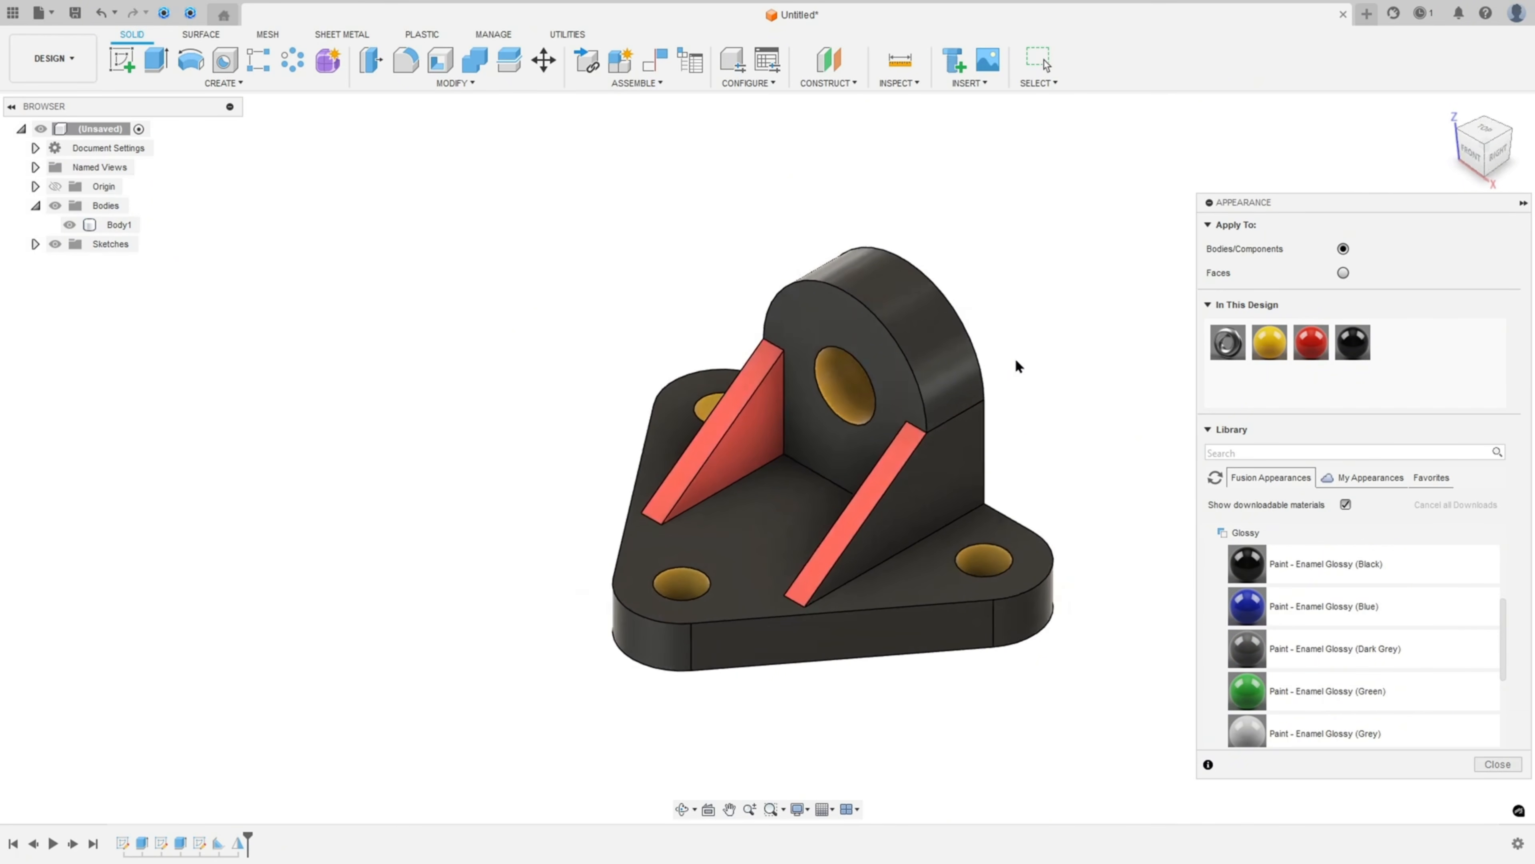
pyautogui.keyDown('shift'); pyautogui.moveTo(1023, 360); pyautogui.dragTo(997, 329, button='middle'); pyautogui.keyUp('shift')
pyautogui.press('F6')
pyautogui.press('Escape')
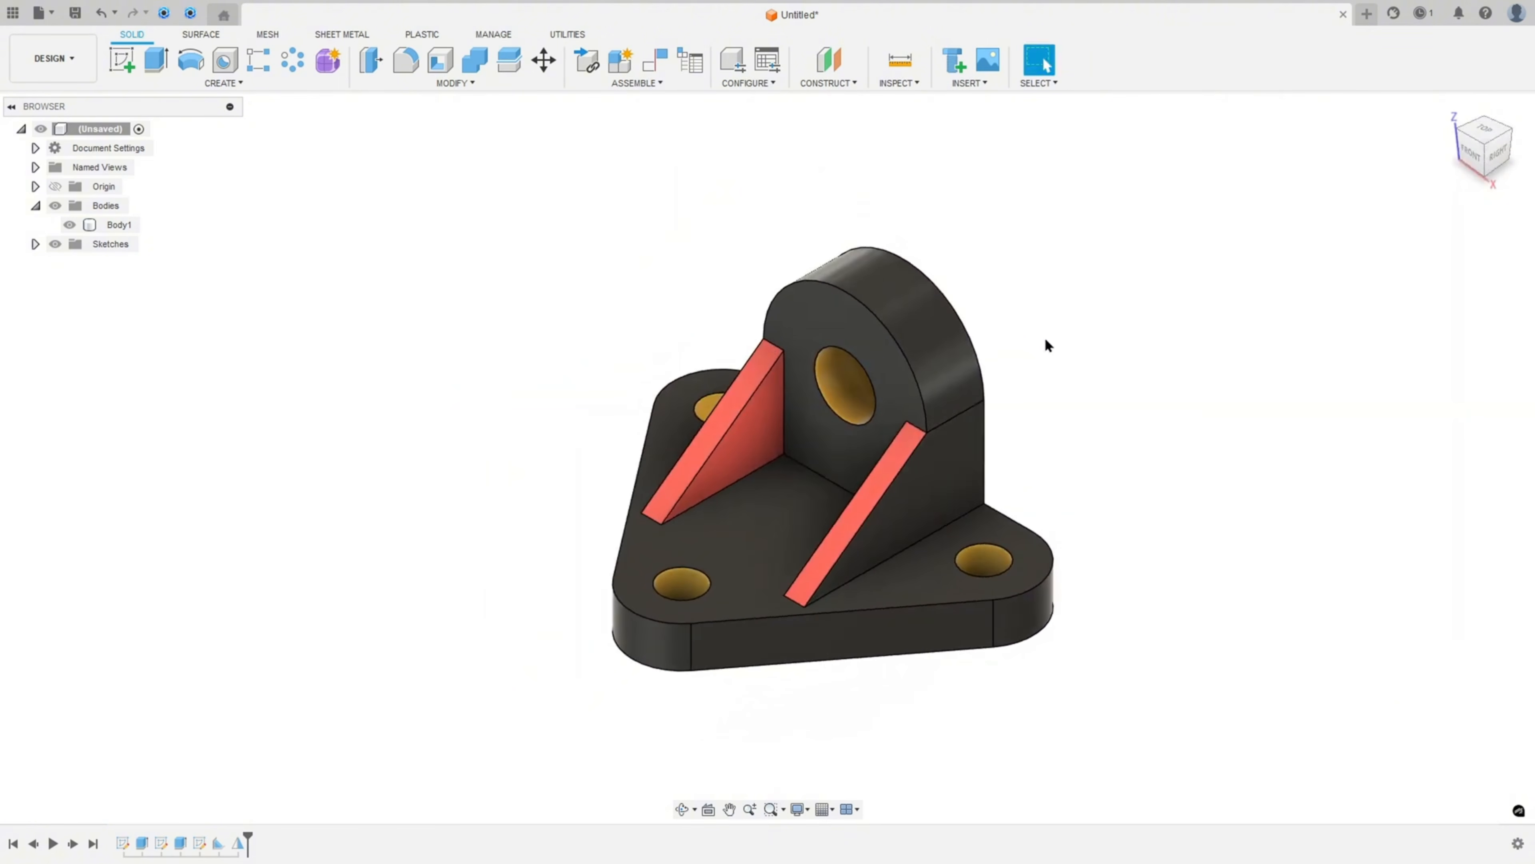